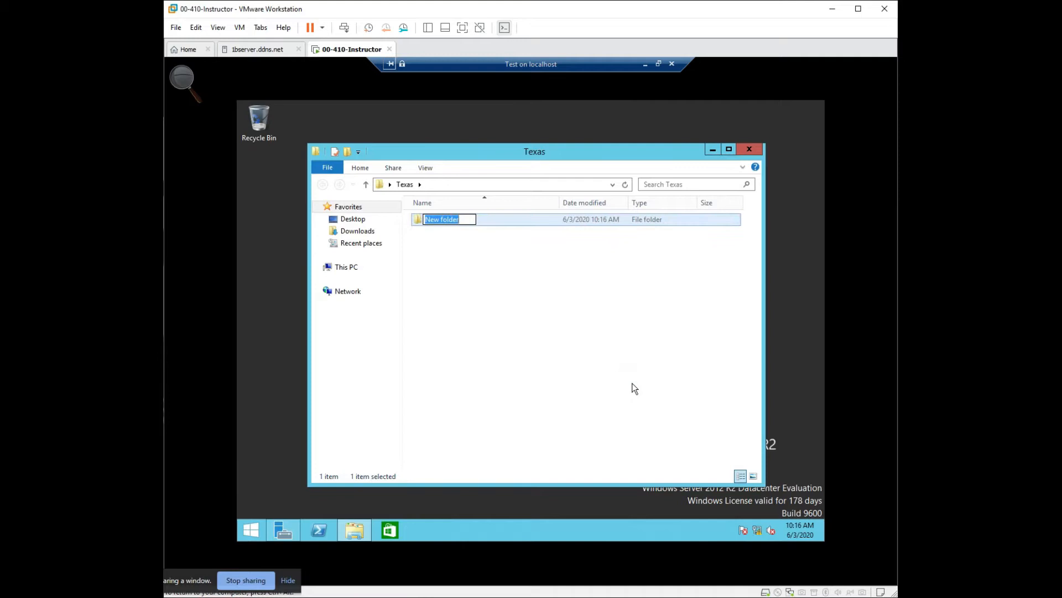
- Name the new folder inside Texas "Killeen" and minimize the Texas window
text(Killeen)
click(635, 389)
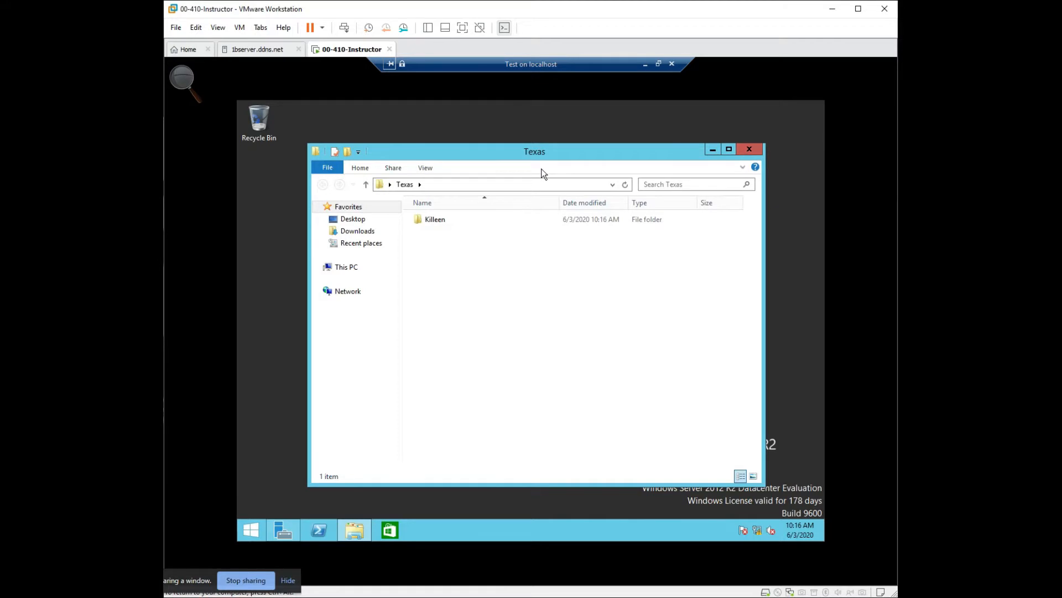
click(713, 149)
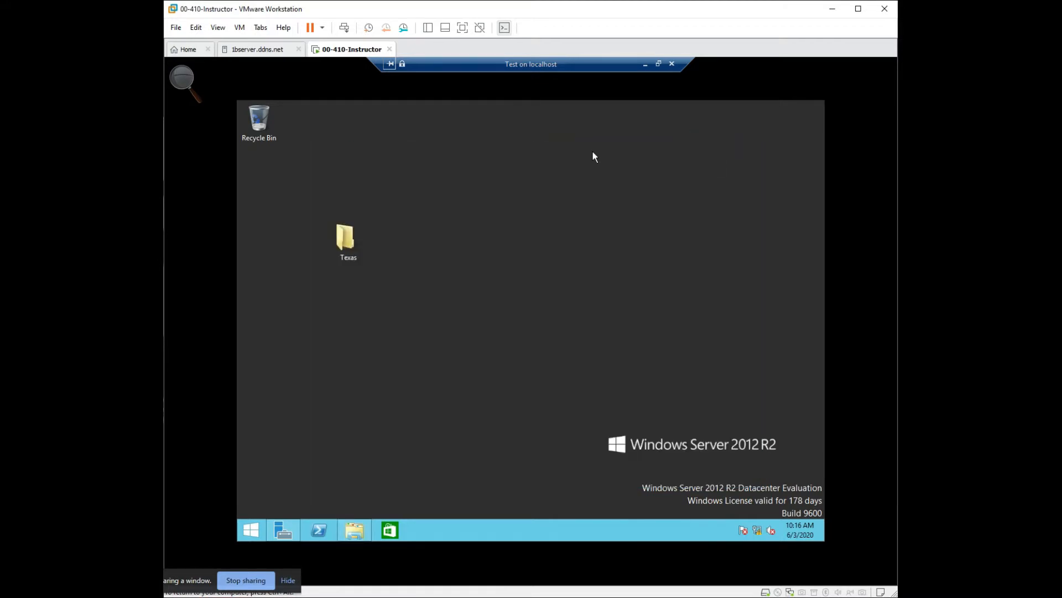
- Create a folder named "Users" on the desktop and place it directly below the Texas folder
right_click(557, 188)
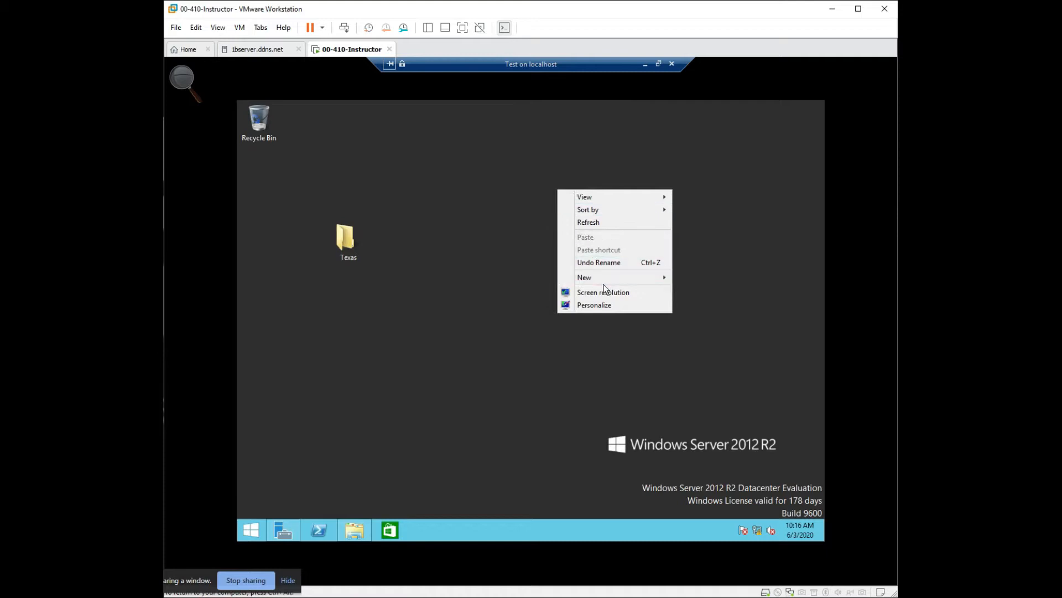
mouse_move(604, 282)
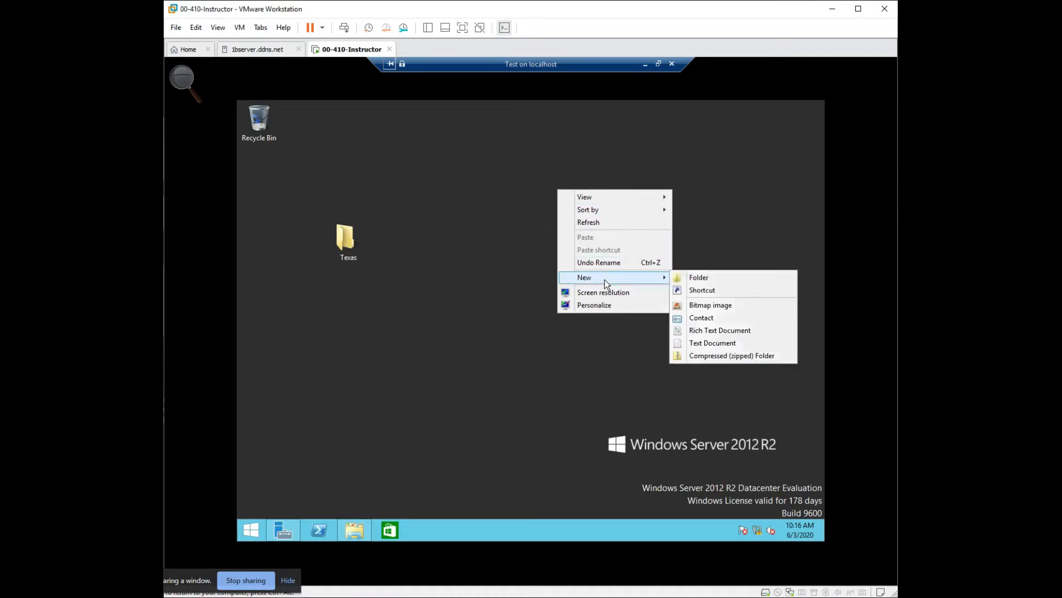
click(696, 279)
text(User)
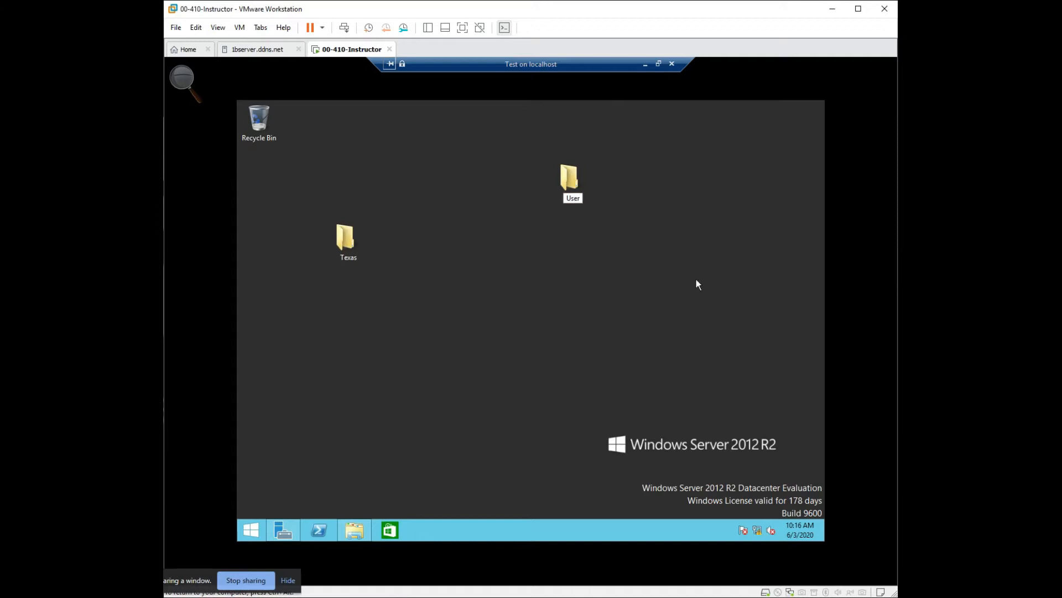
text(s)
key(Return)
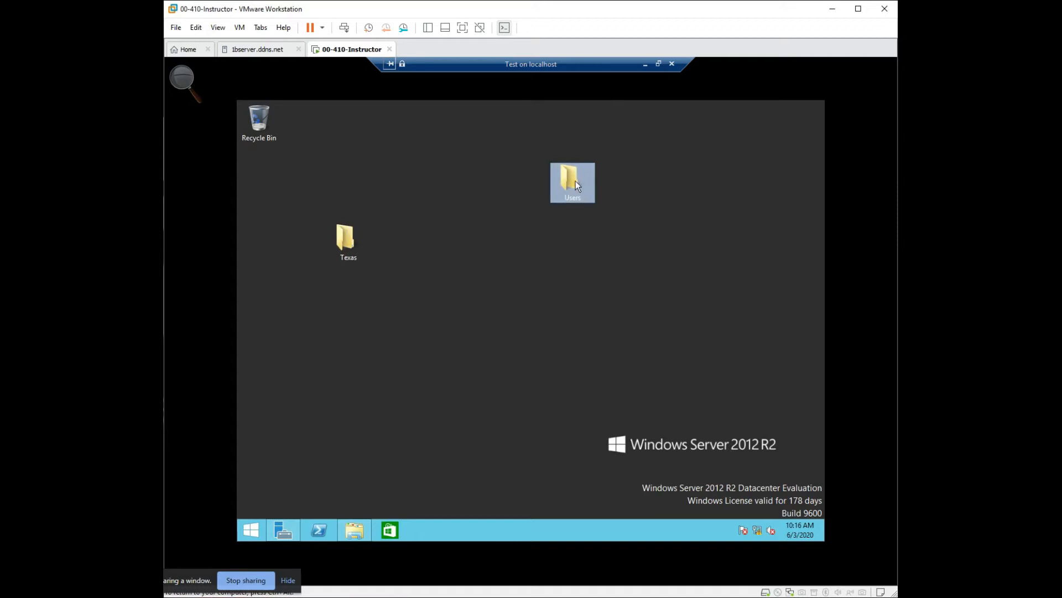
drag(565, 189, 505, 262)
drag(343, 315, 344, 313)
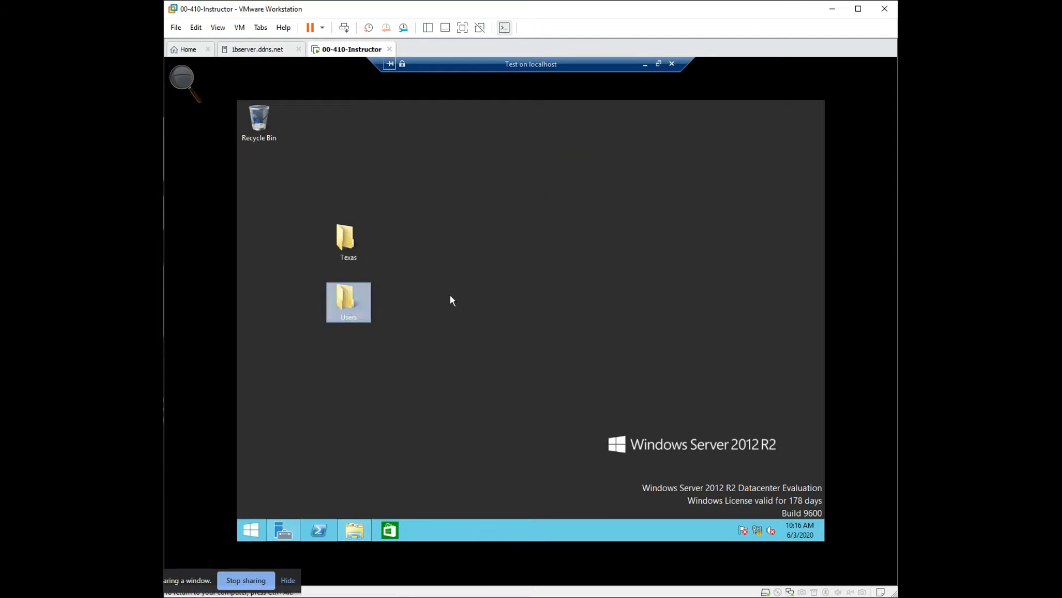
- Create a rich text document on the desktop, name it after the user, and move it into the Users folder
right_click(553, 242)
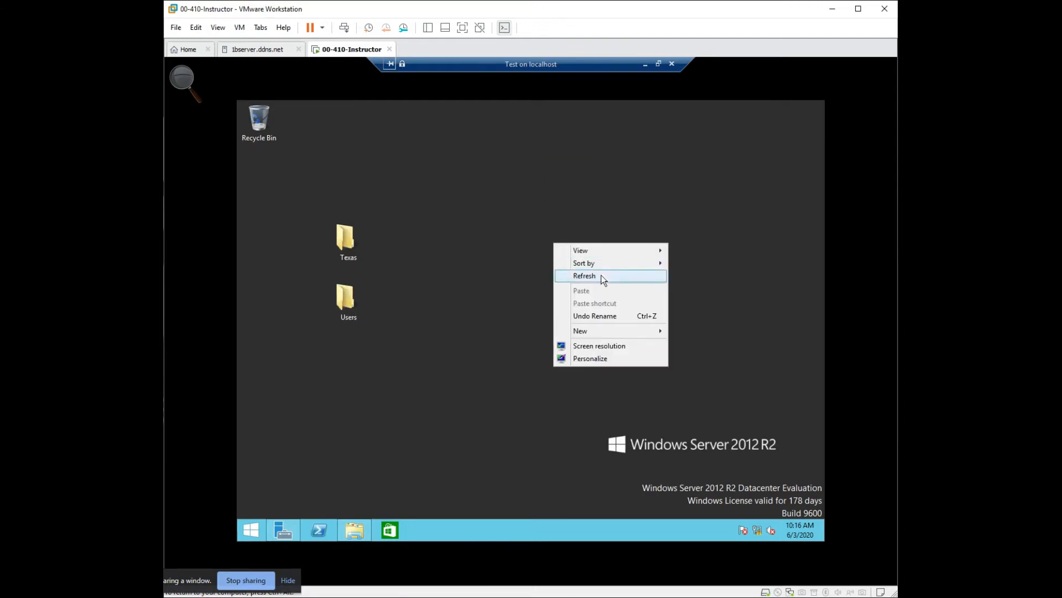
mouse_move(625, 331)
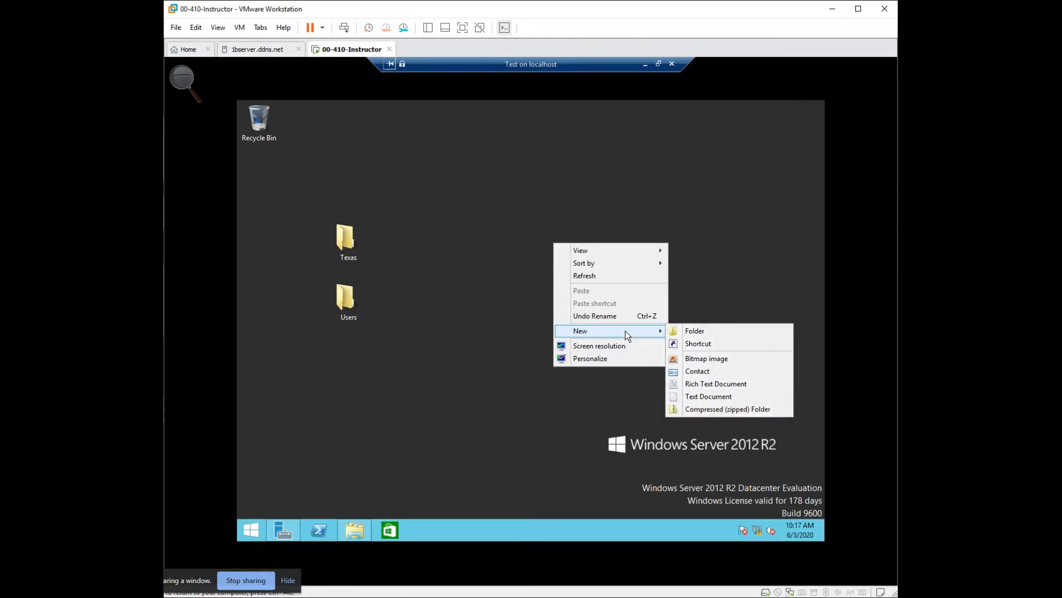
click(722, 384)
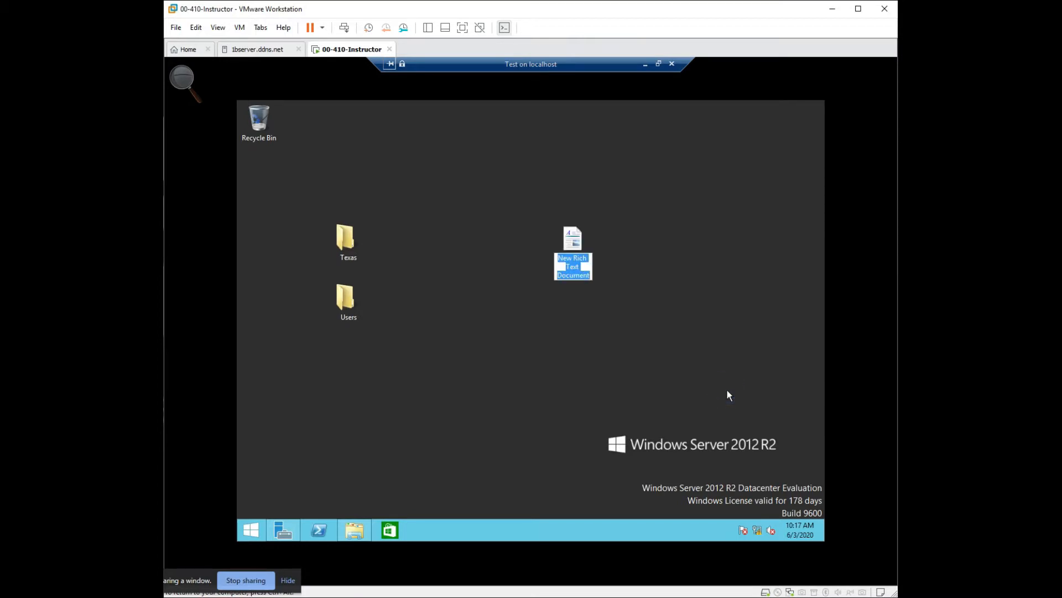
text(D)
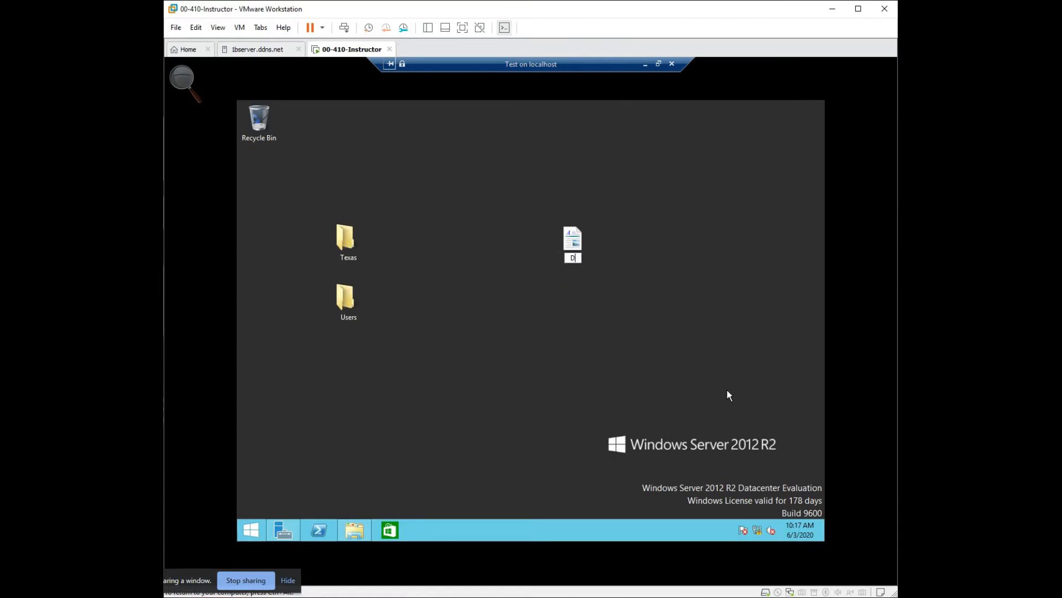
text(ong_funk)
click(727, 390)
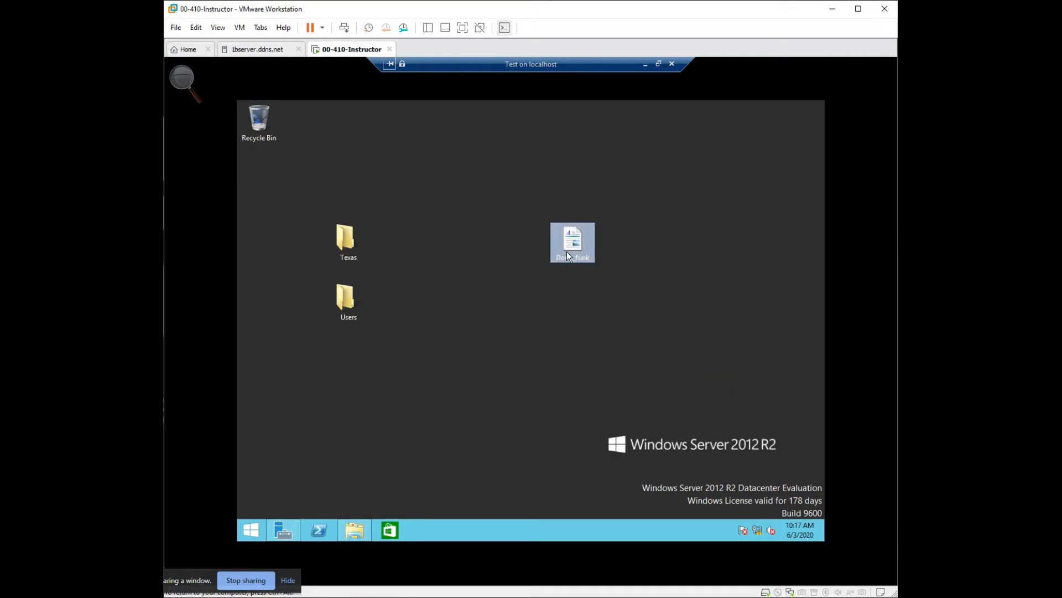
drag(575, 238, 351, 310)
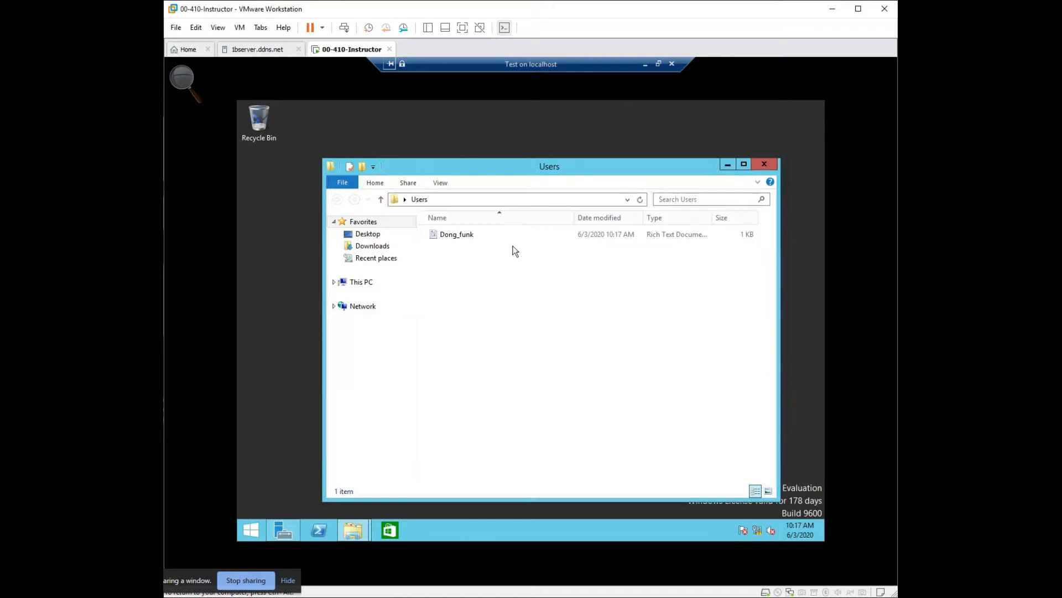
- Create a text document named "User 01" in the Users folder
right_click(467, 297)
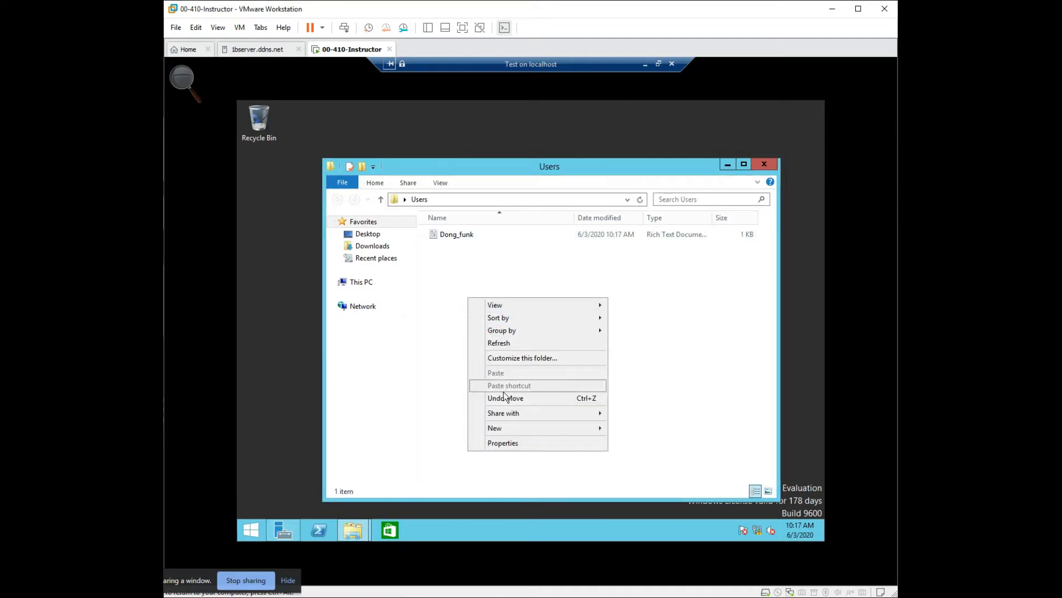
mouse_move(536, 429)
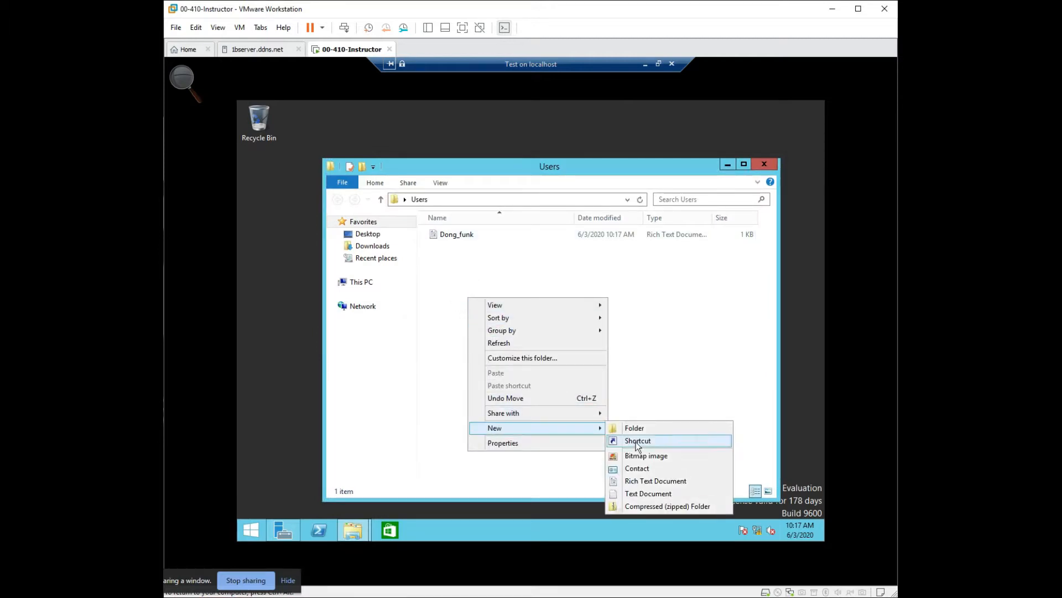
click(642, 493)
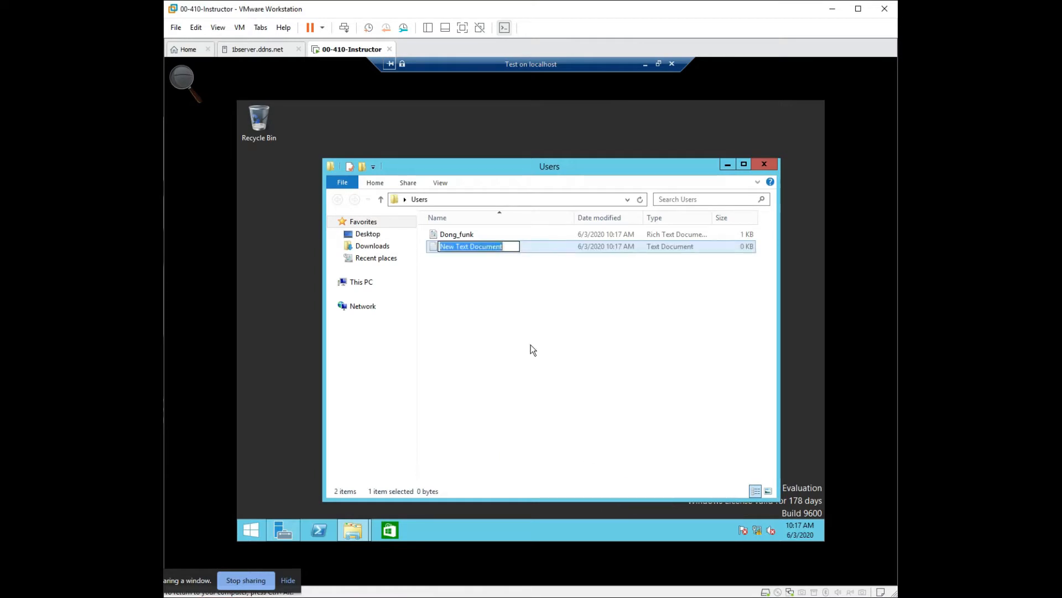
text(uder1)
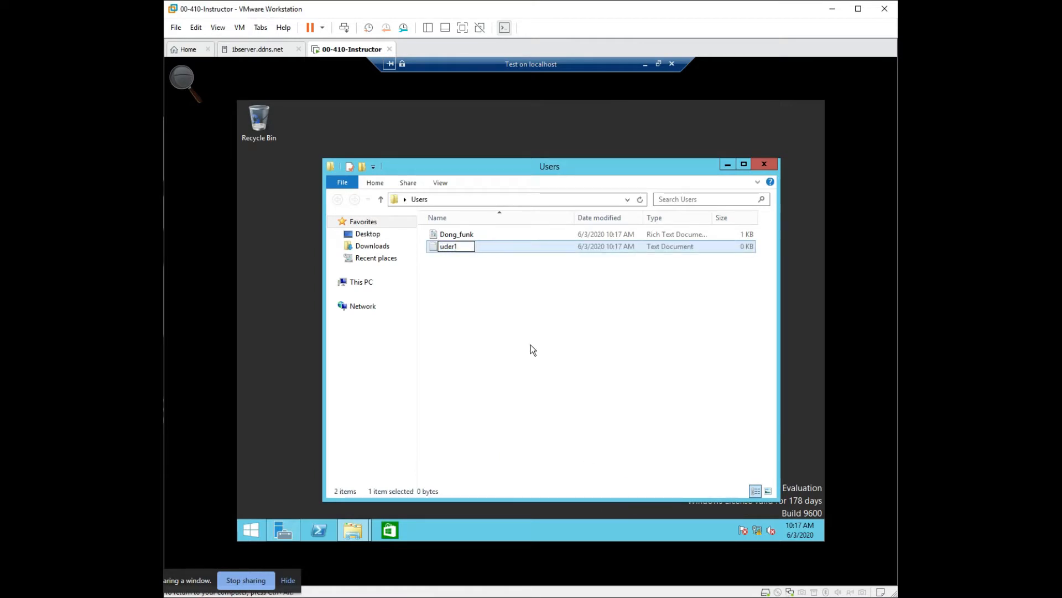
key(BackSpace)
key(BackSpace)
key(BackSpace)
key(BackSpace)
key(BackSpace)
text(User1)
key(BackSpace)
text()1)
key(BackSpace)
key(BackSpace)
text(01)
key(Left)
key(Left)
key(Return)
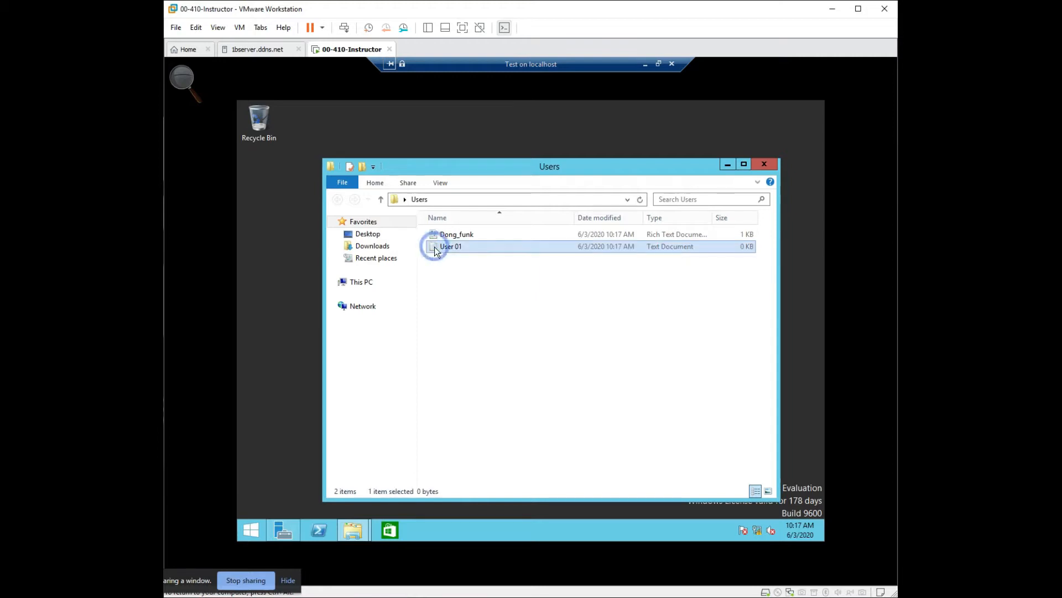
- Copy the User 01 text document and paste it repeatedly in the Users folder to make twelve copies
right_click(435, 248)
click(473, 363)
click(477, 363)
key(ctrl+v)
key(ctrl+v)
key(ctrl+v)
key(ctrl+v)
key(ctrl+v)
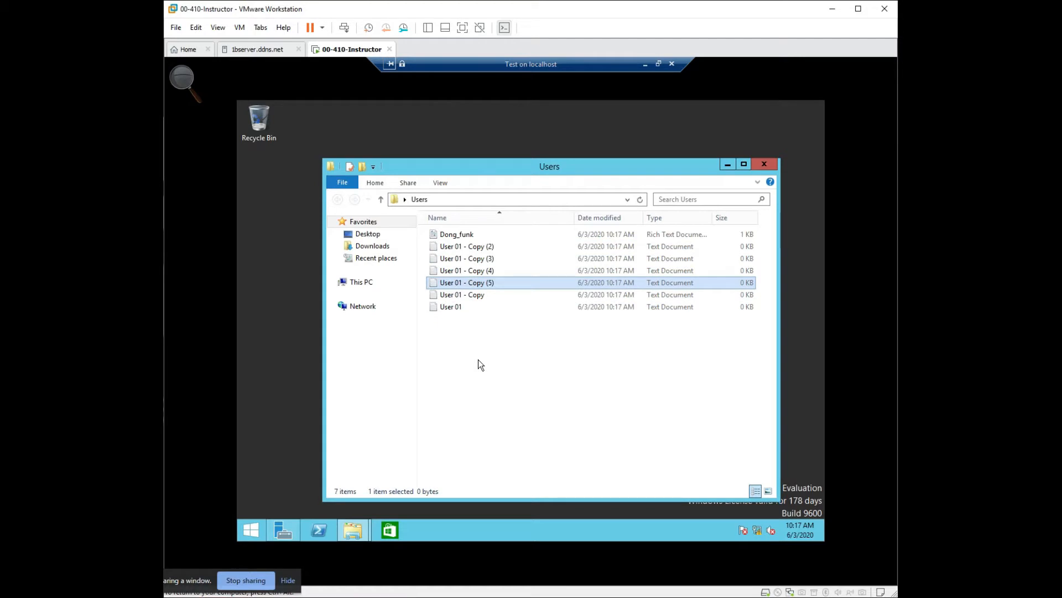
key(ctrl+v)
key(ctrl+v)
key(ctrl+v)
key(ctrl+v)
key(ctrl+v)
key(ctrl+v)
key(ctrl+v)
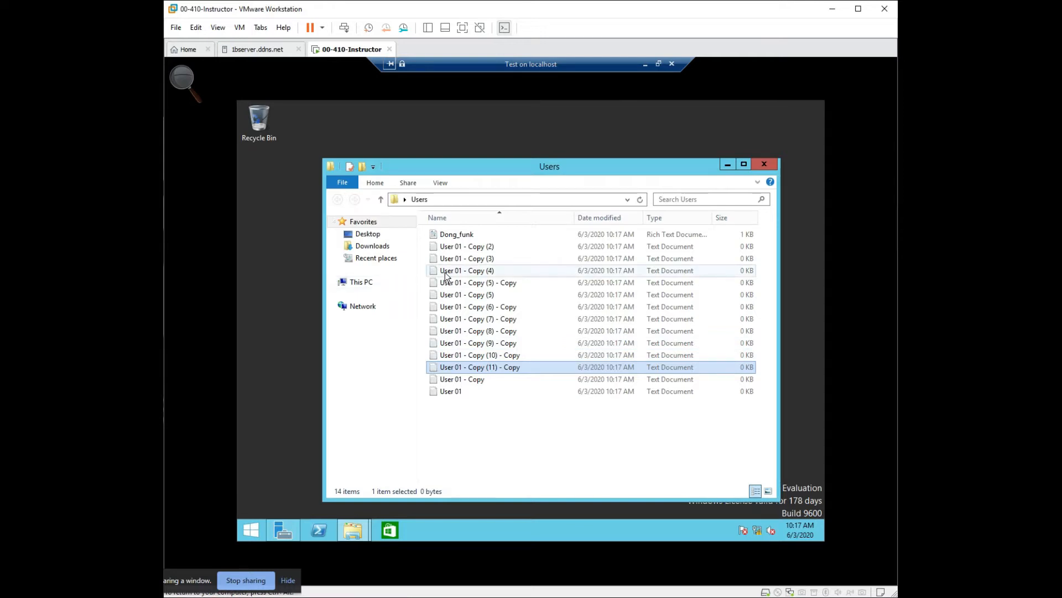
- Move the Texas folder from the desktop into Users, and move the rich text document into Texas
drag(410, 171, 531, 187)
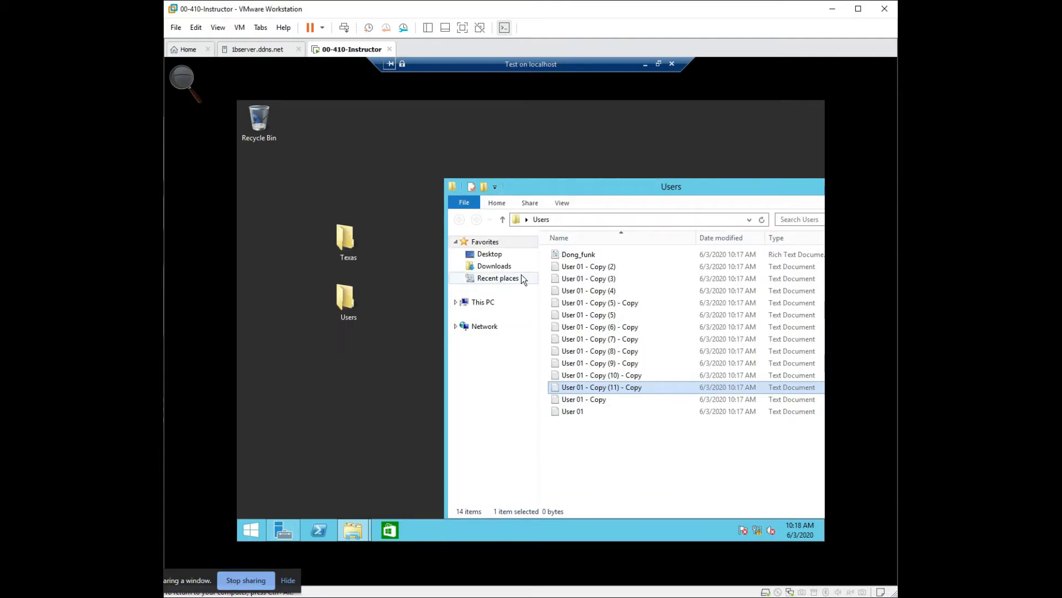
drag(344, 244, 366, 302)
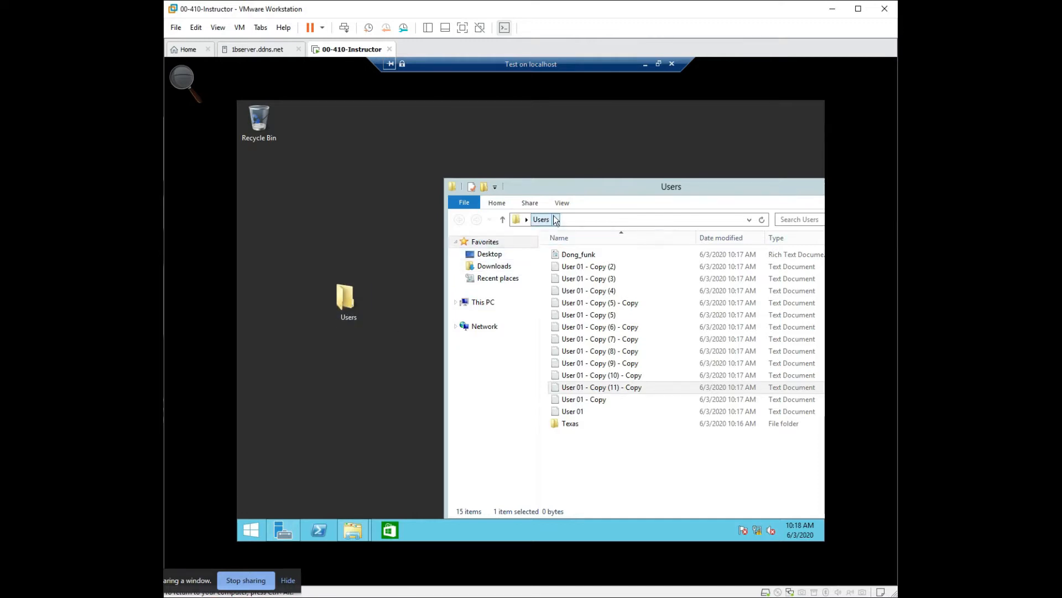
click(576, 256)
drag(576, 256, 570, 423)
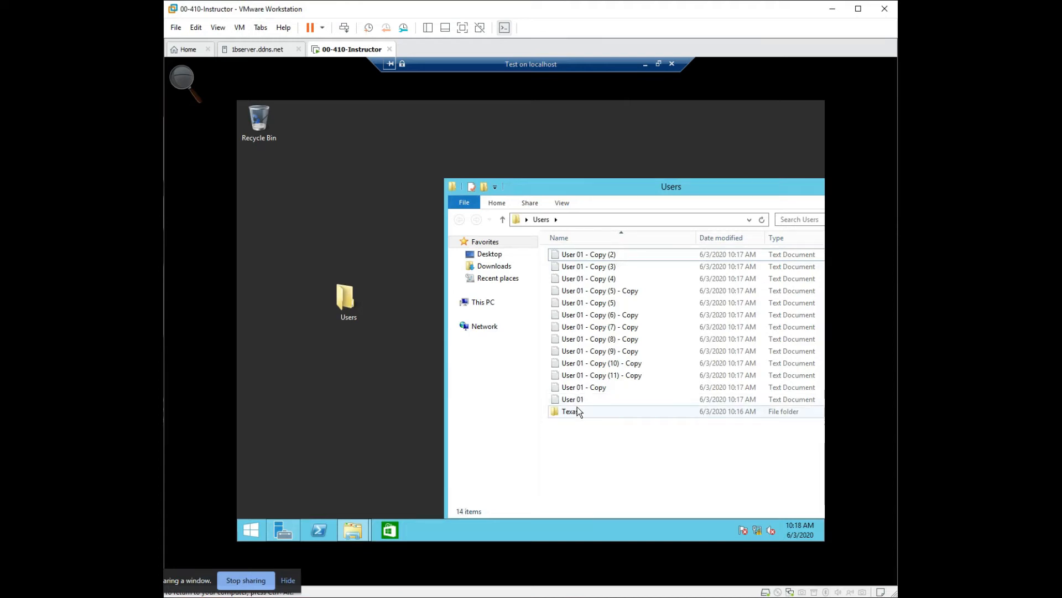
- Move the rich text document from the Texas folder into its Killeen subfolder and open Killeen
double_click(575, 410)
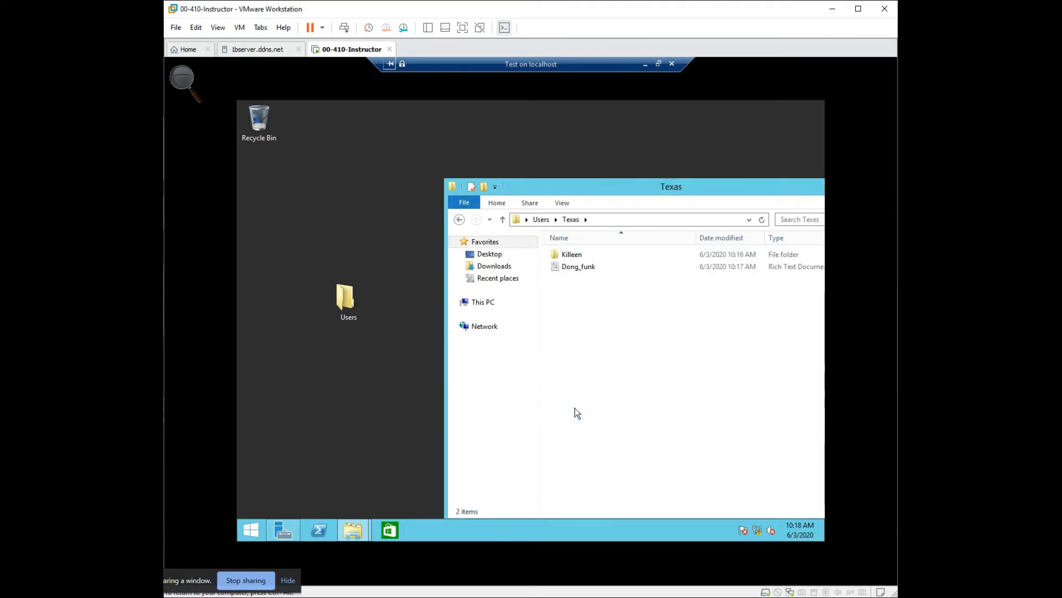
drag(533, 188, 487, 164)
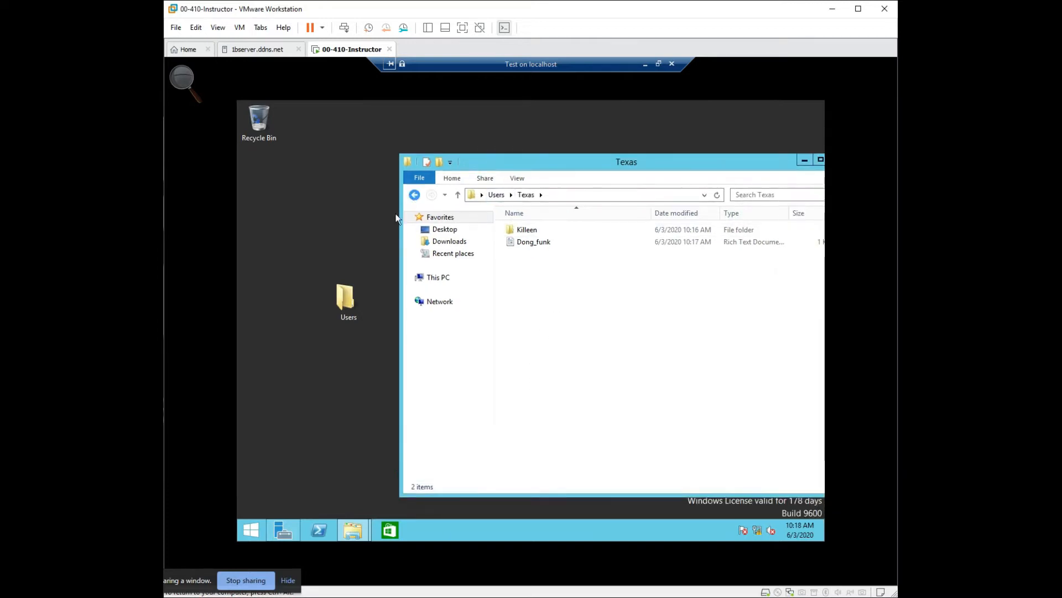
drag(350, 298, 325, 218)
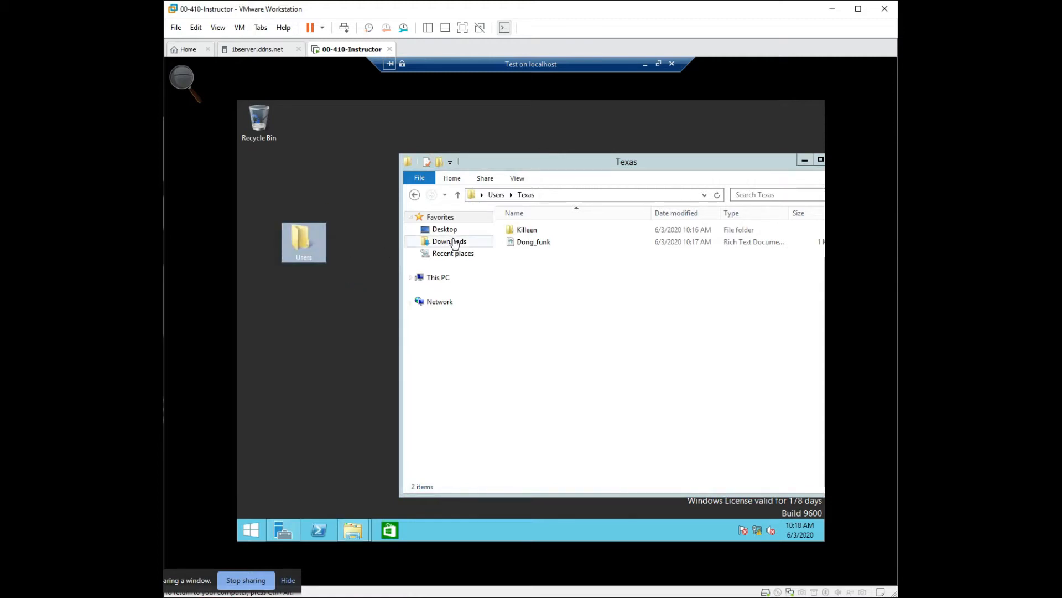
drag(546, 248, 523, 229)
double_click(522, 229)
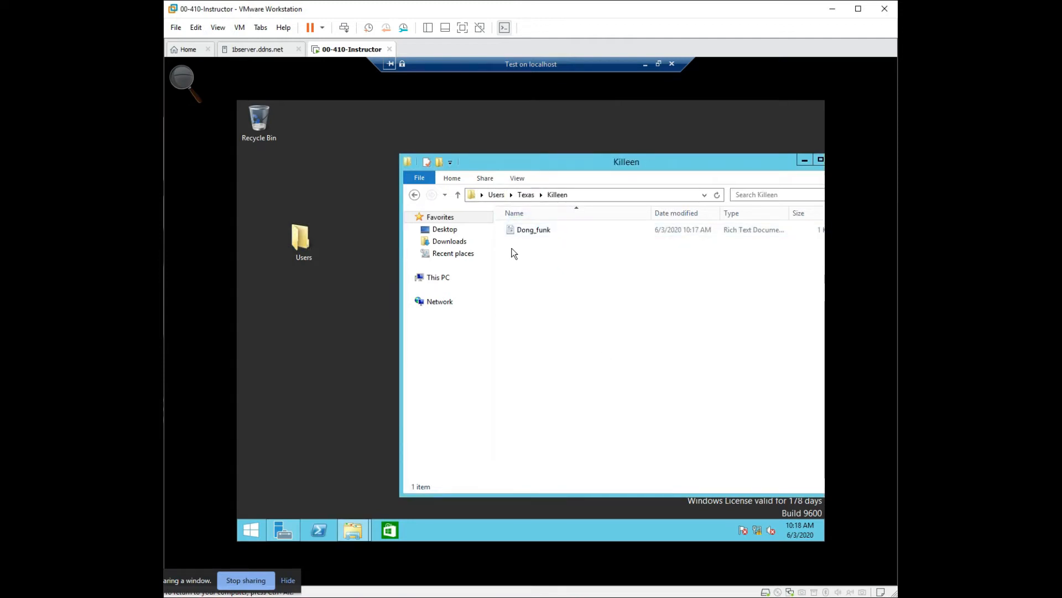
- Examine the Killeen folder's properties, including its sharing, security permissions and previous versions
click(458, 195)
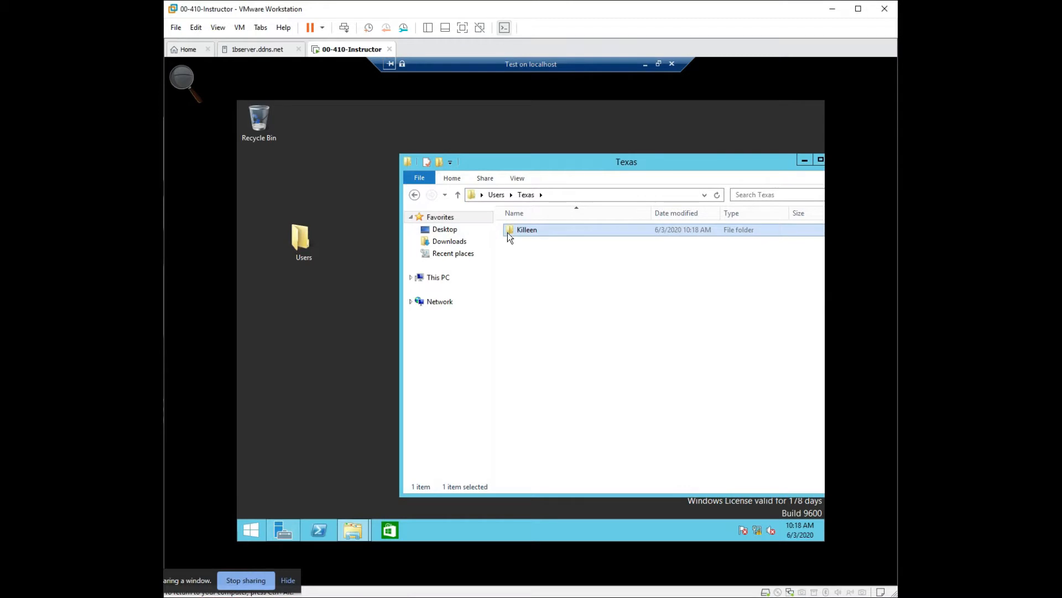
right_click(512, 229)
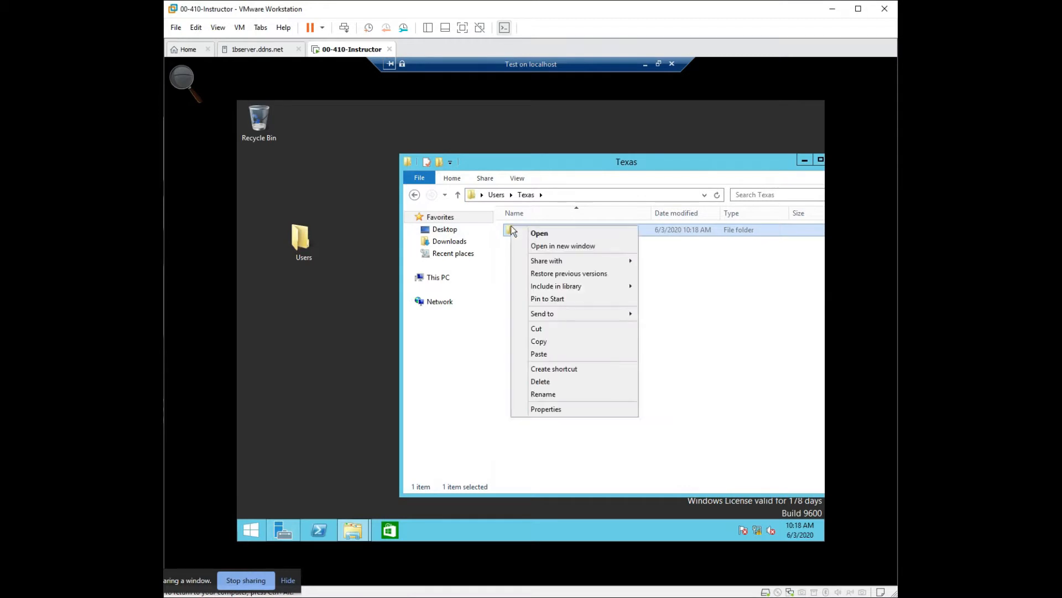
click(547, 412)
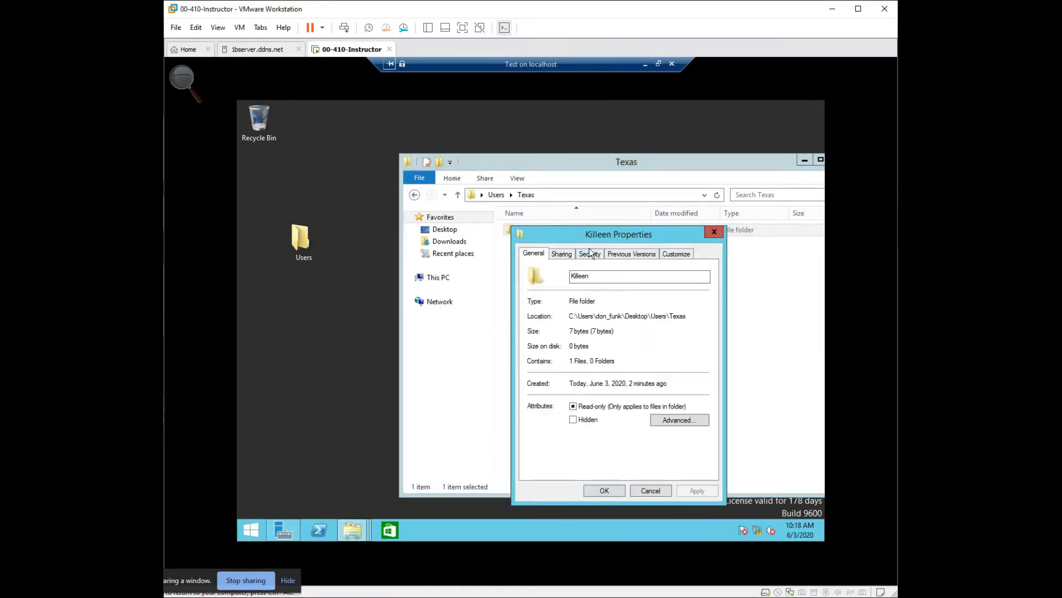
click(590, 253)
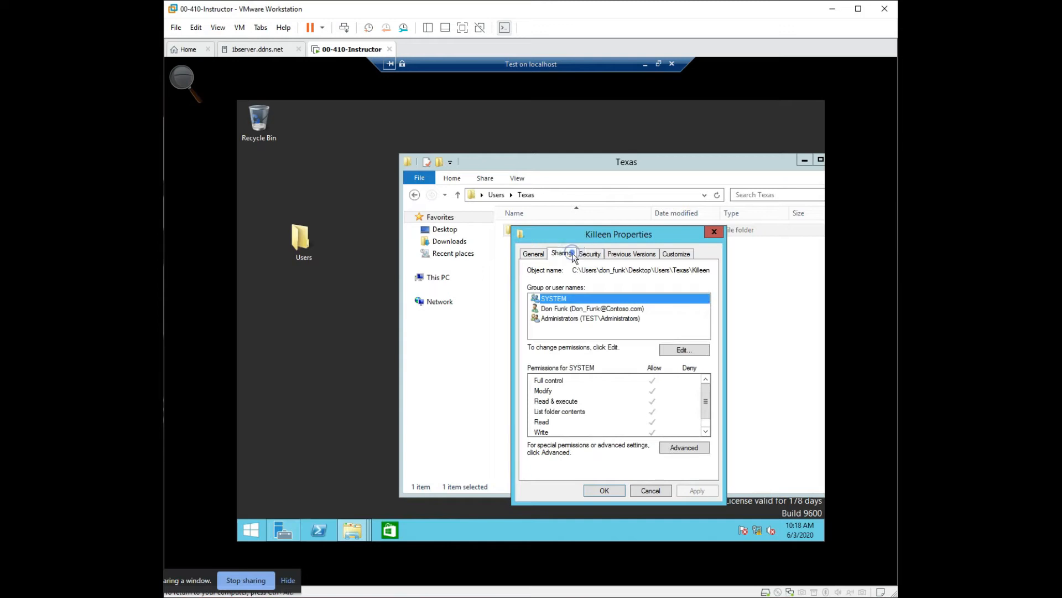
click(567, 253)
click(608, 256)
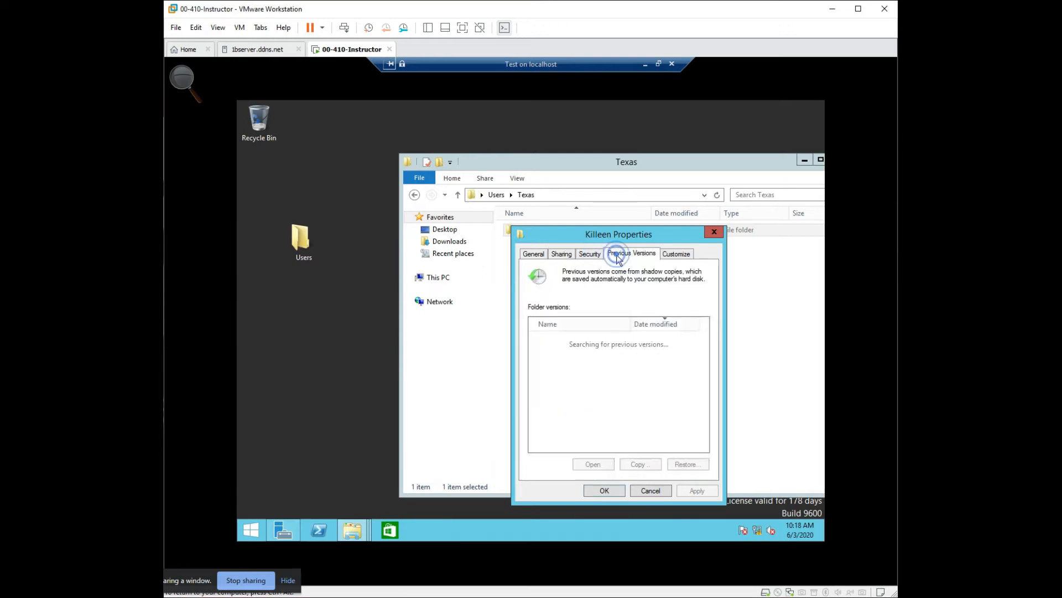
click(544, 253)
click(586, 255)
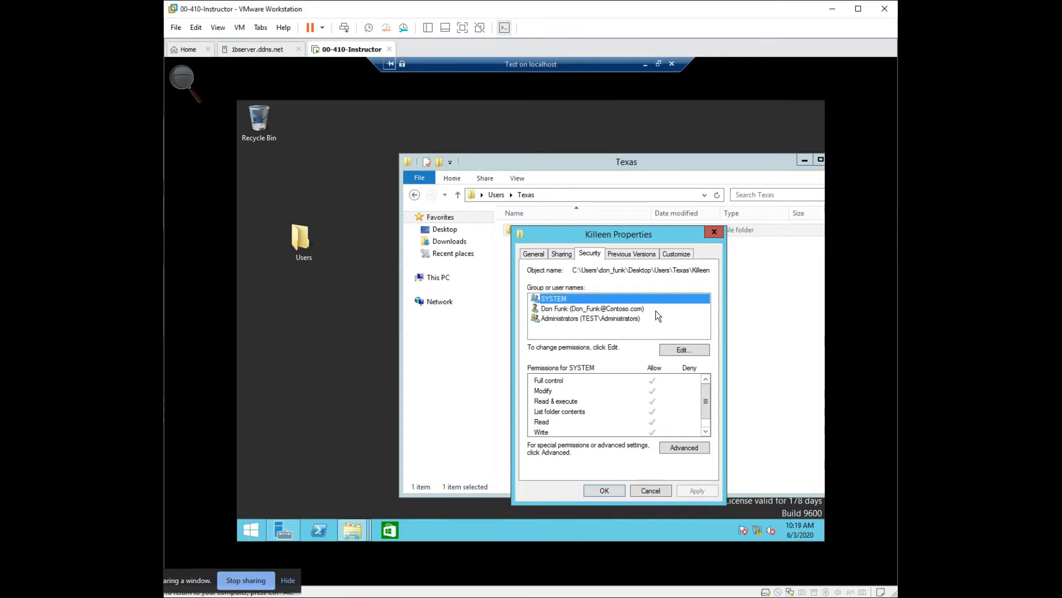
click(710, 232)
- Open the Killeen folder and examine the security permissions in the rich text document's properties
double_click(563, 234)
click(554, 232)
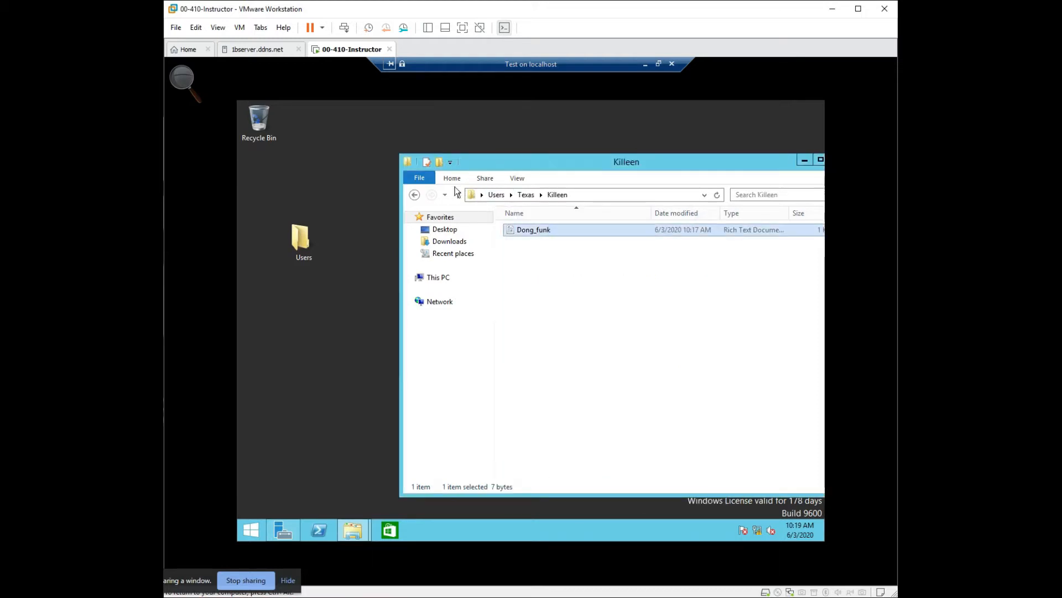
right_click(515, 229)
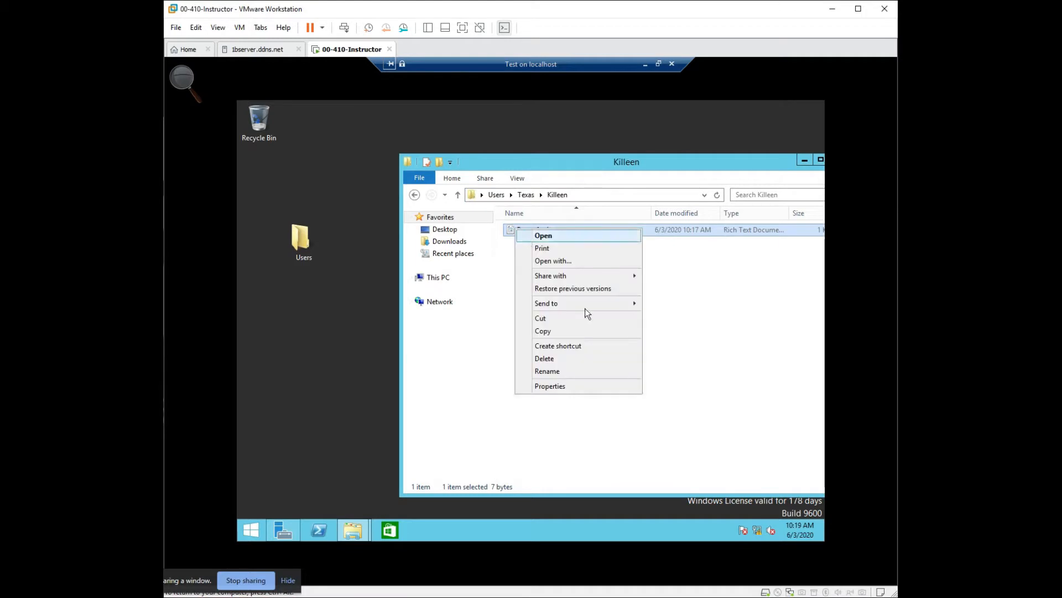
click(577, 387)
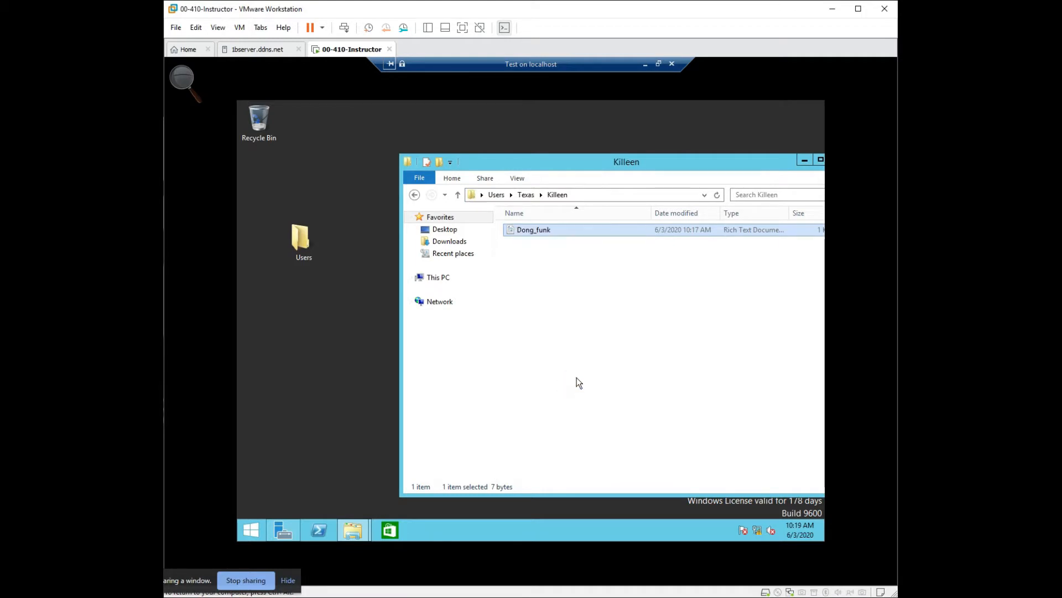
click(563, 250)
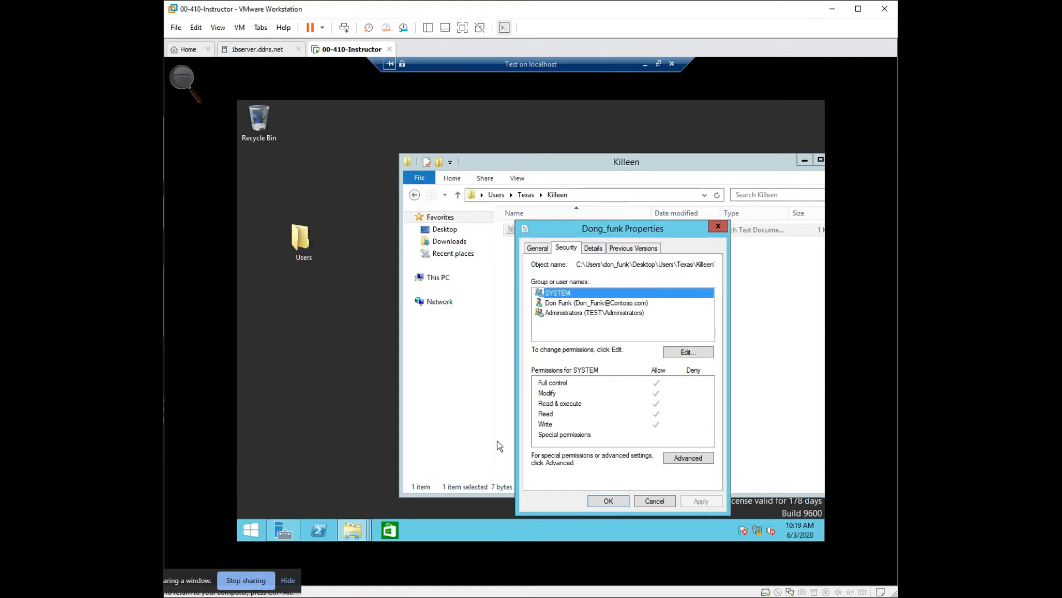
click(717, 227)
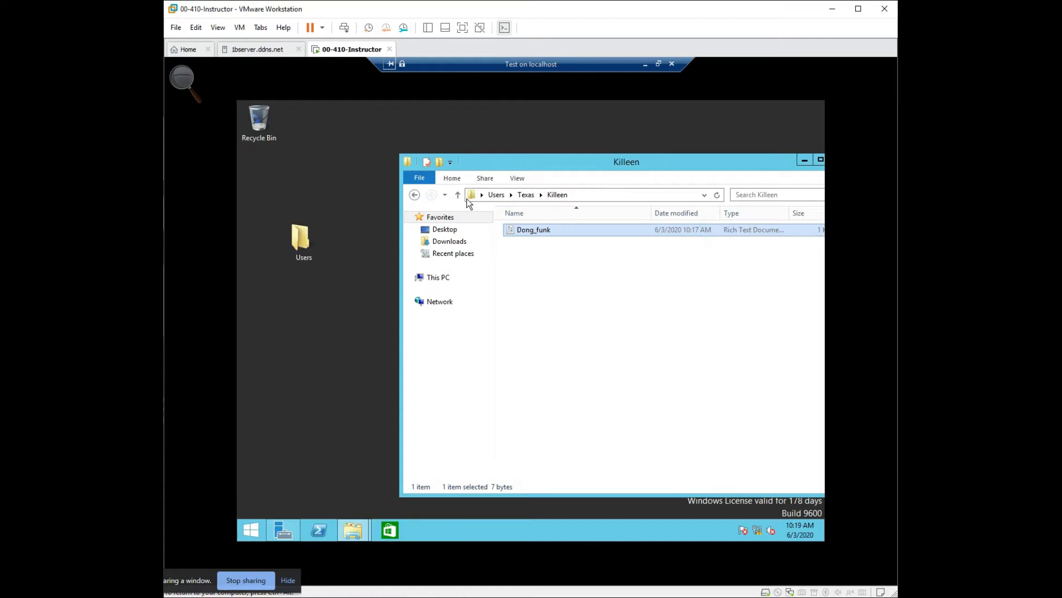
- Review the Texas folder and its Killeen subfolder, ending in Texas, and close the window
click(459, 195)
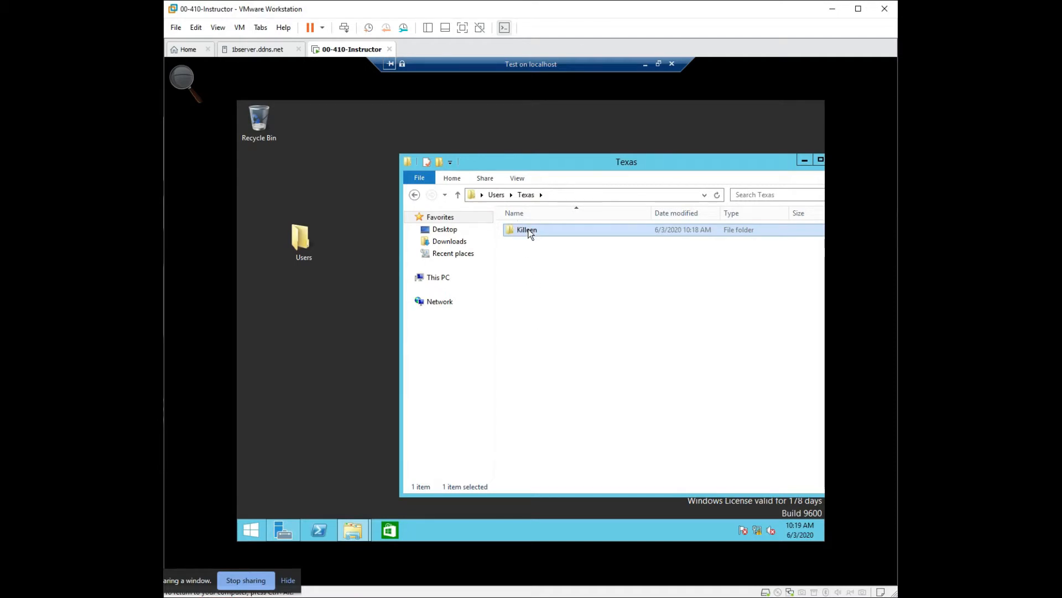
double_click(527, 230)
click(525, 230)
click(458, 195)
click(696, 161)
drag(639, 147, 624, 117)
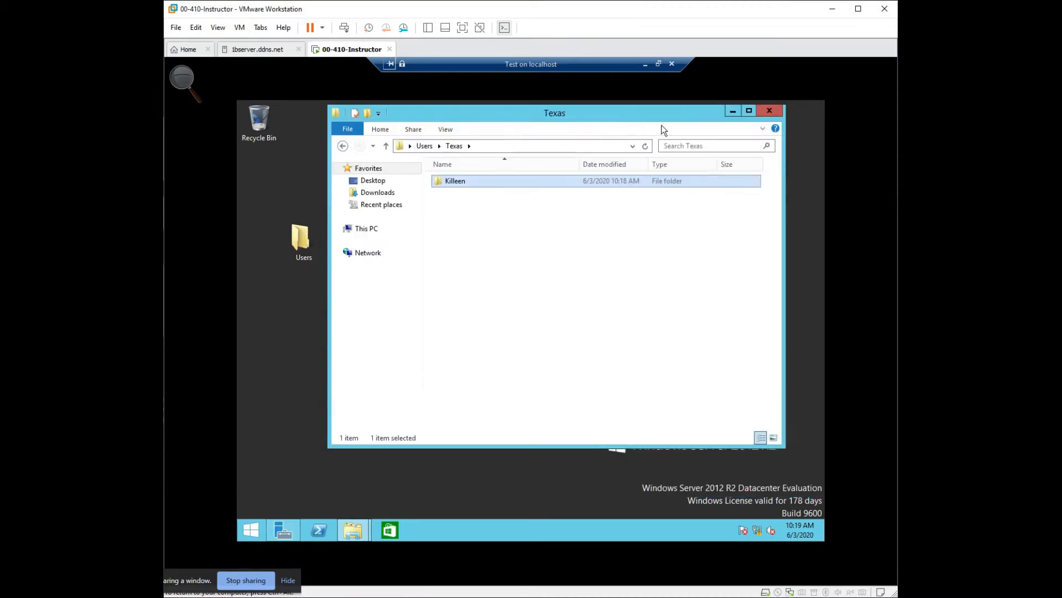
click(765, 113)
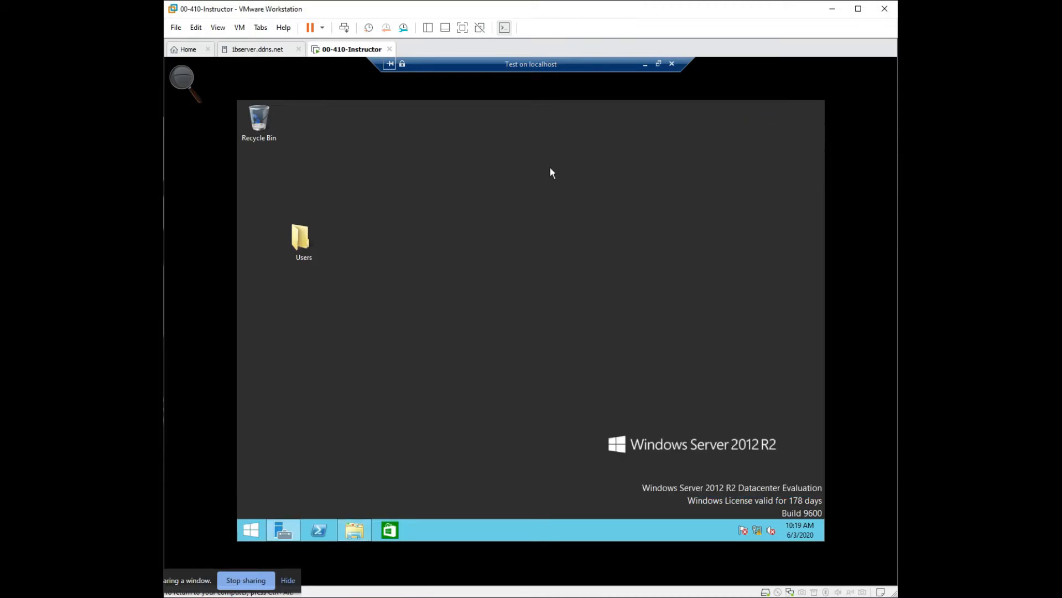
- Open the Users folder on the desktop and go down through Texas into Killeen
double_click(298, 239)
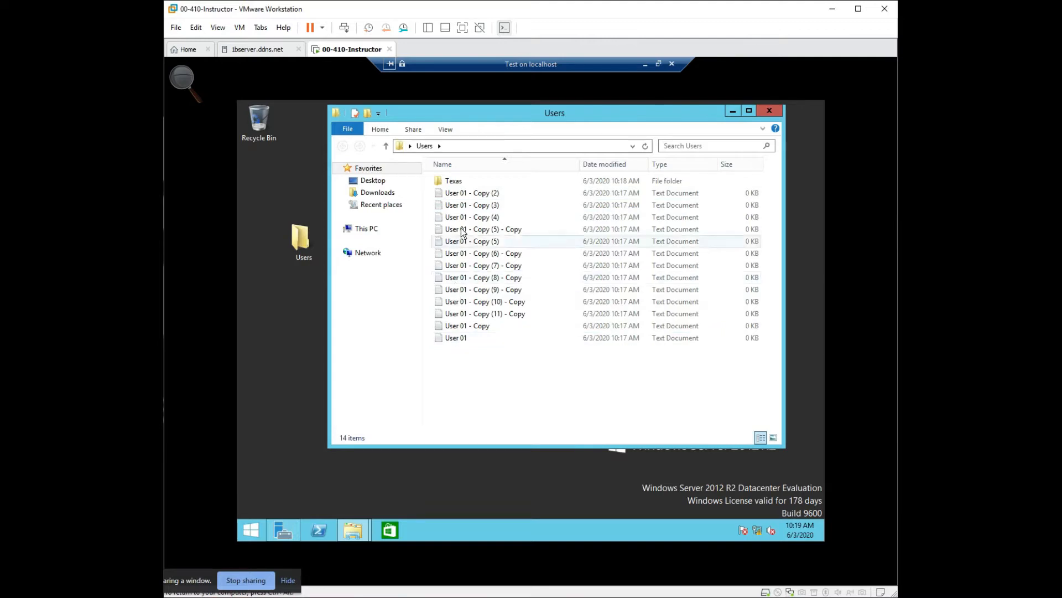
double_click(456, 184)
double_click(456, 186)
- Create a folder named Students inside Killeen, open it to view its contents, and close the window
right_click(456, 236)
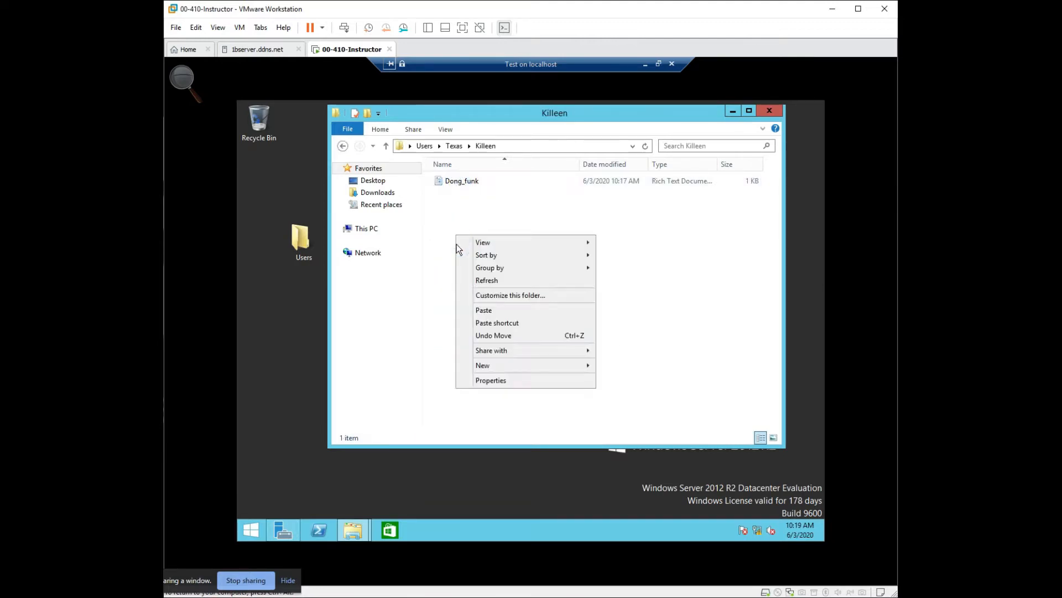
mouse_move(514, 367)
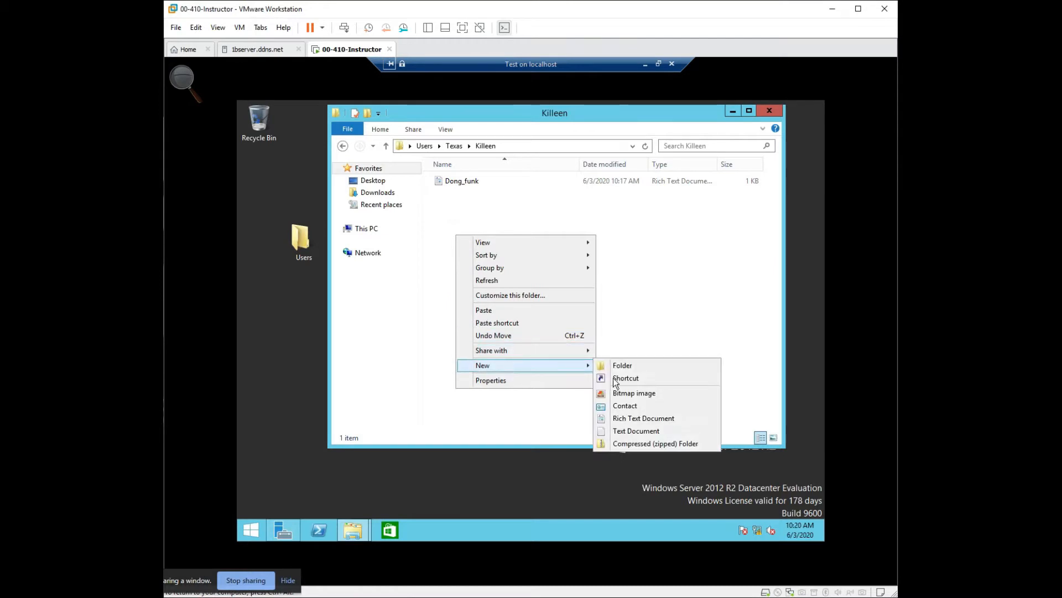
click(630, 368)
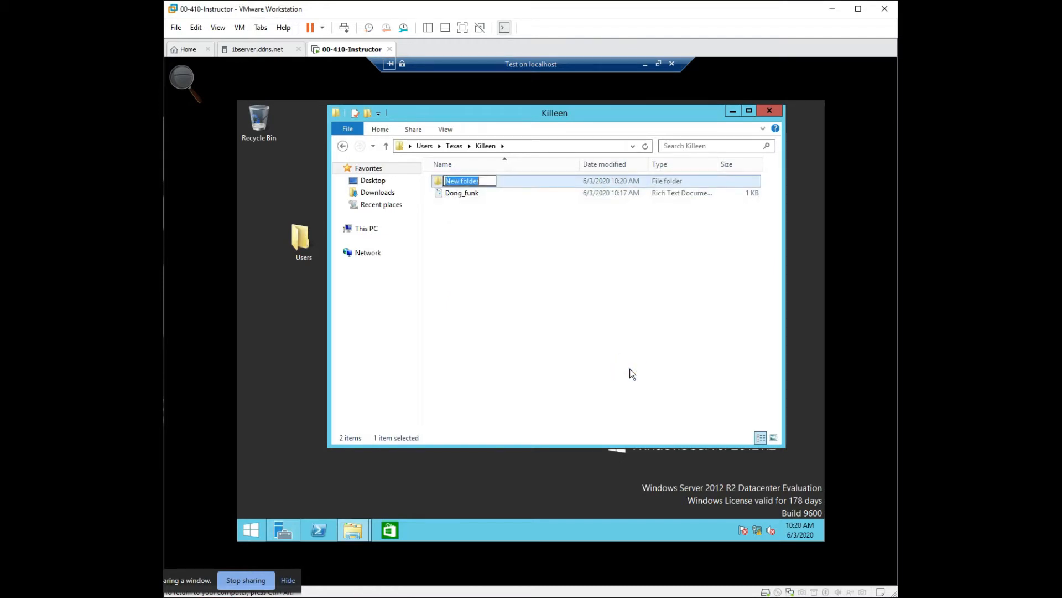
text(students)
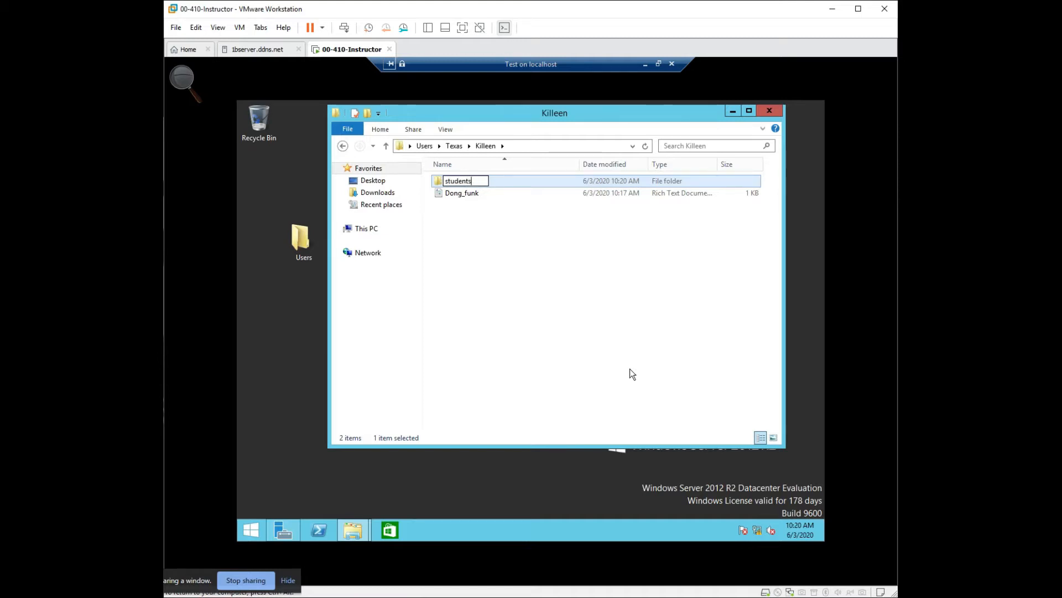
key(Home)
key(Delete)
text(S)
click(630, 368)
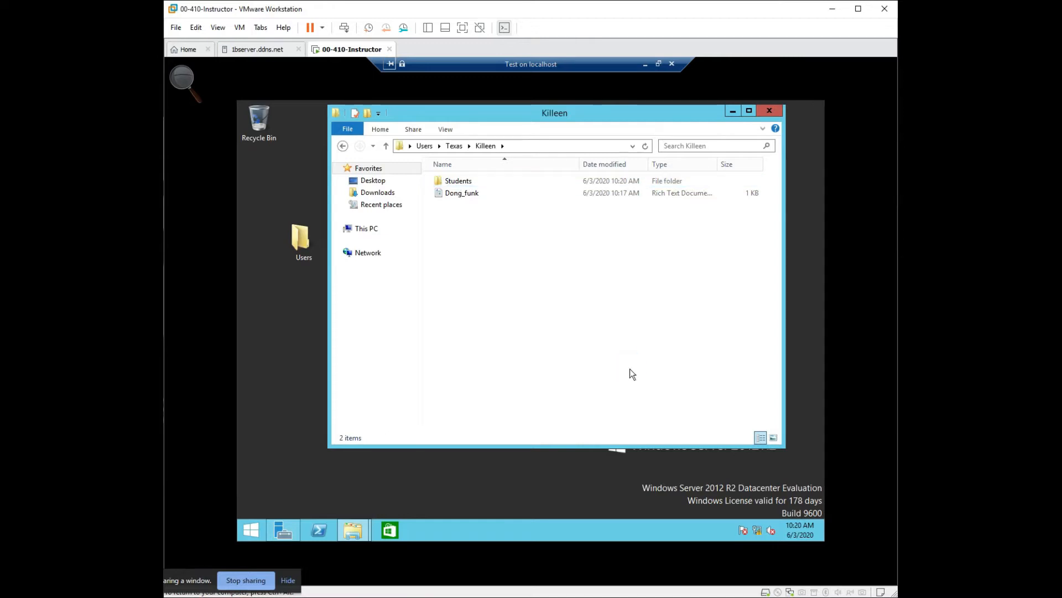
double_click(455, 182)
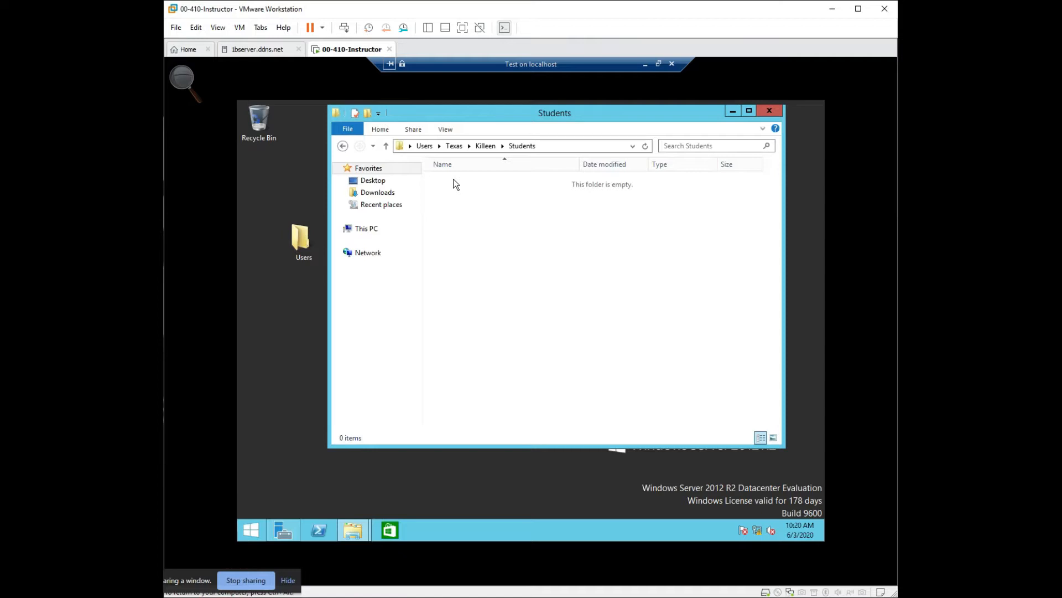
click(770, 112)
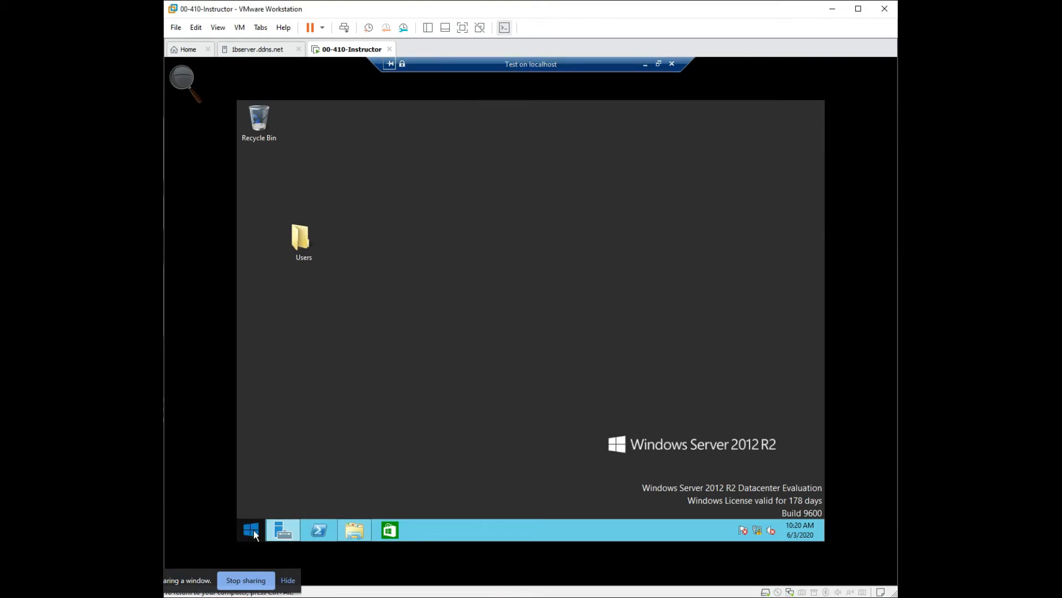
- Switch to Server Manager, look over the Administrative Tools, and launch Active Directory Users and Computers
mouse_move(290, 529)
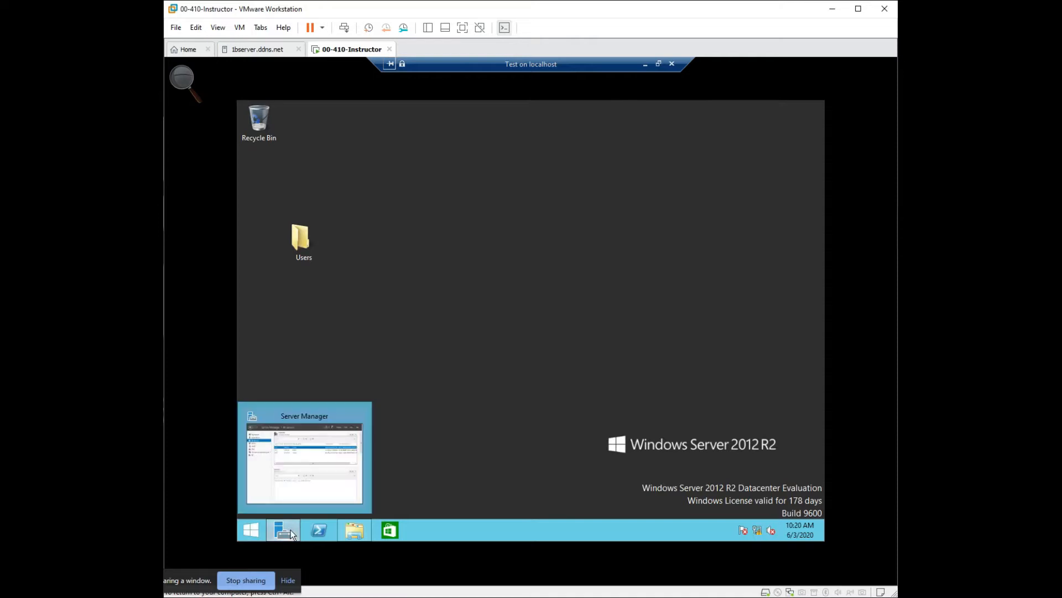
click(252, 530)
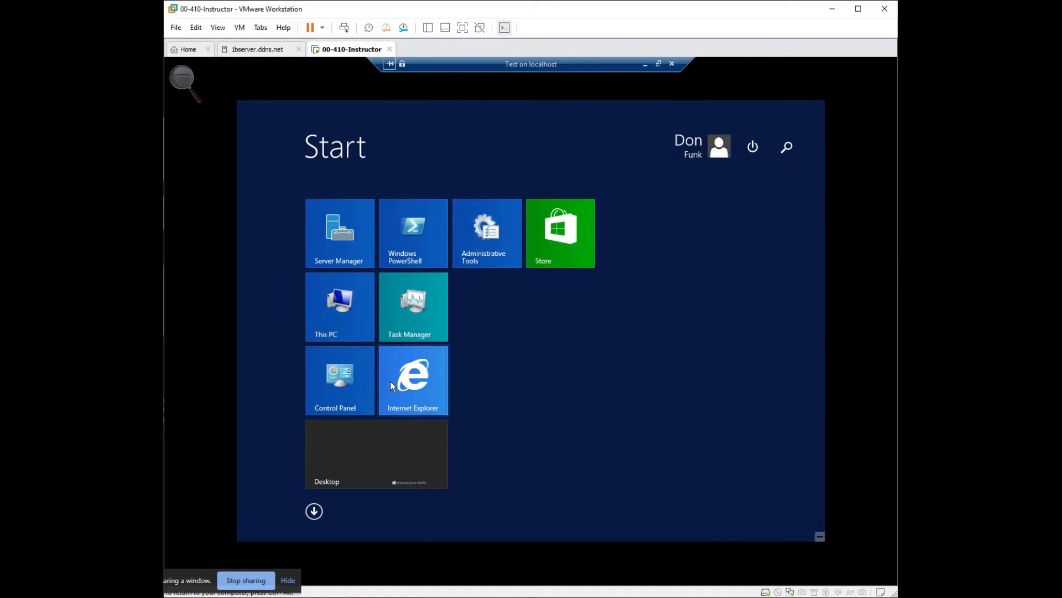
click(332, 246)
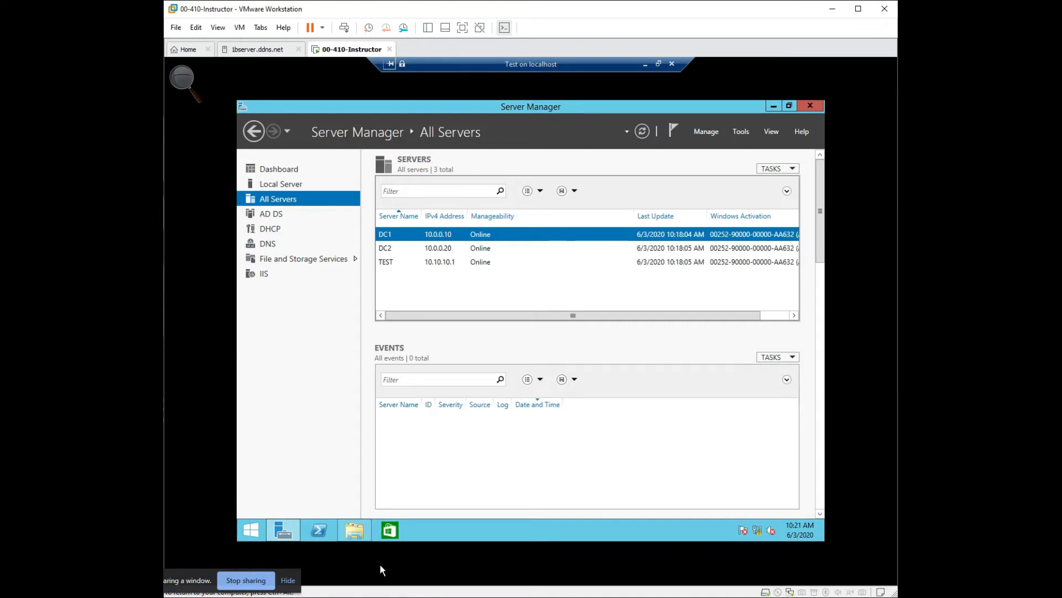
click(252, 531)
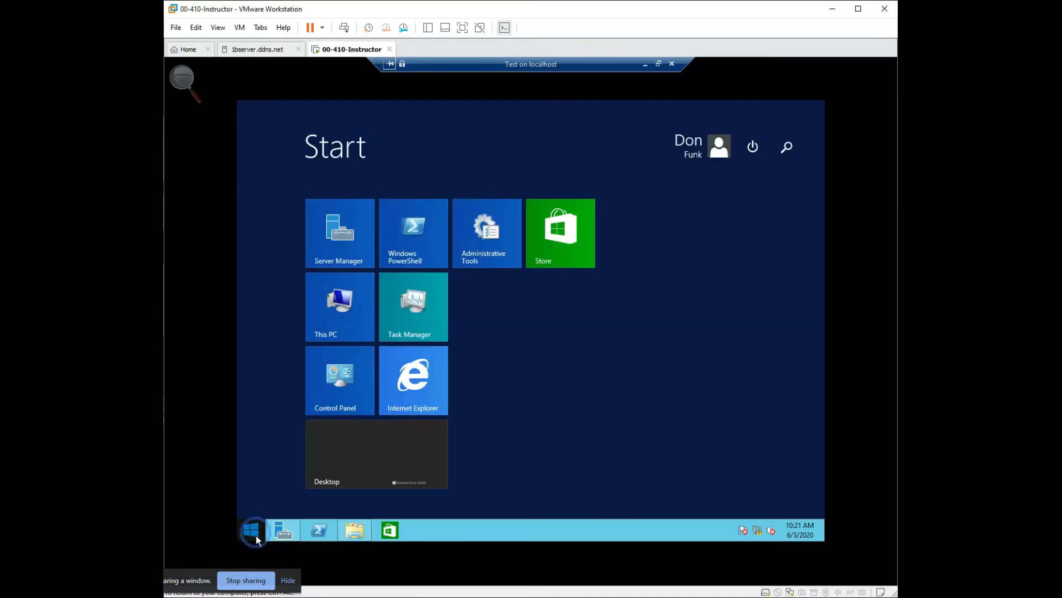
click(489, 247)
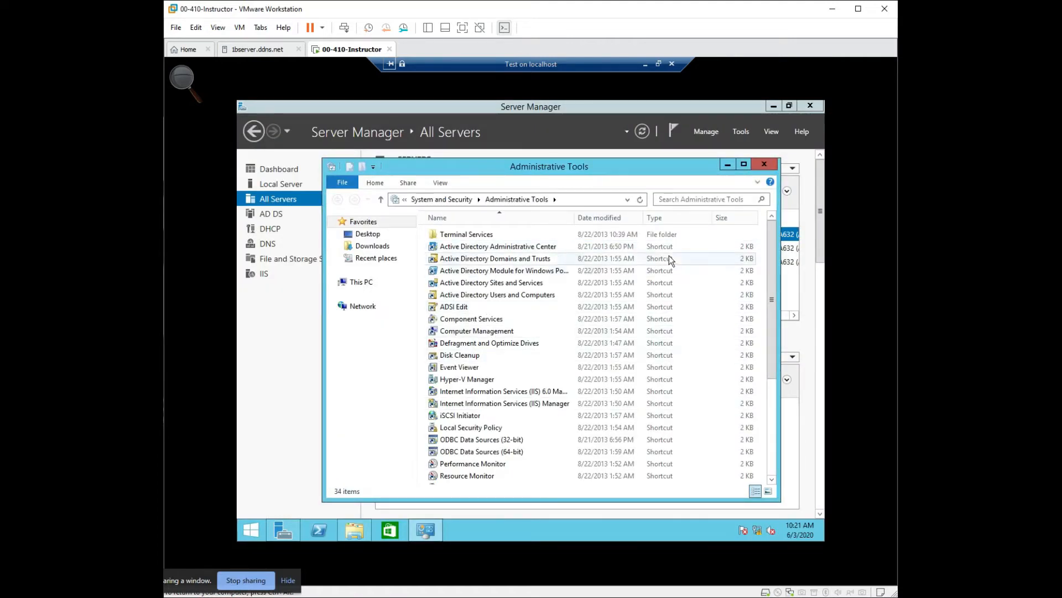
click(744, 132)
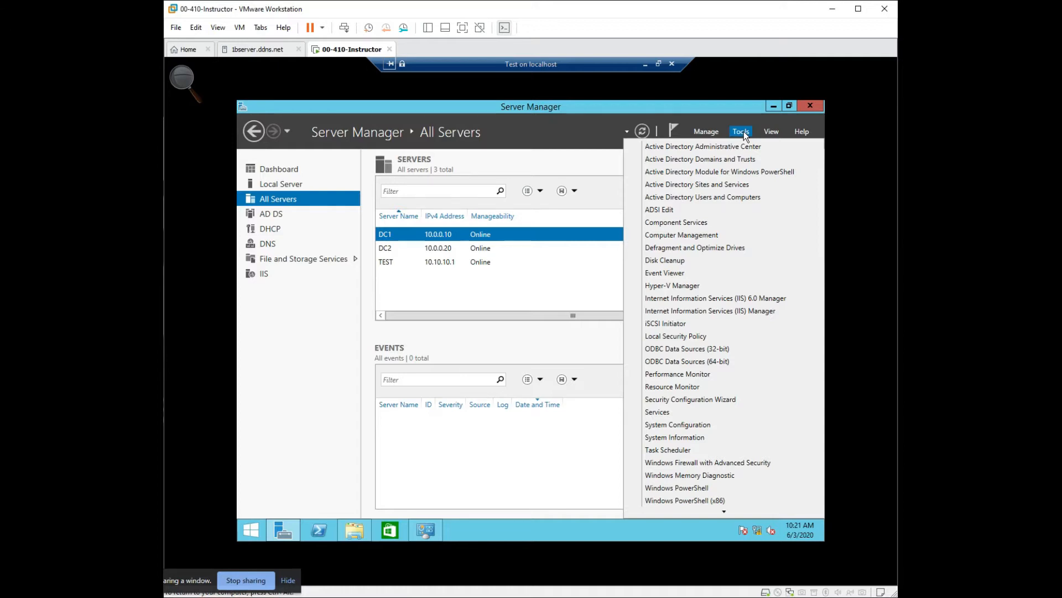
click(725, 201)
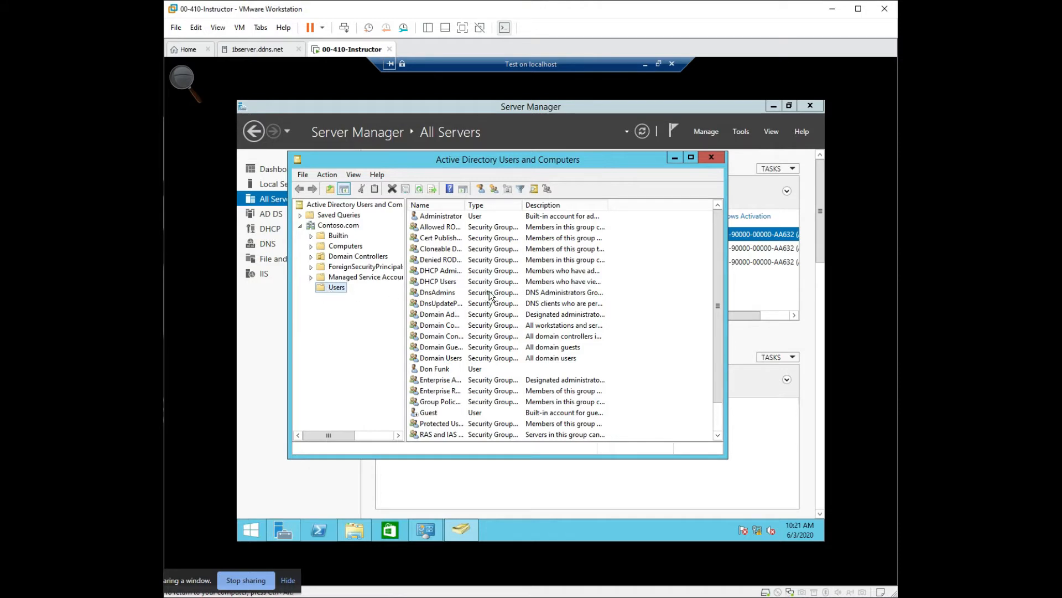
- View the properties of the Users container under Contoso.com and close them without changes
right_click(320, 288)
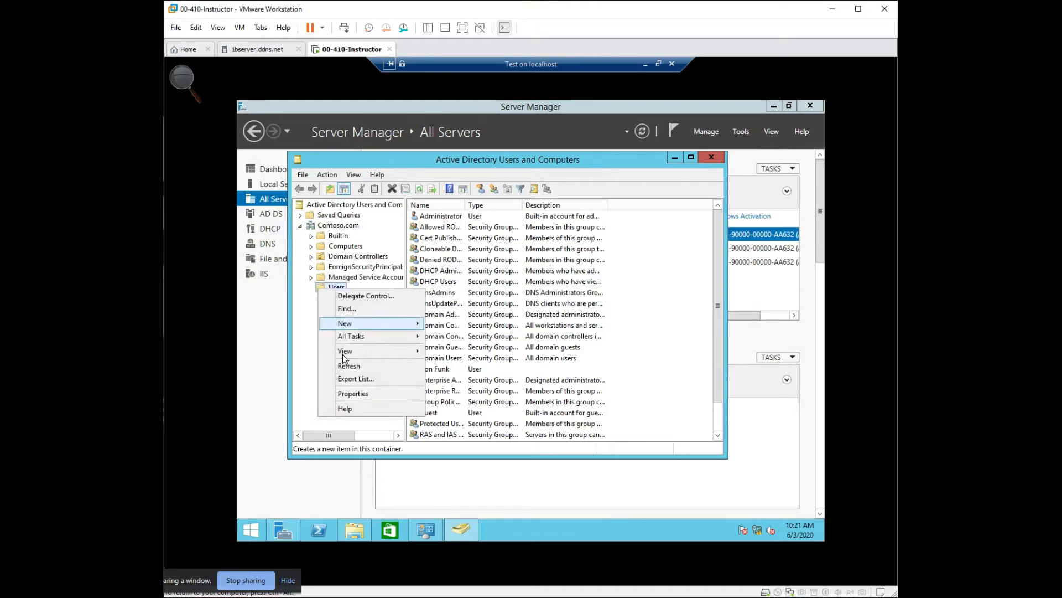
click(357, 392)
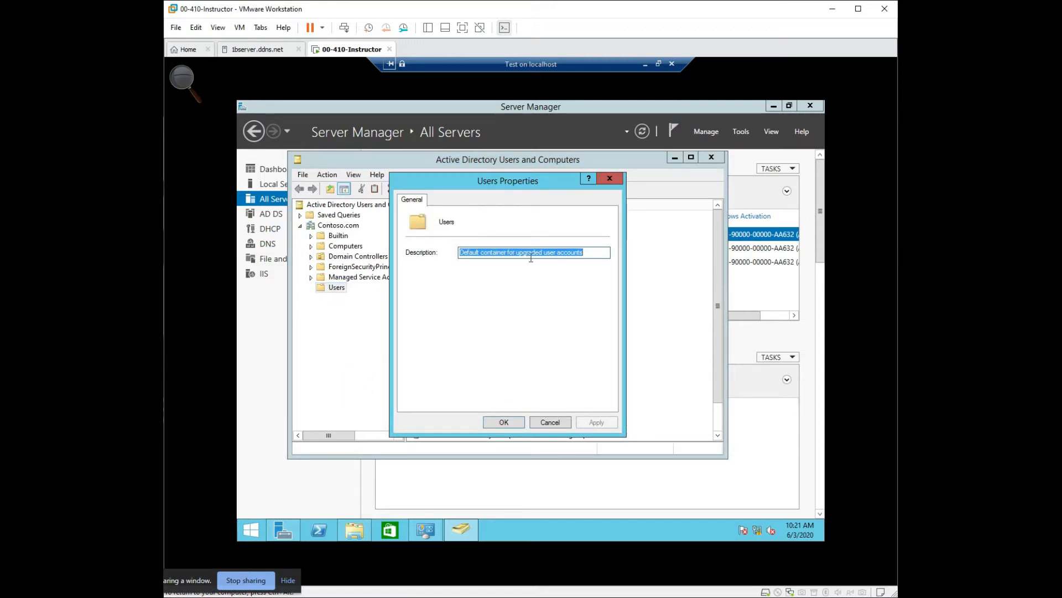
click(560, 424)
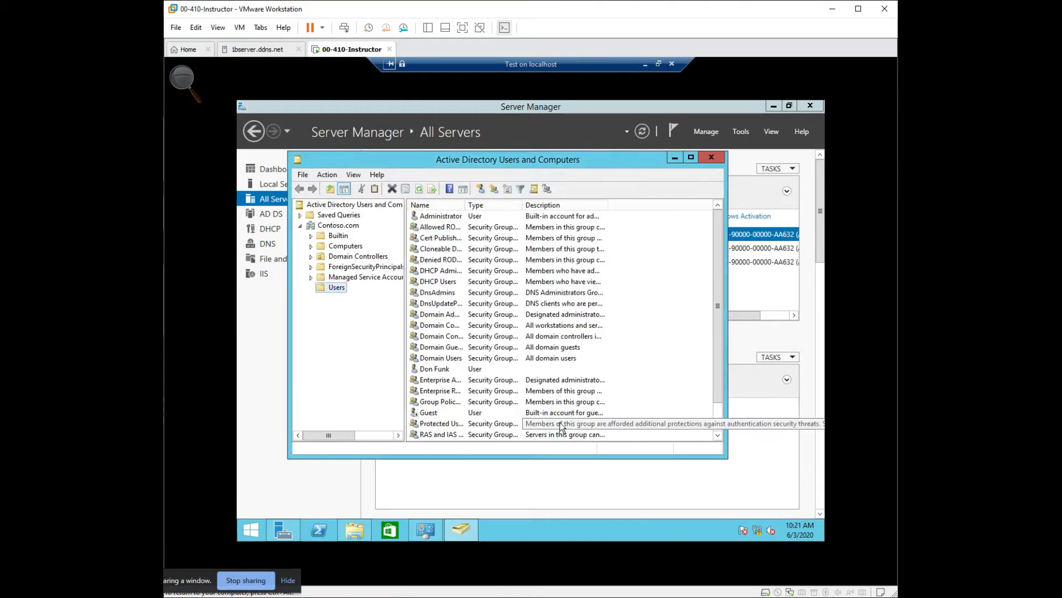
- Examine which types of new object can be created in the Users container, without creating any
right_click(335, 292)
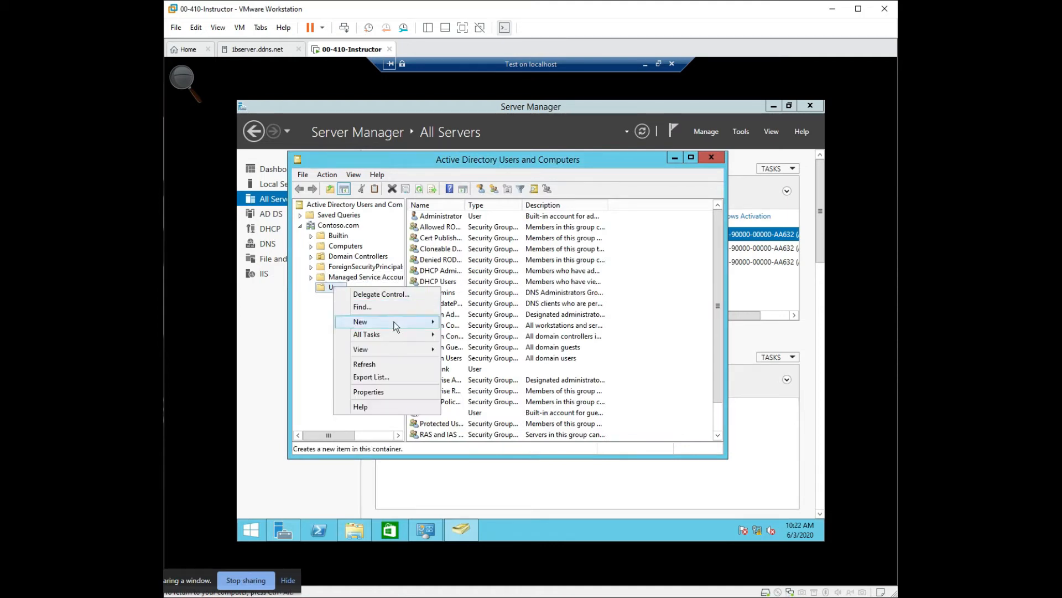
mouse_move(401, 327)
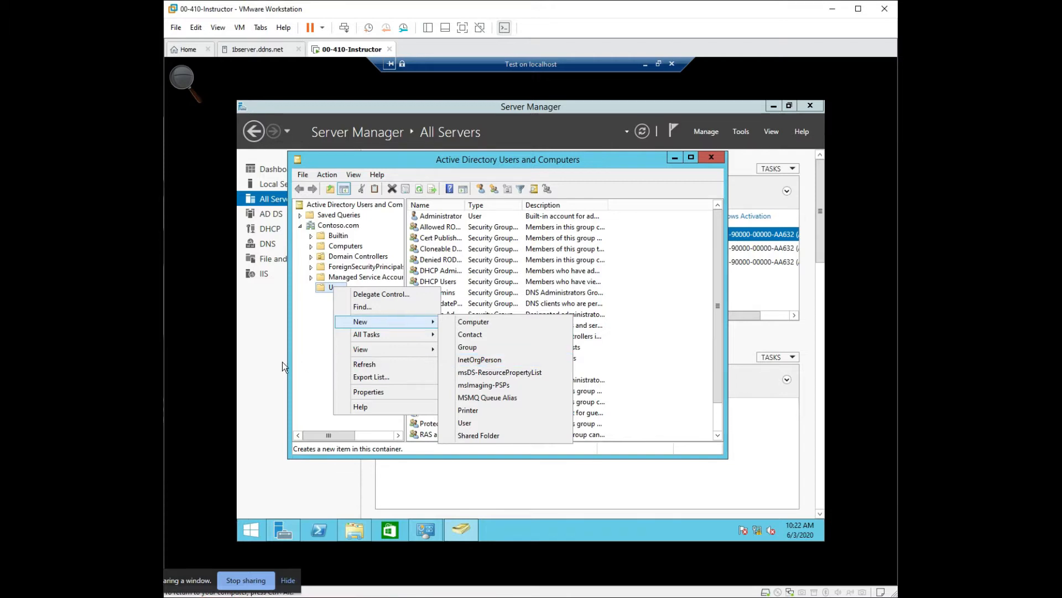
click(303, 370)
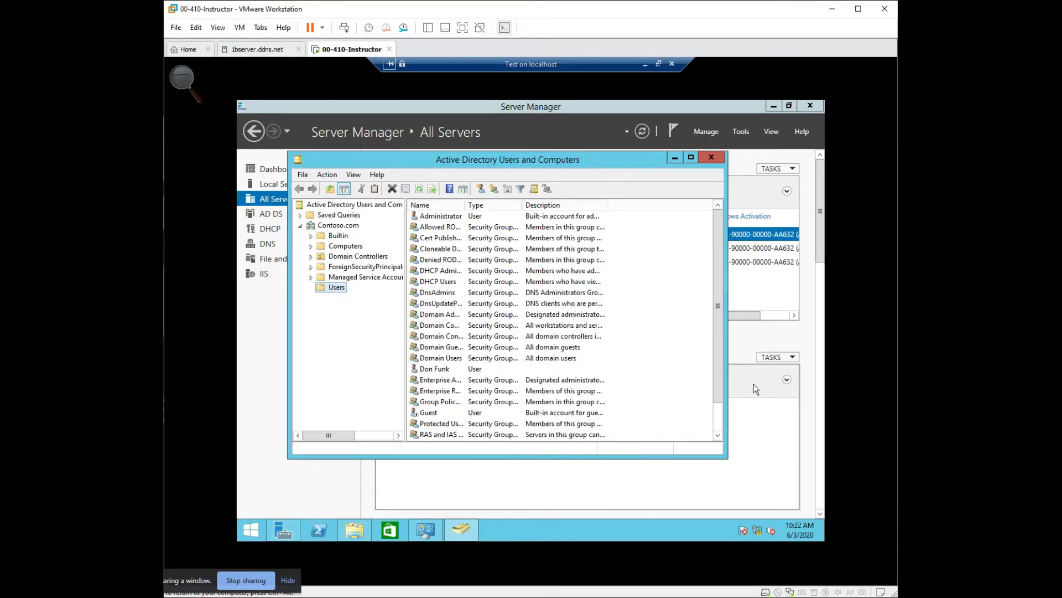
drag(715, 393, 716, 424)
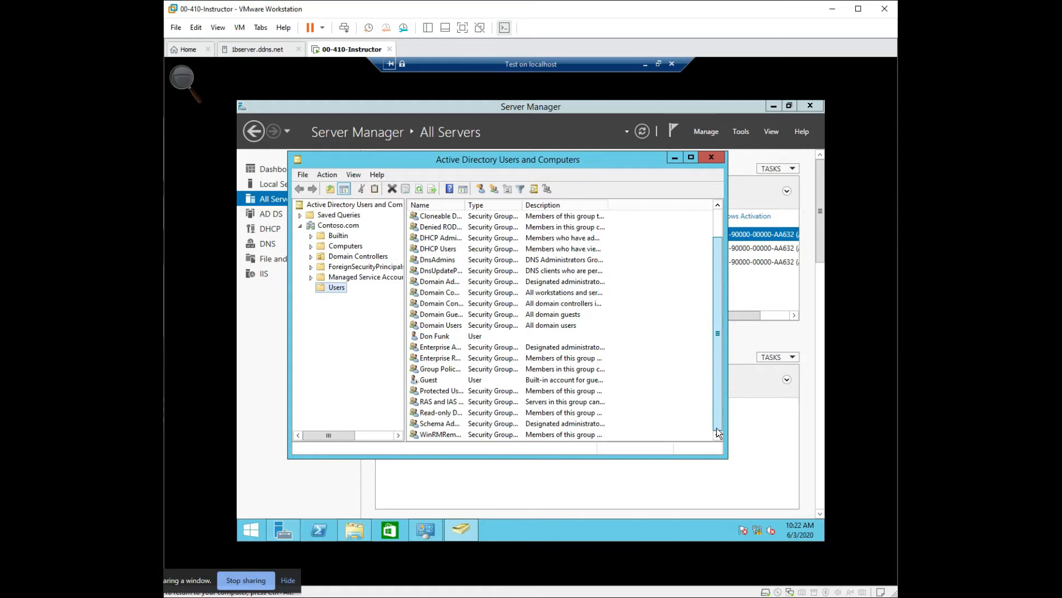
right_click(702, 432)
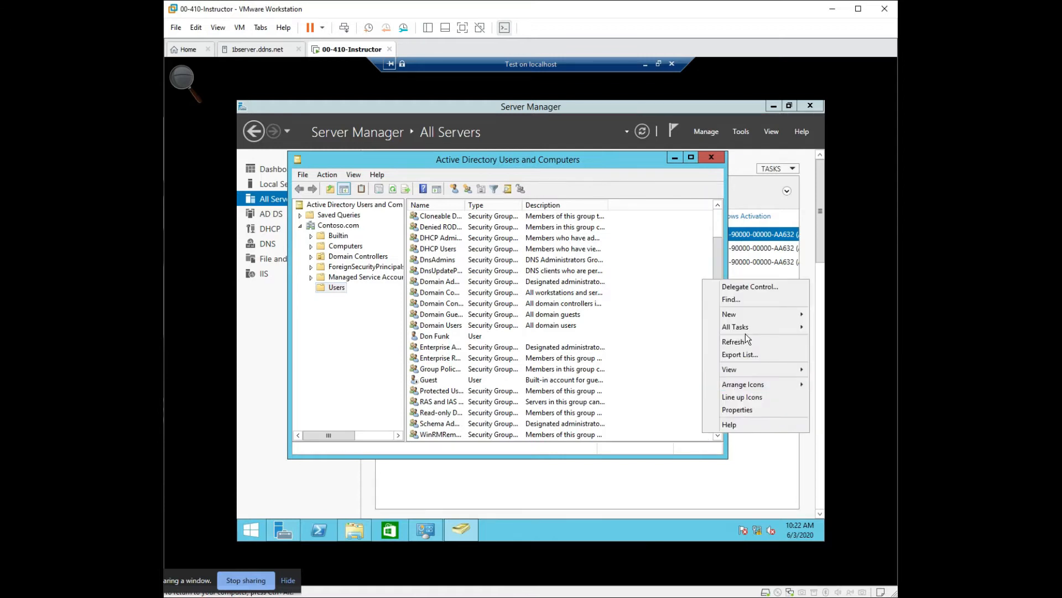
mouse_move(746, 319)
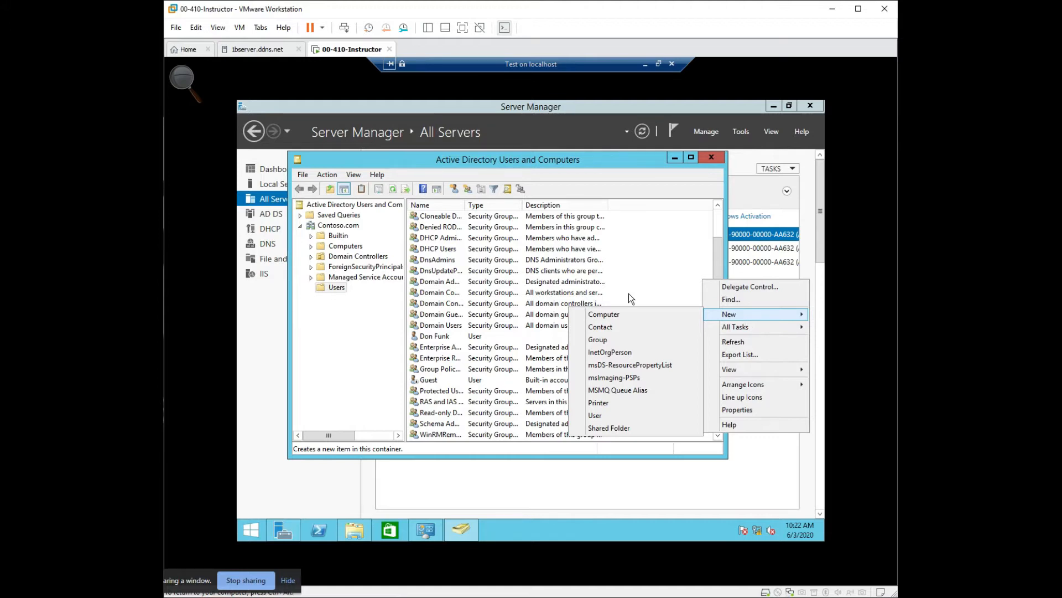
click(319, 350)
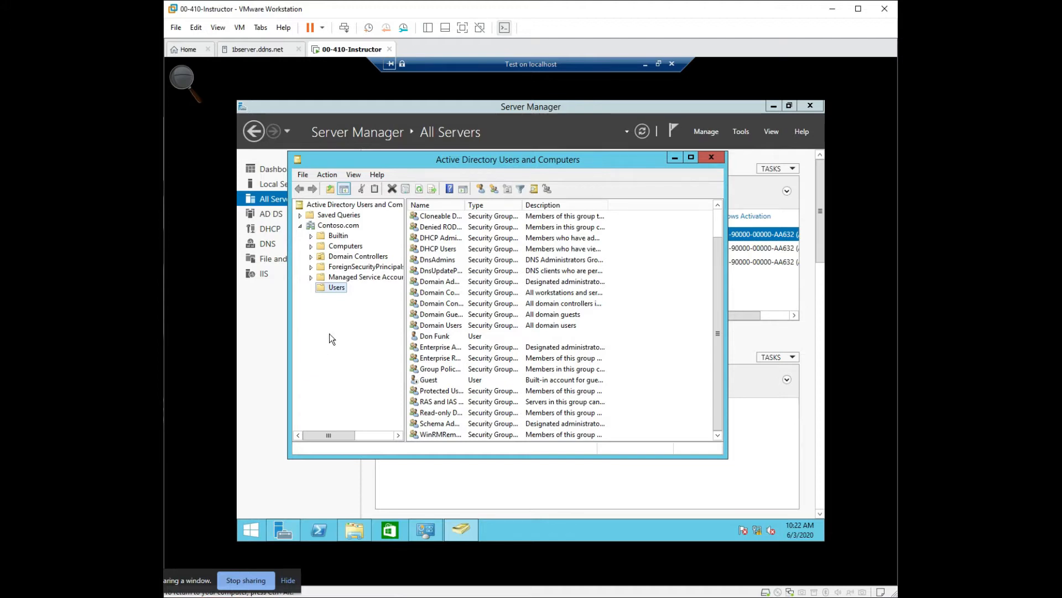
- Create an organizational unit named Texas directly under the Contoso.com domain, toggling its protection from accidental deletion
right_click(347, 228)
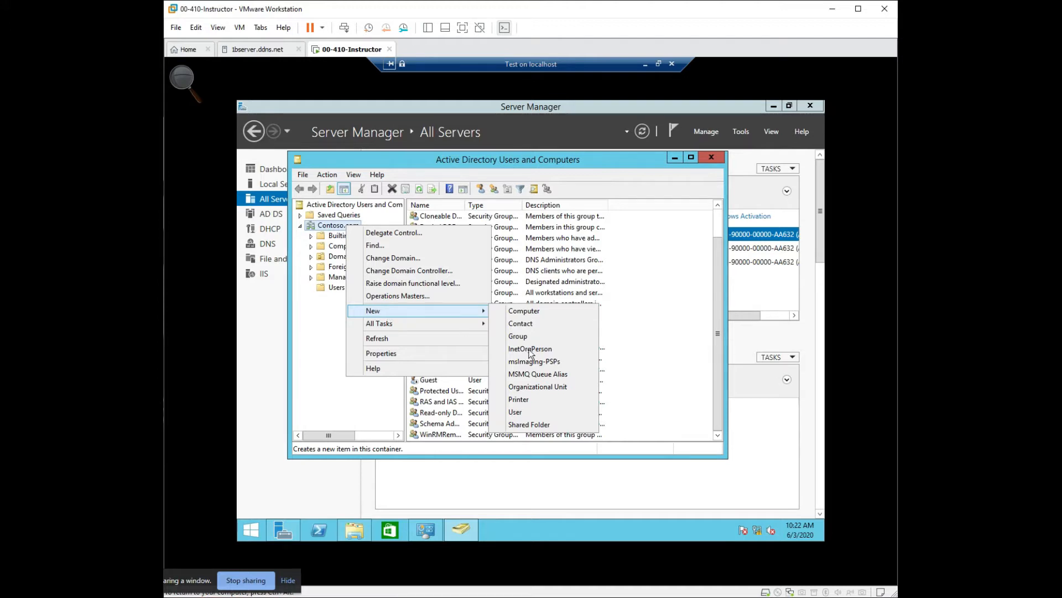
click(558, 388)
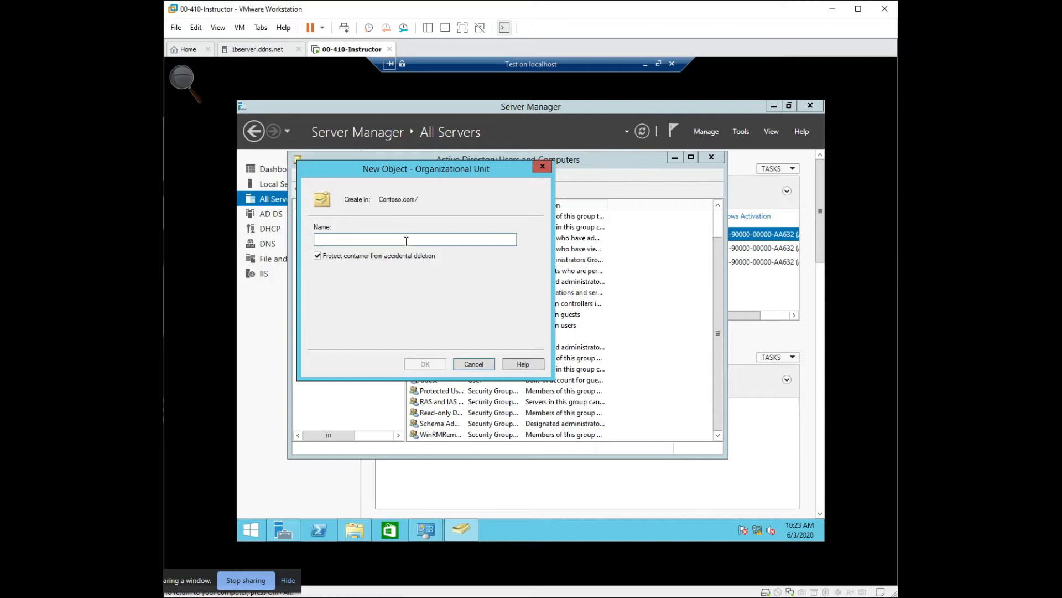
text(Texas)
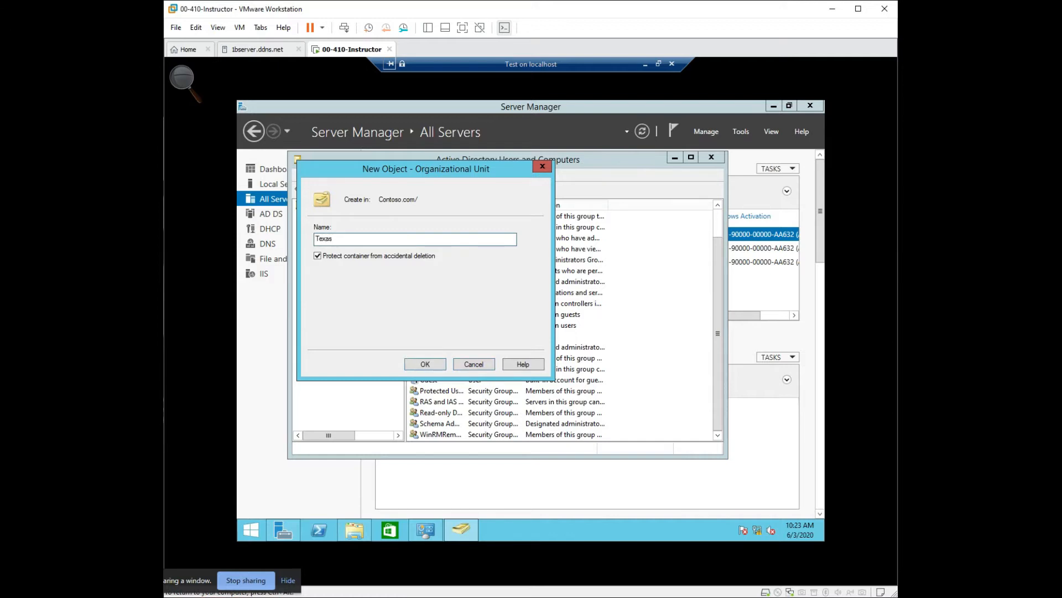
click(318, 256)
click(415, 365)
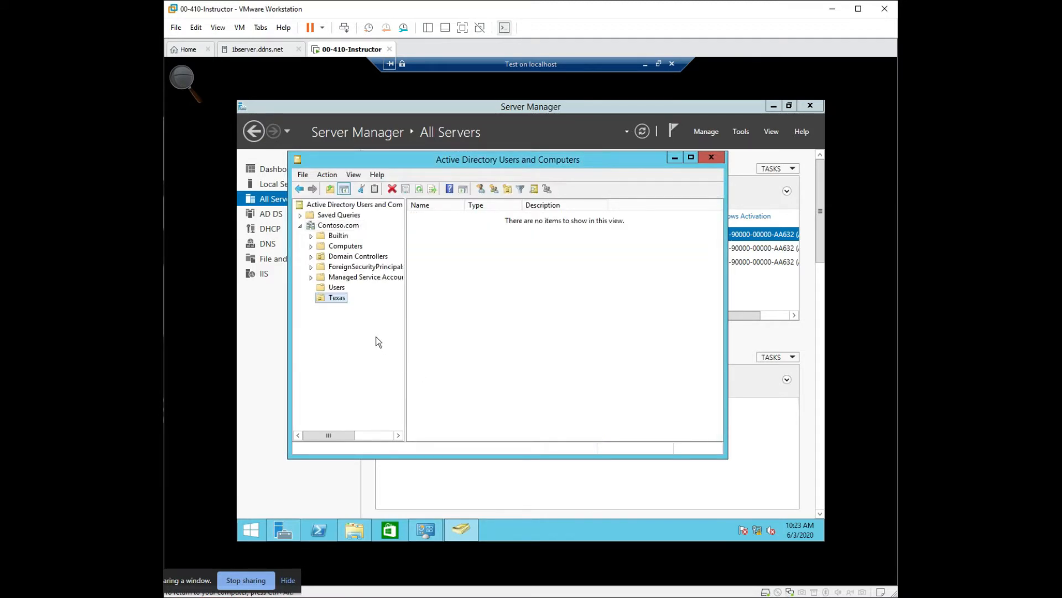
right_click(328, 298)
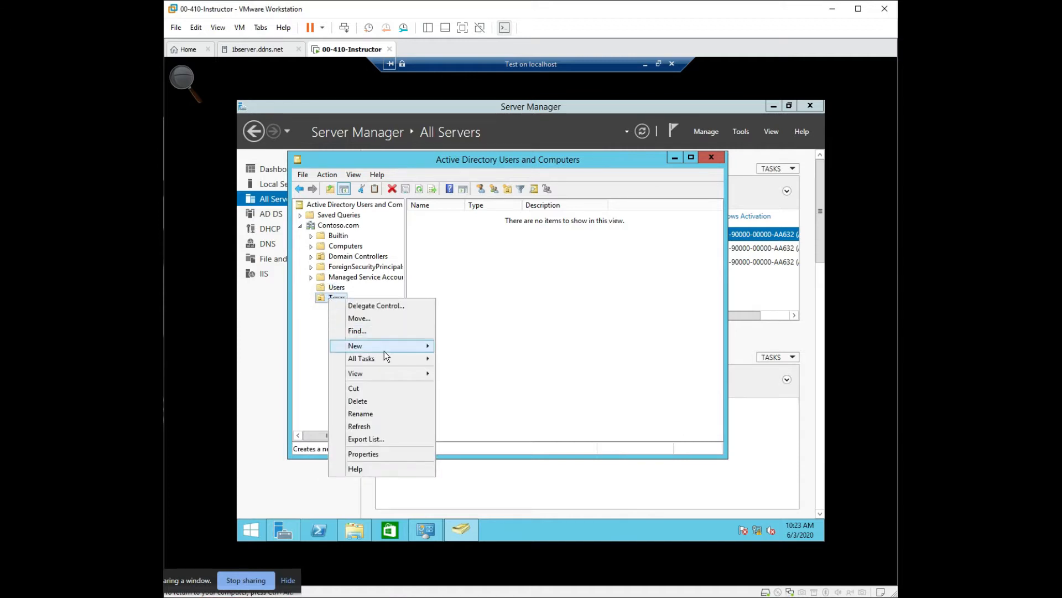
mouse_move(384, 351)
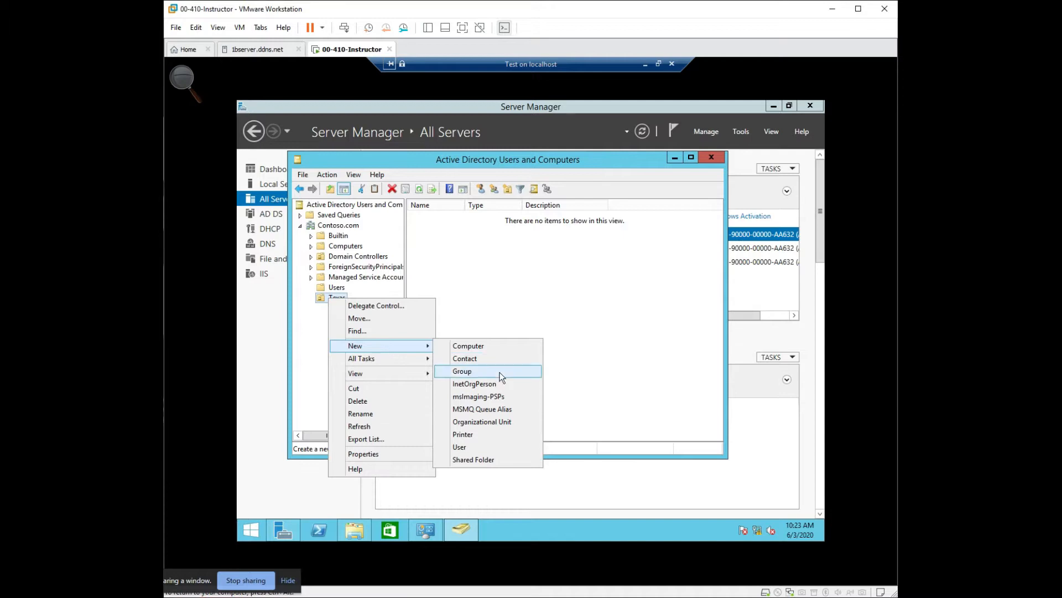
click(503, 422)
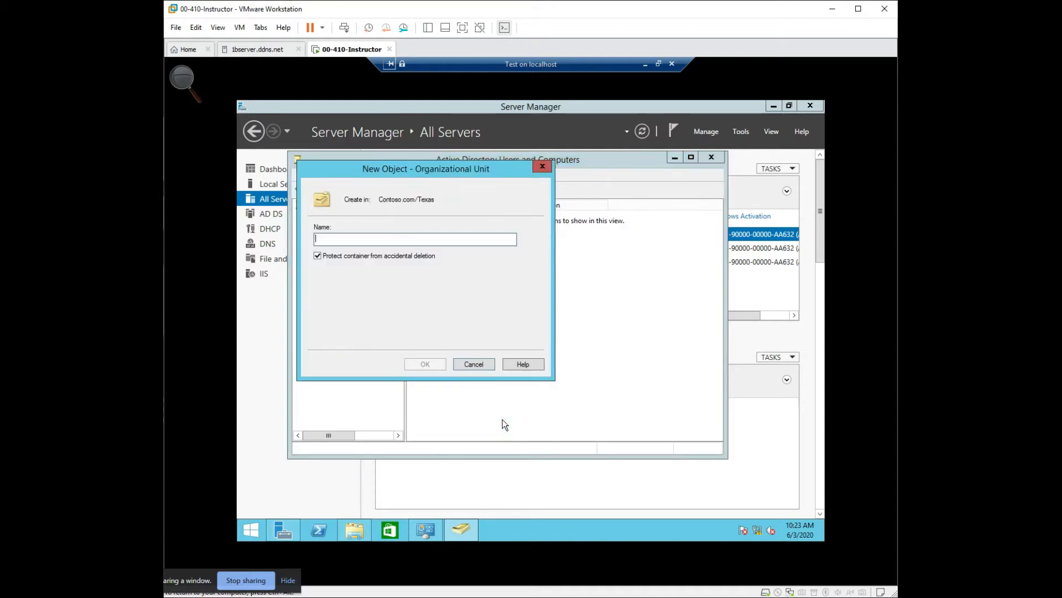
click(425, 242)
key(Escape)
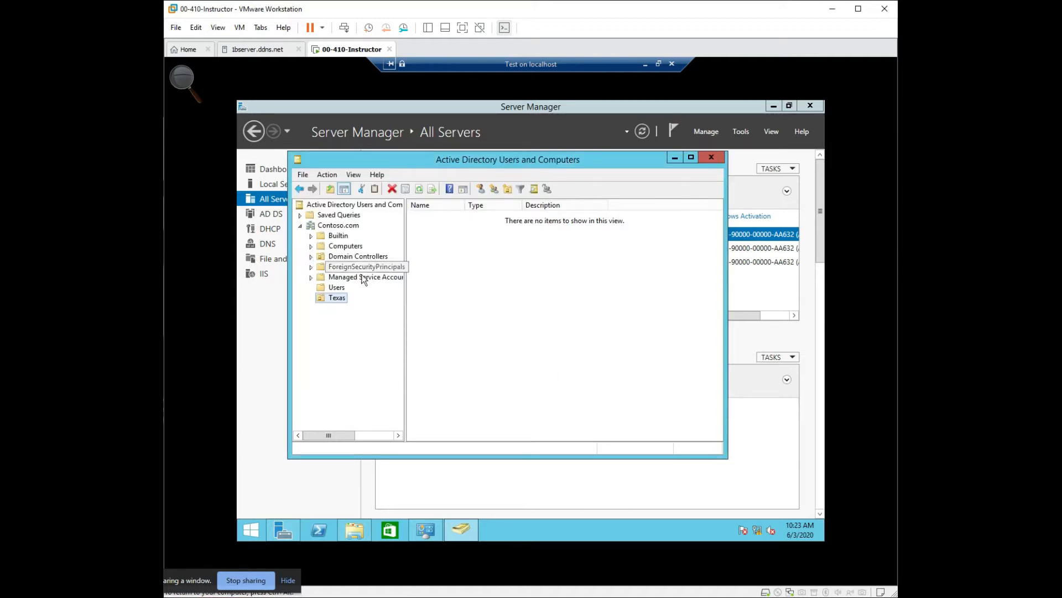
- Create an organizational unit named Killeen inside Texas, keeping it protected from accidental deletion
right_click(337, 297)
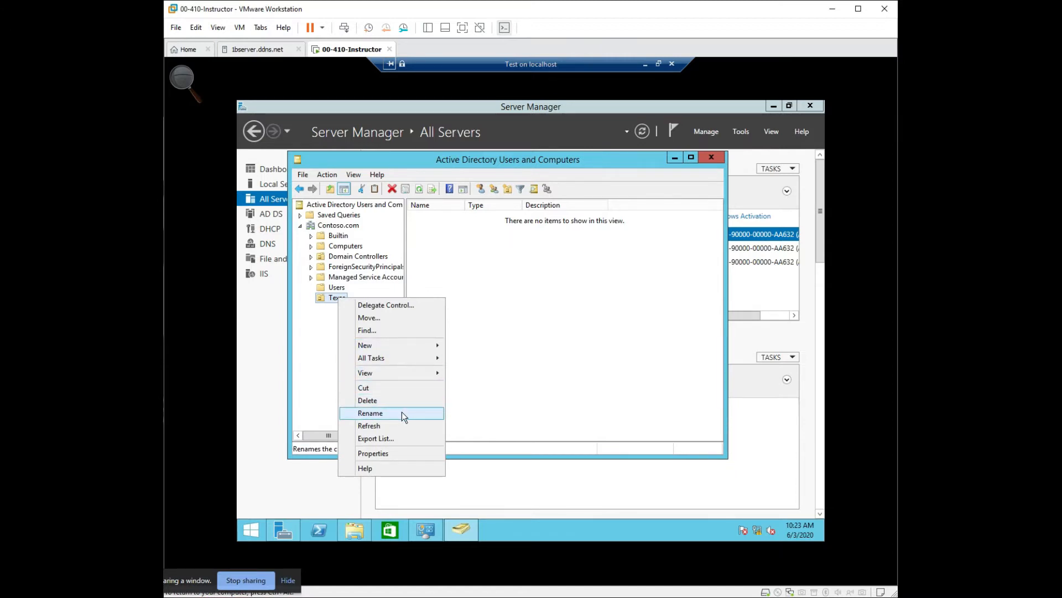
mouse_move(362, 346)
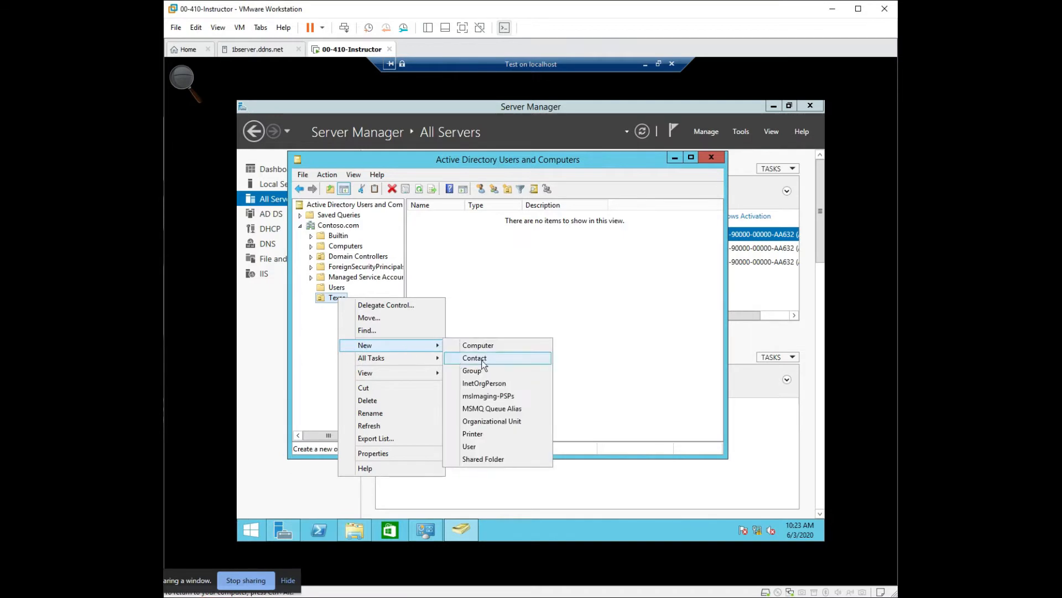
click(488, 421)
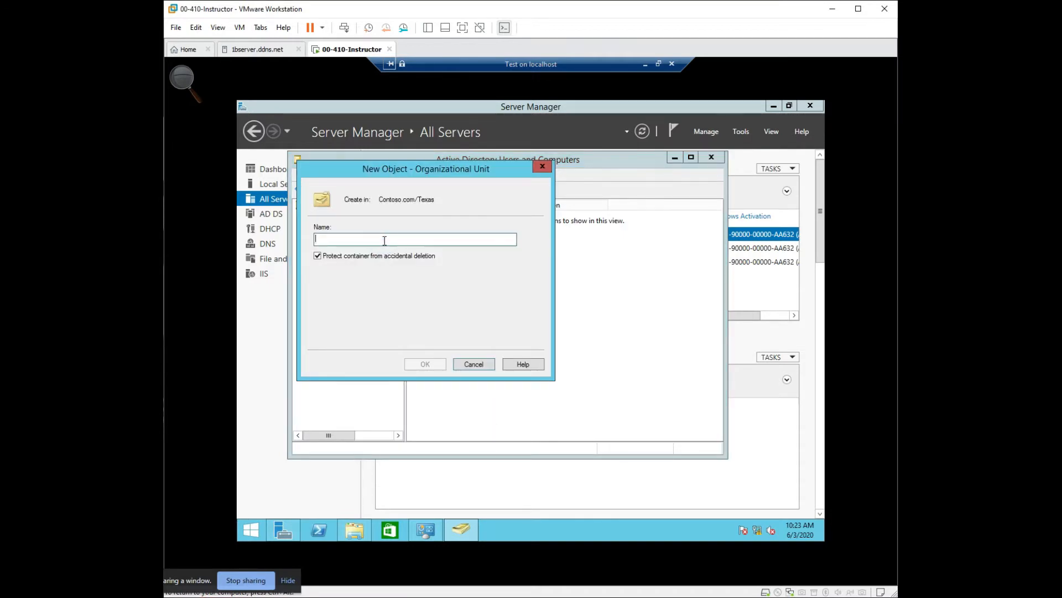
text(Killeen)
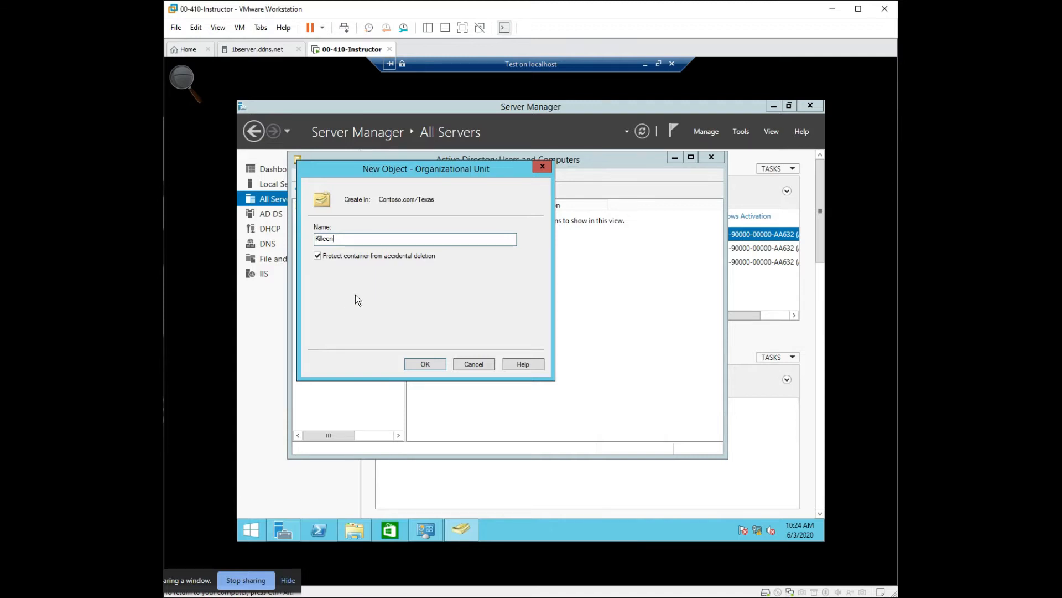
click(420, 365)
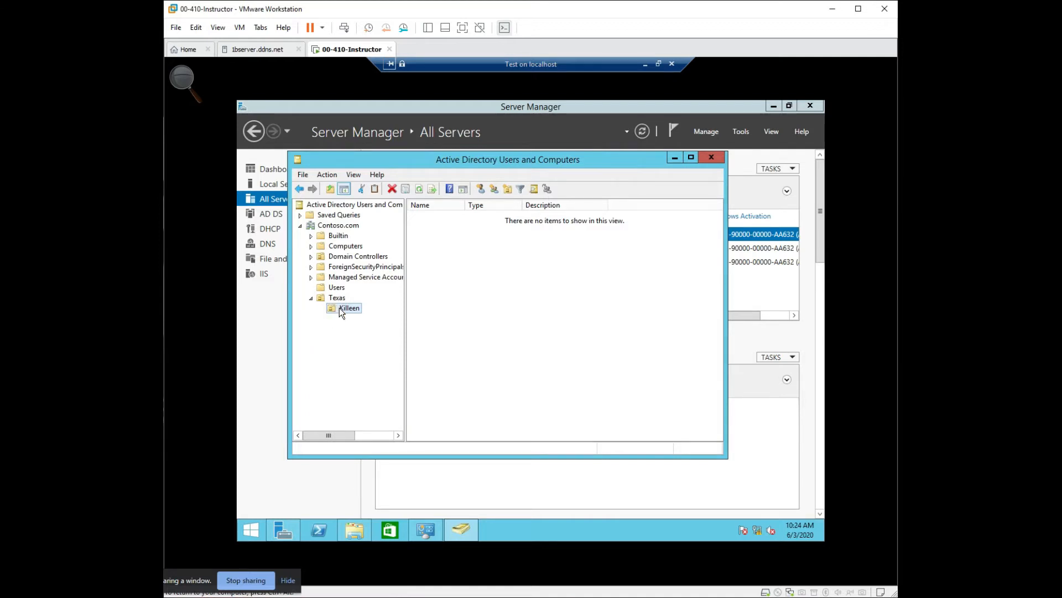
- Try to move the Texas organizational unit into the Users container
drag(340, 308, 325, 288)
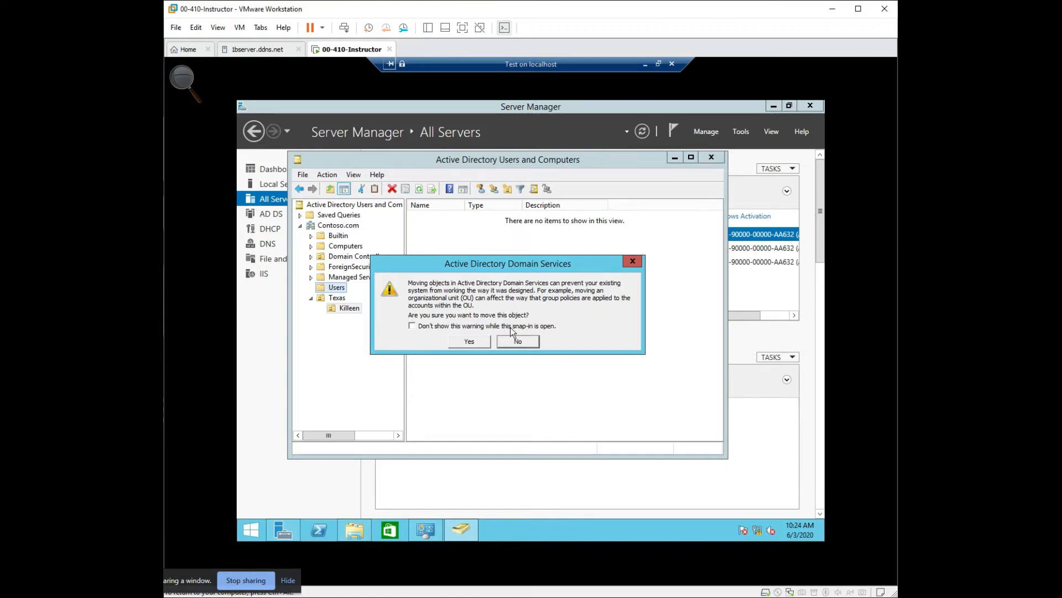
click(481, 341)
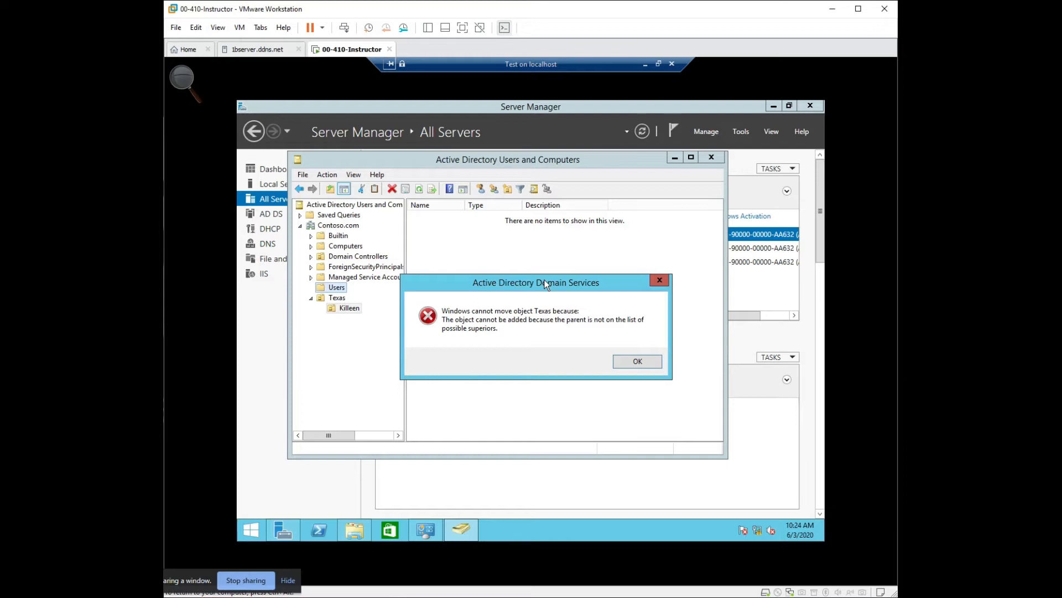
click(625, 358)
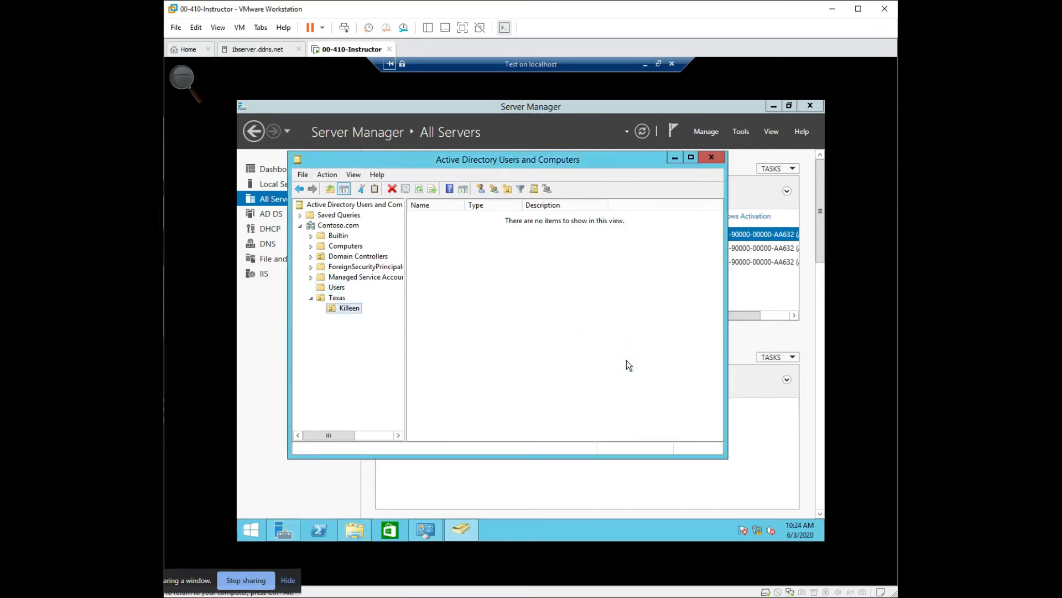
- Check again whether the Users container offers an organizational unit among its new object types
right_click(328, 285)
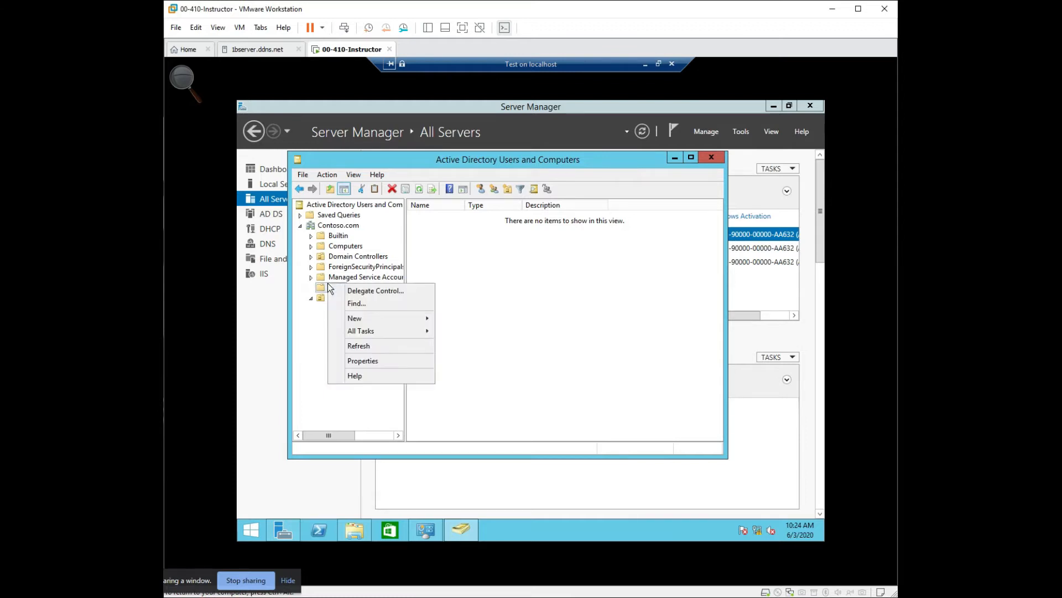
mouse_move(384, 330)
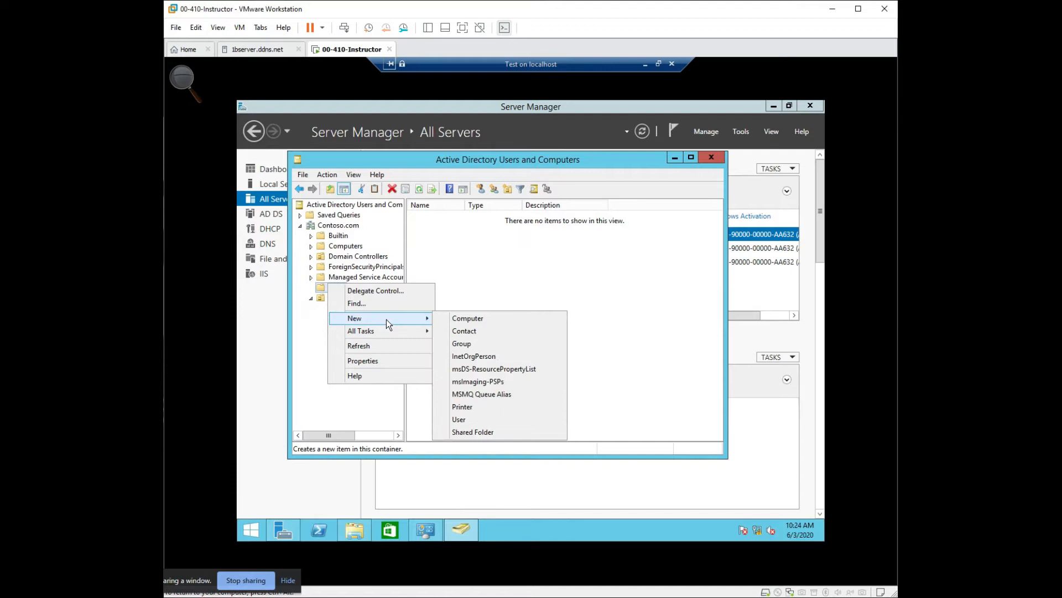
click(301, 354)
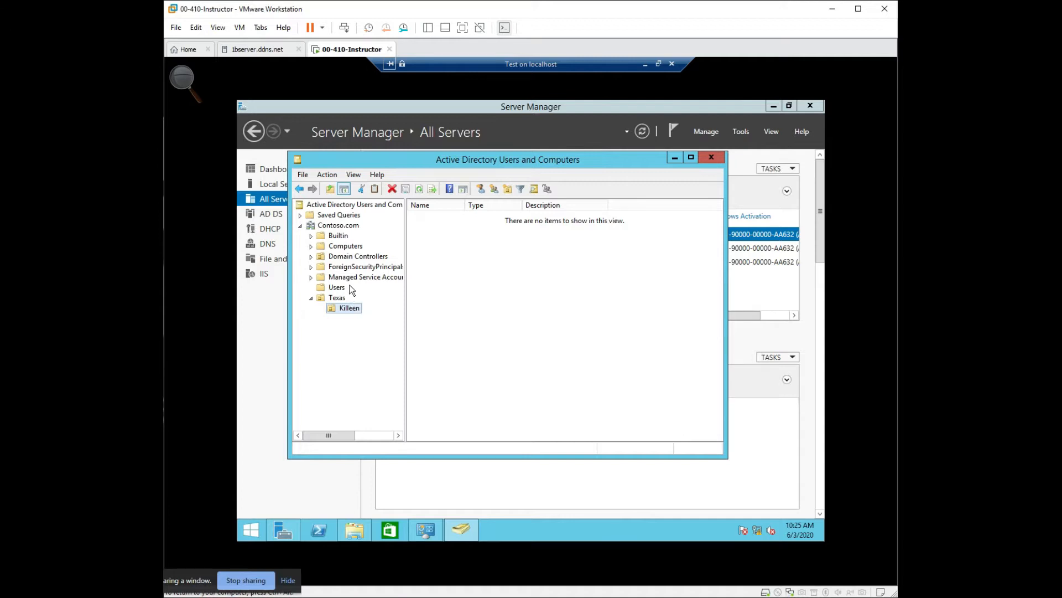
- Move the non-built-in user account from the Users container into the Killeen organizational unit and display Killeen's contents
click(337, 287)
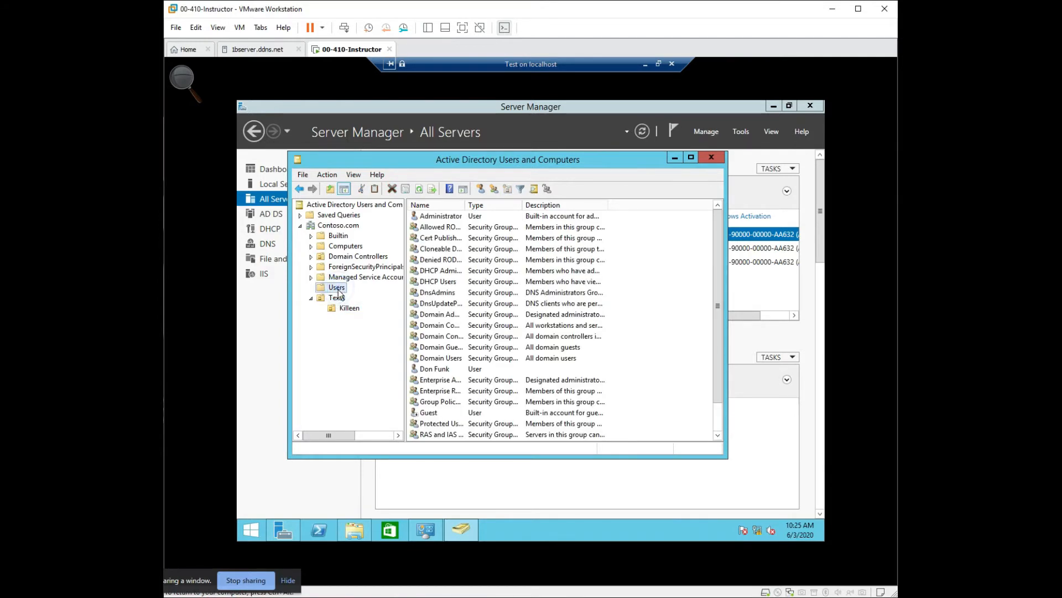
drag(444, 368, 351, 312)
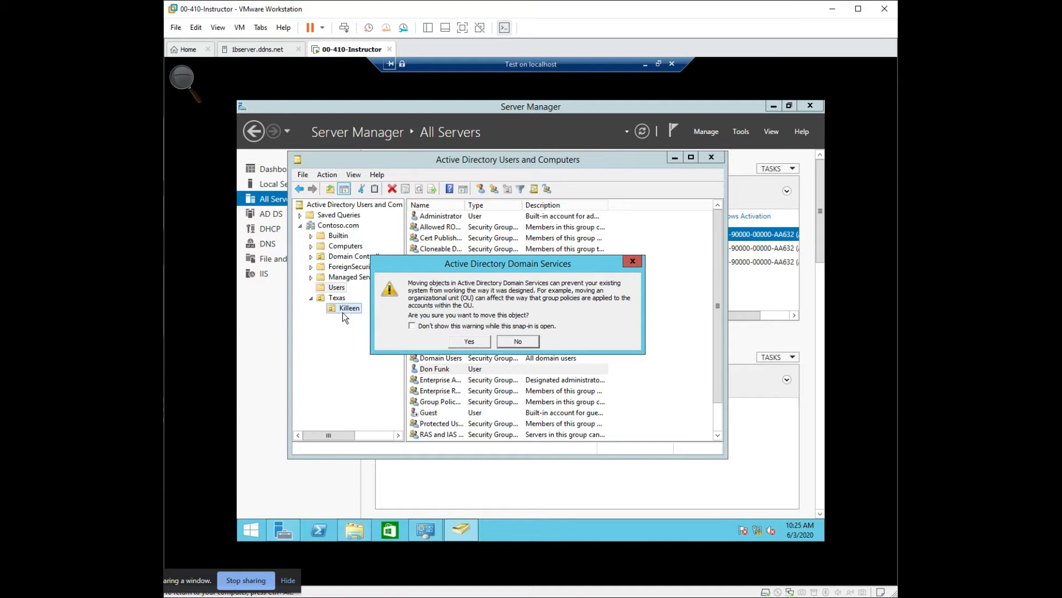
click(478, 342)
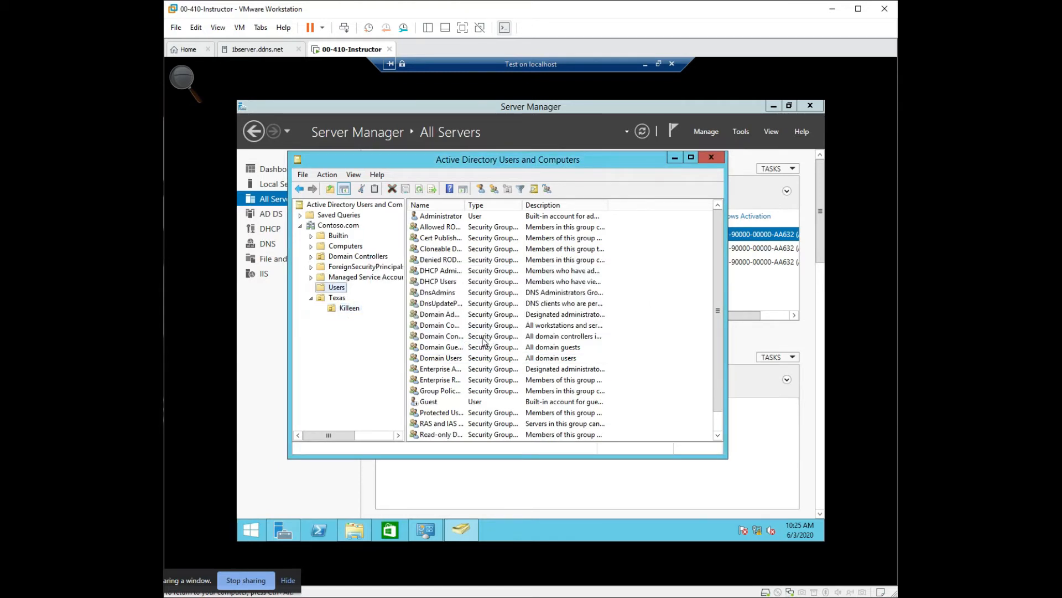
click(348, 307)
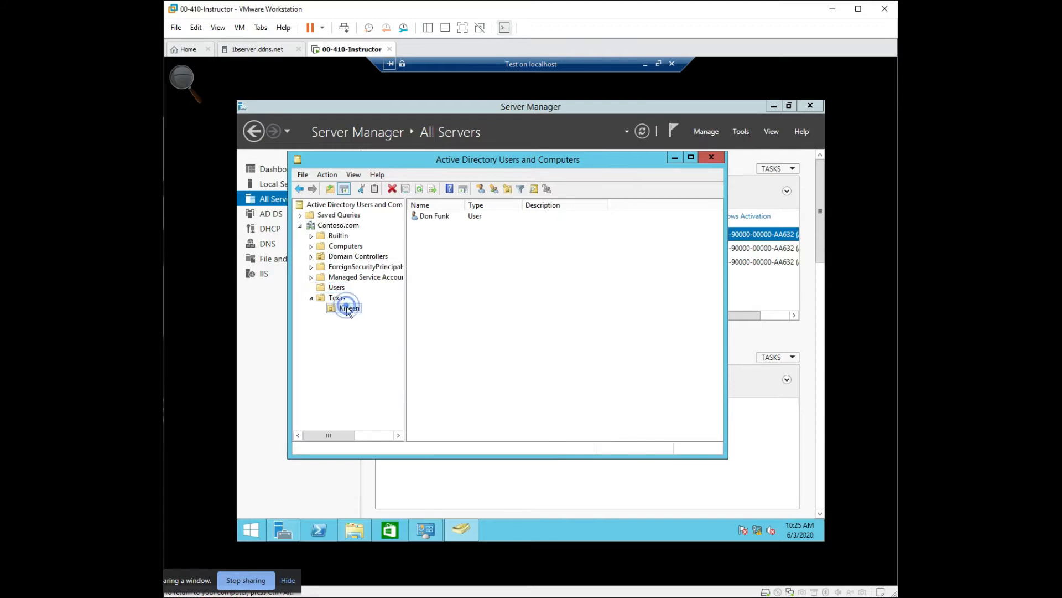
- View the group memberships in the properties of the user account in Killeen and close them without changes
right_click(432, 215)
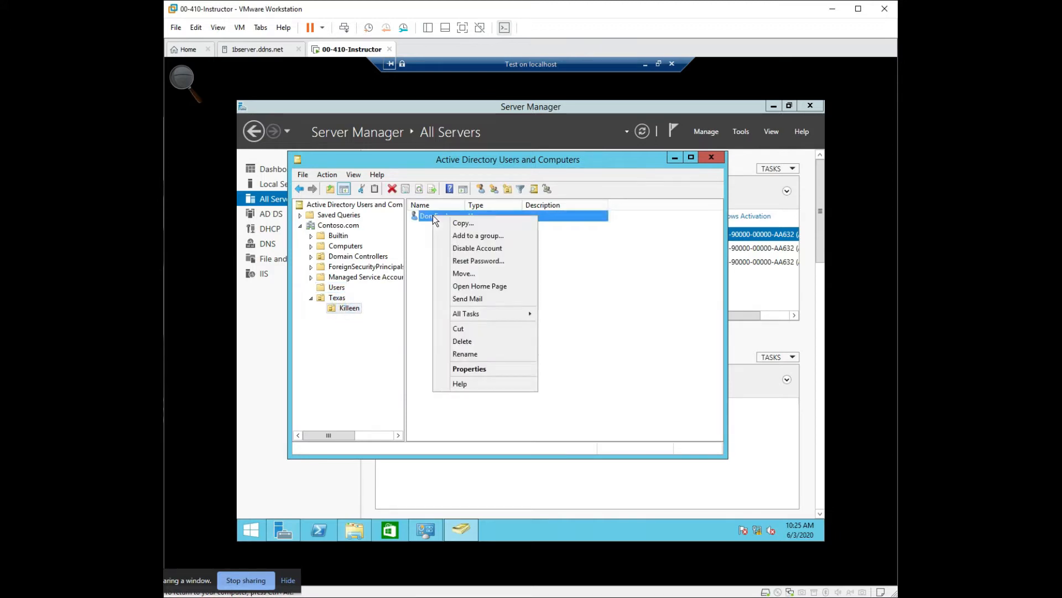
click(489, 369)
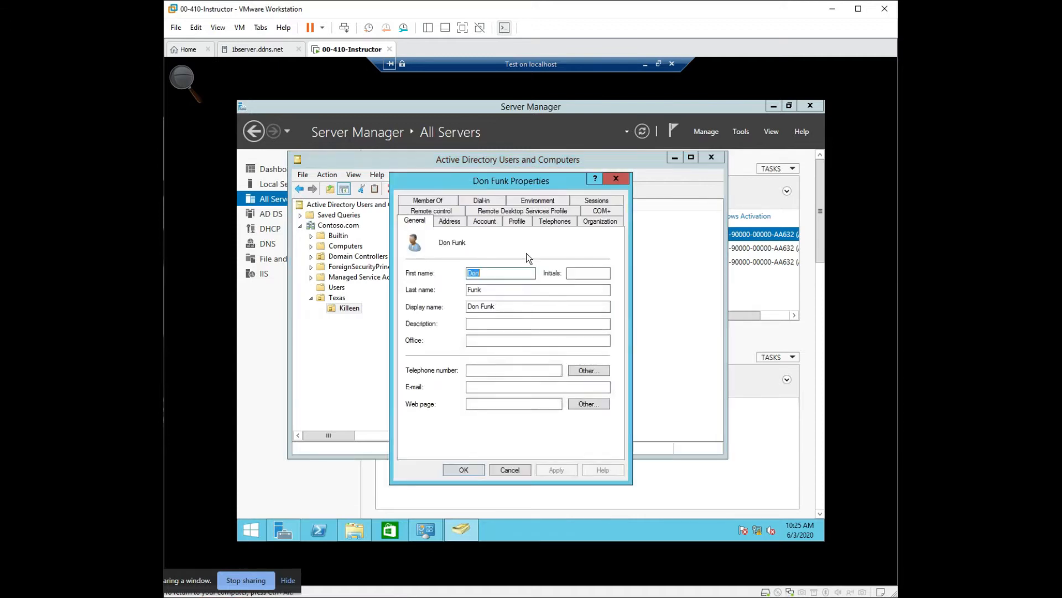
click(427, 200)
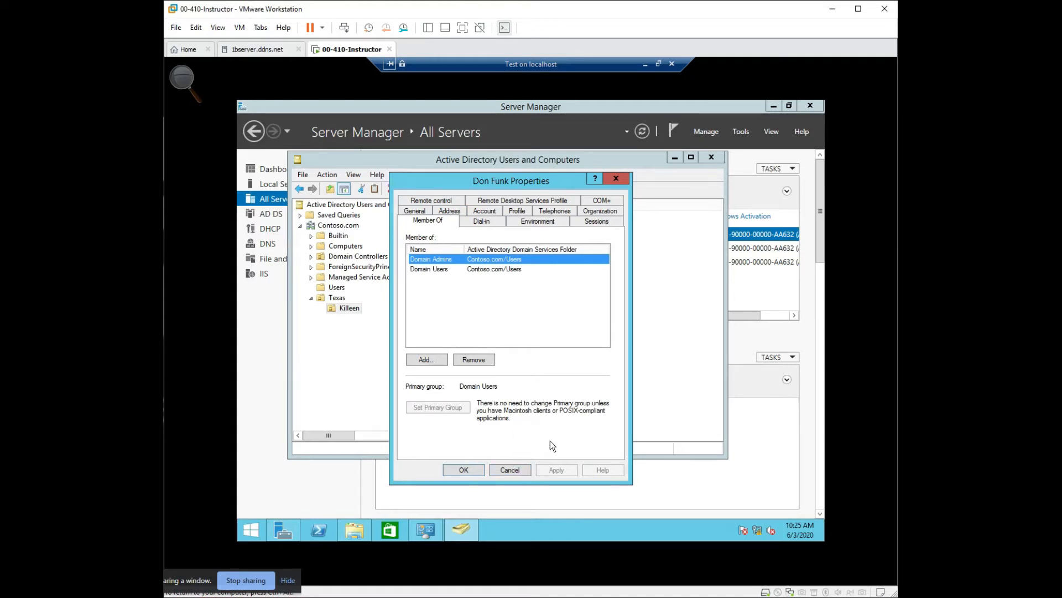
click(613, 181)
- Create an organizational unit named Students inside Killeen, keeping it protected from accidental deletion
right_click(353, 309)
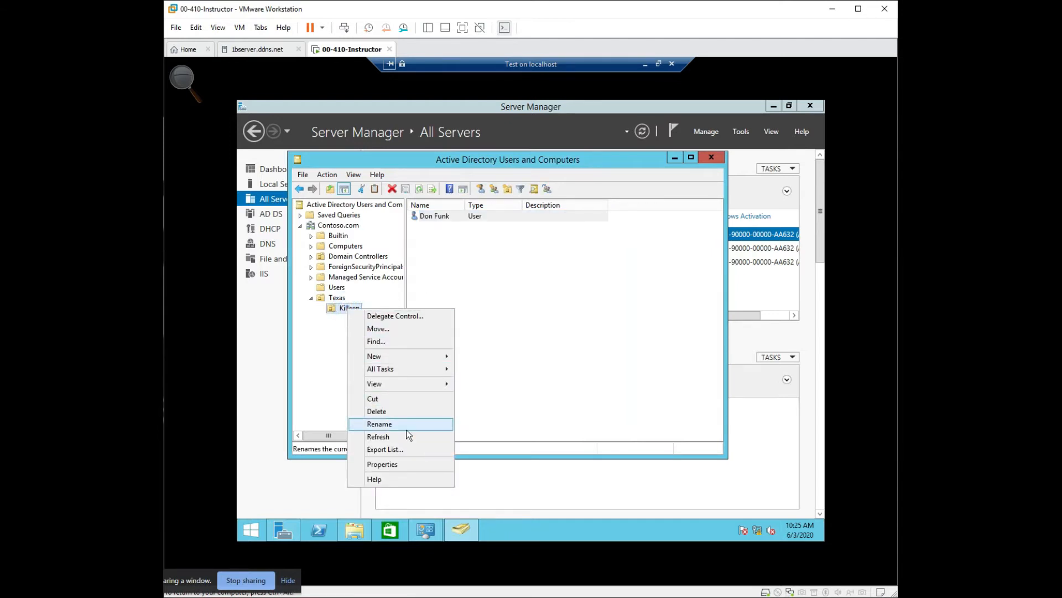
mouse_move(408, 367)
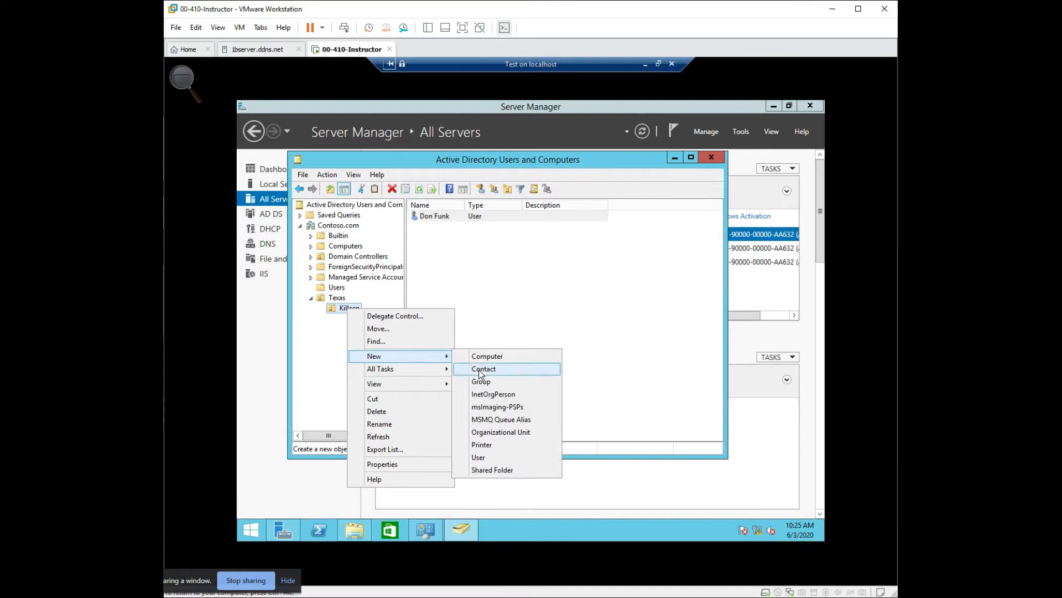
click(505, 432)
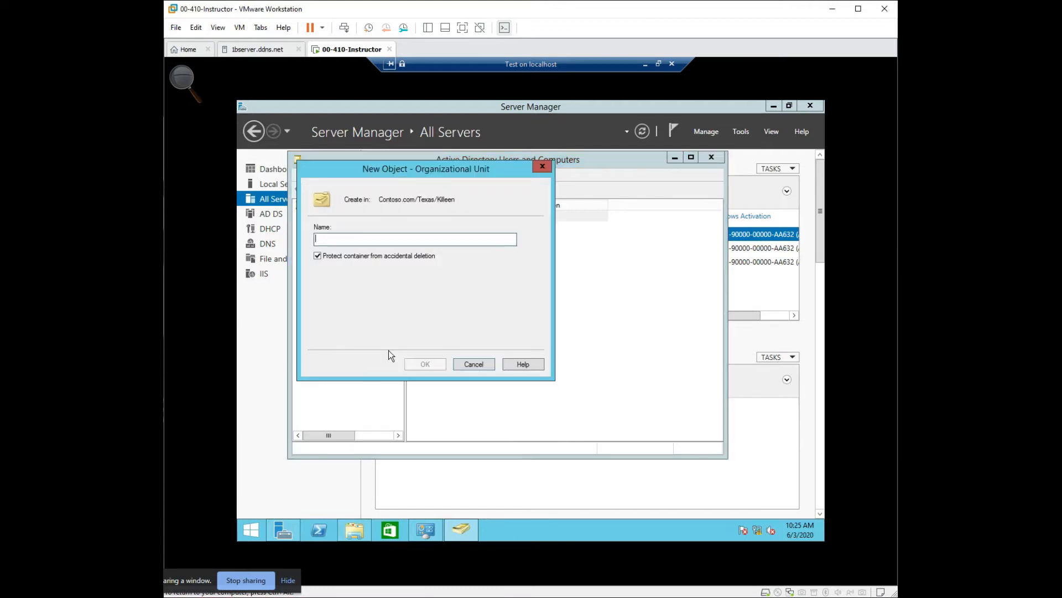
text(Students)
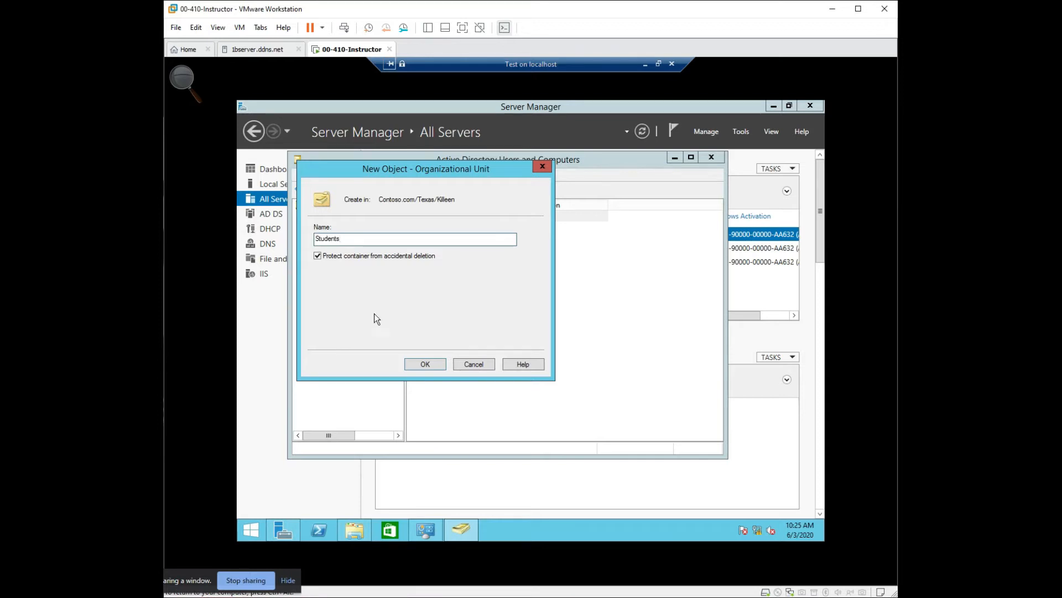
click(436, 363)
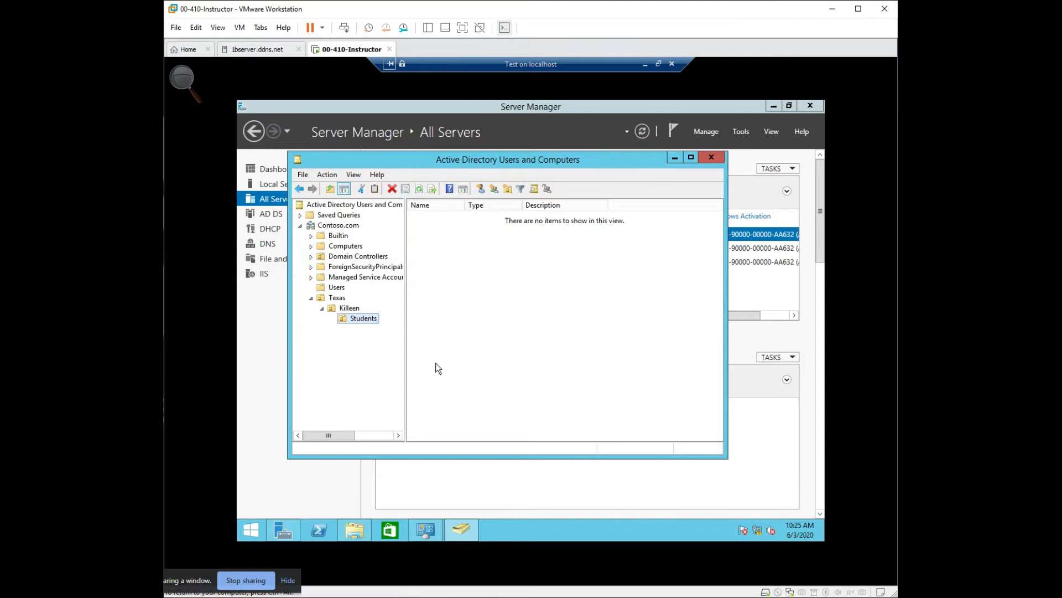
- Try to delete the Students organizational unit from Killeen
right_click(363, 320)
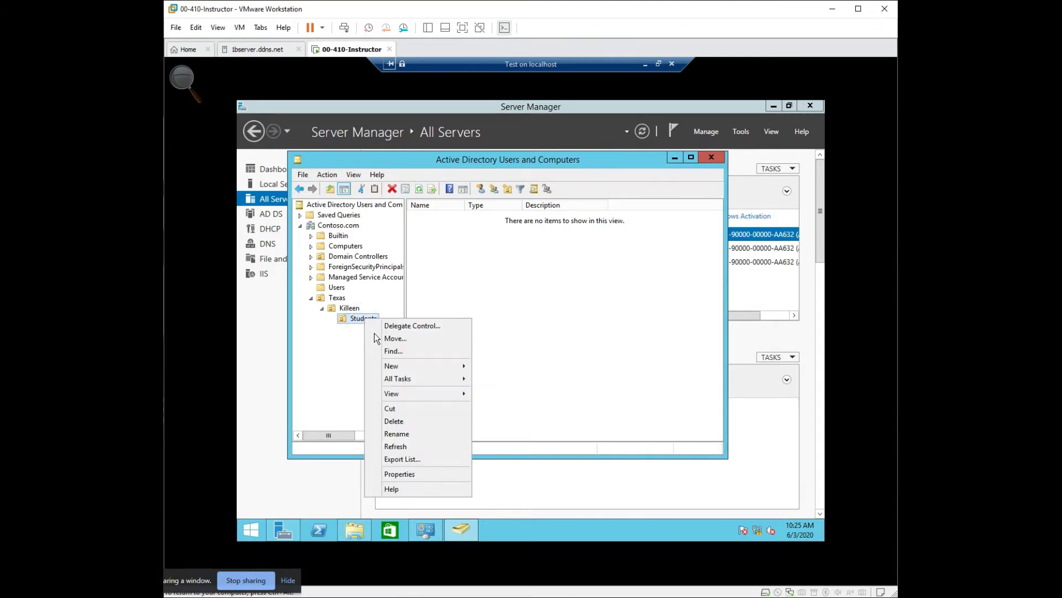
click(410, 422)
click(562, 358)
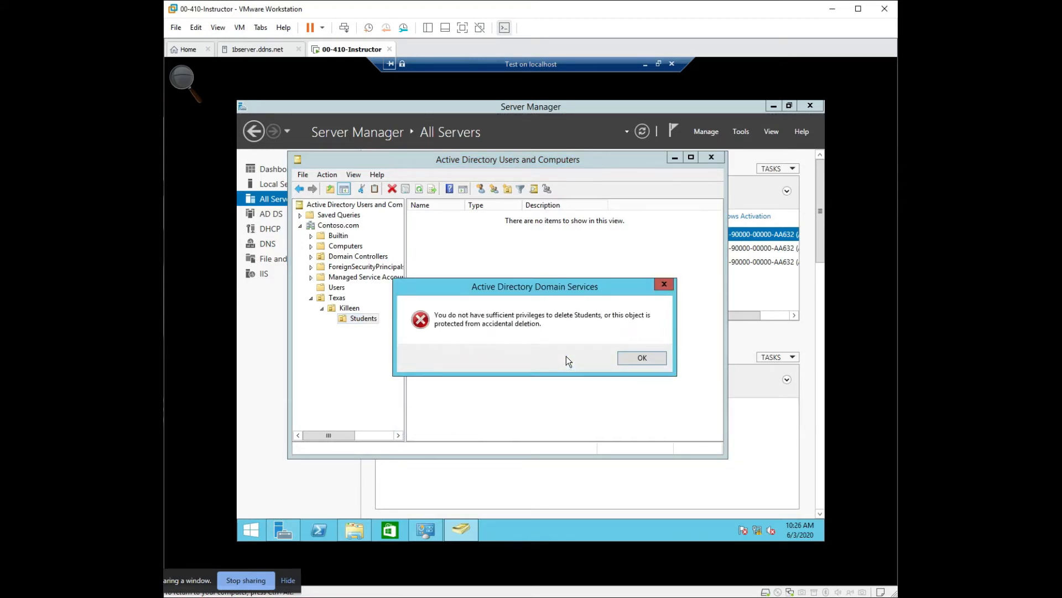
click(651, 361)
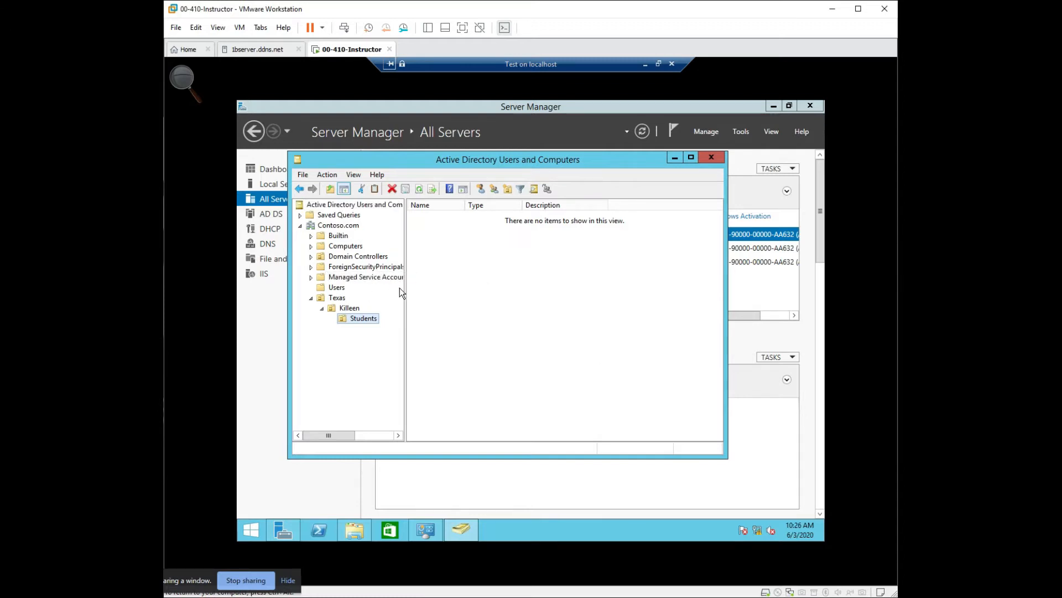
- Review the General, Managed By and COM+ properties of the Students organizational unit and close them without changes
click(354, 176)
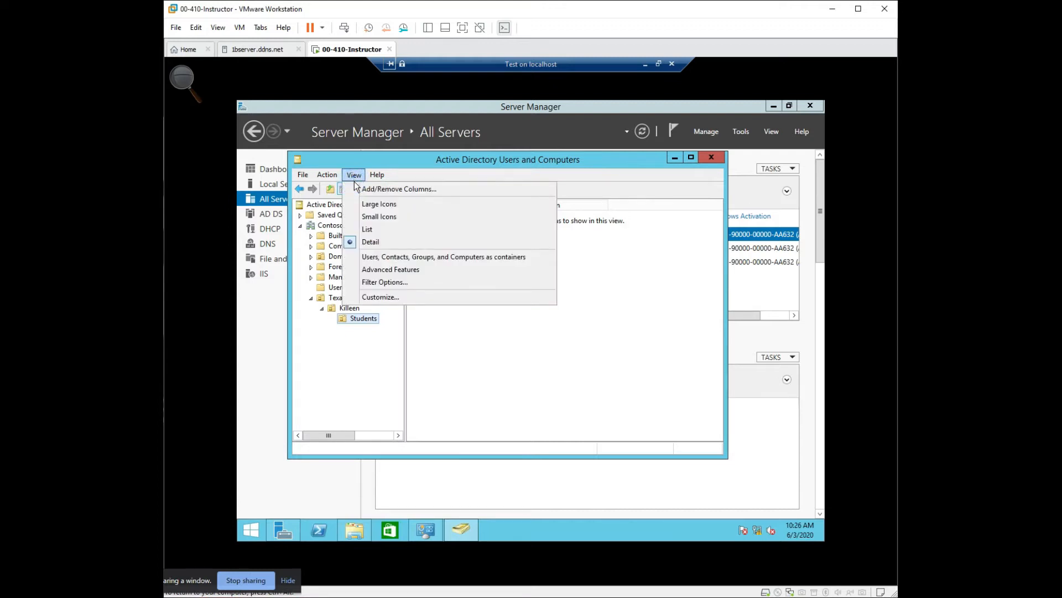
click(390, 271)
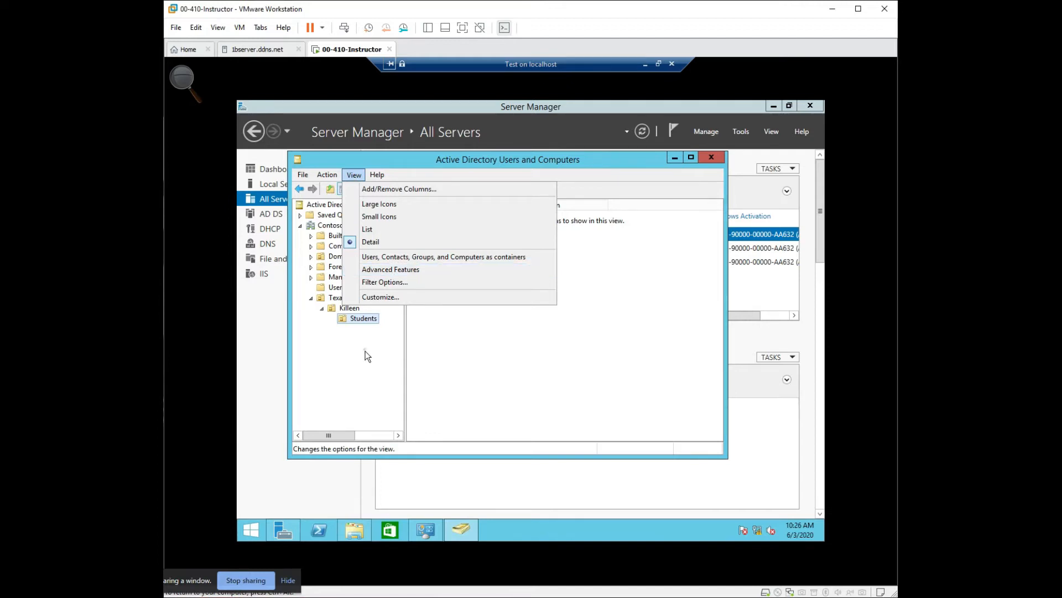
right_click(367, 319)
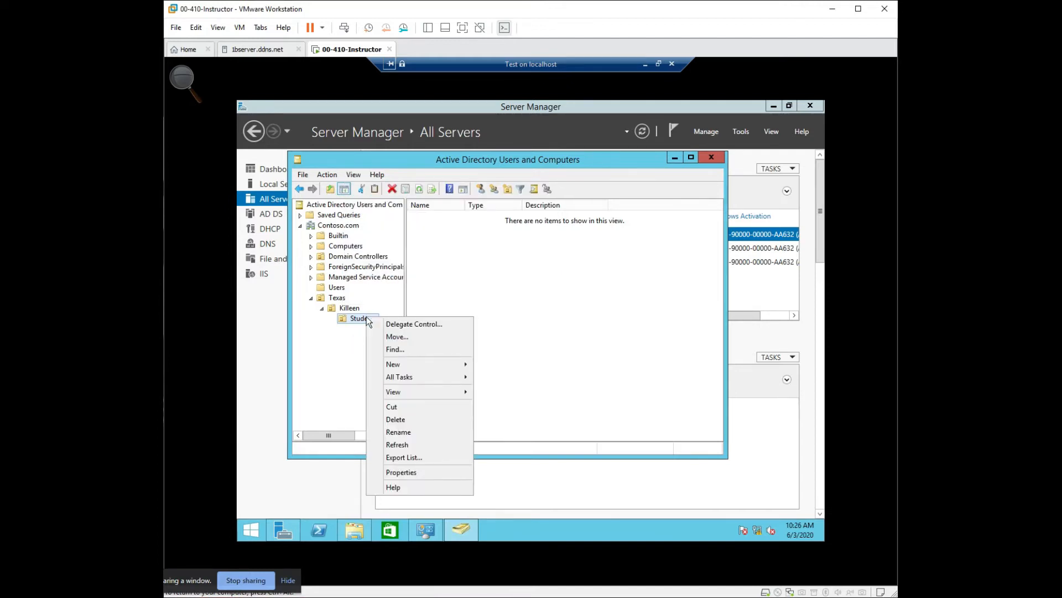
click(413, 473)
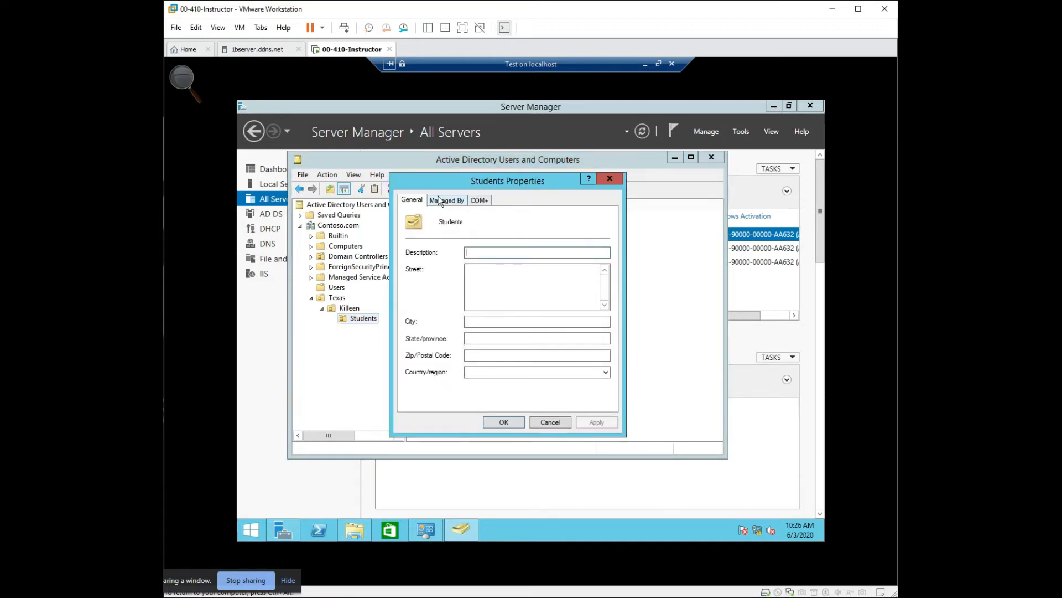
click(475, 252)
click(446, 200)
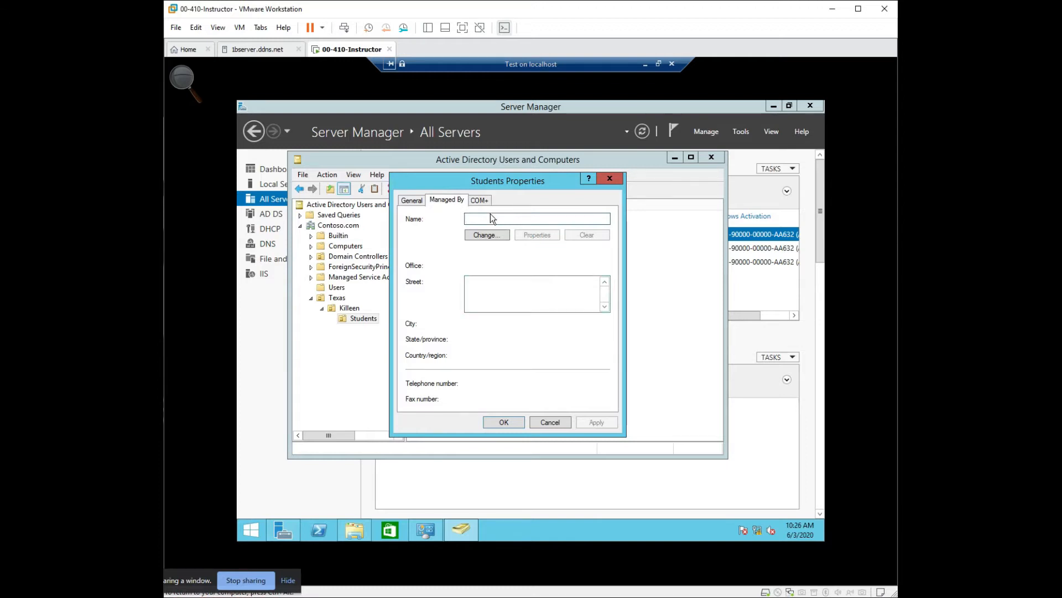
click(480, 201)
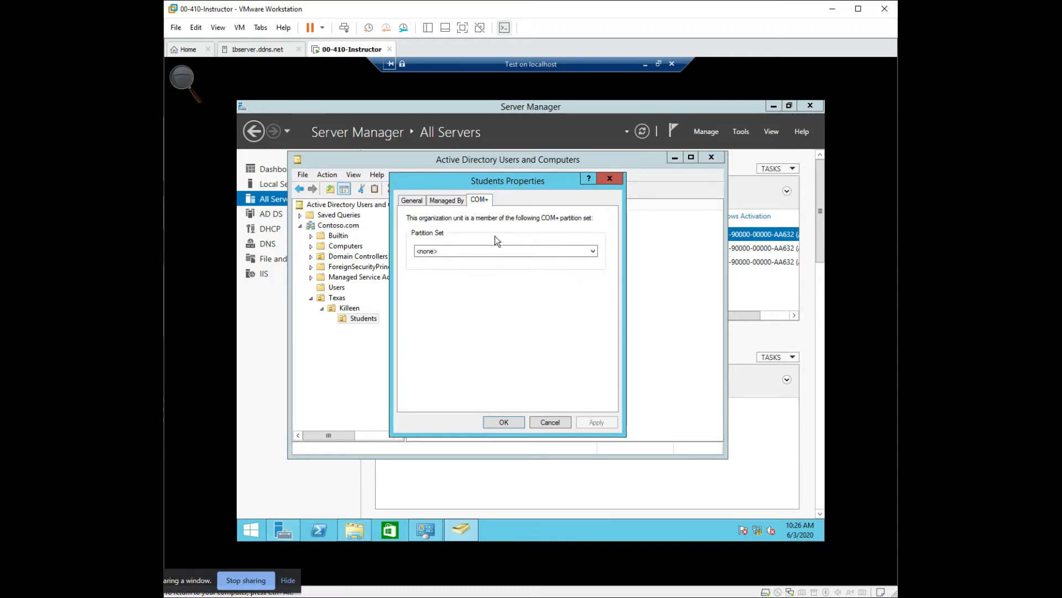
click(506, 251)
click(507, 251)
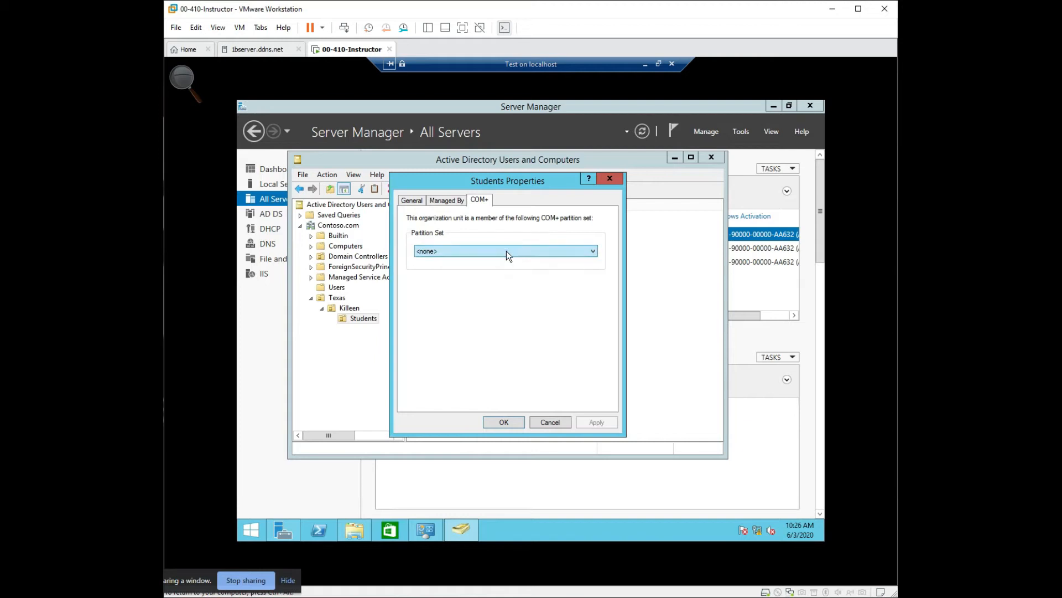
click(613, 181)
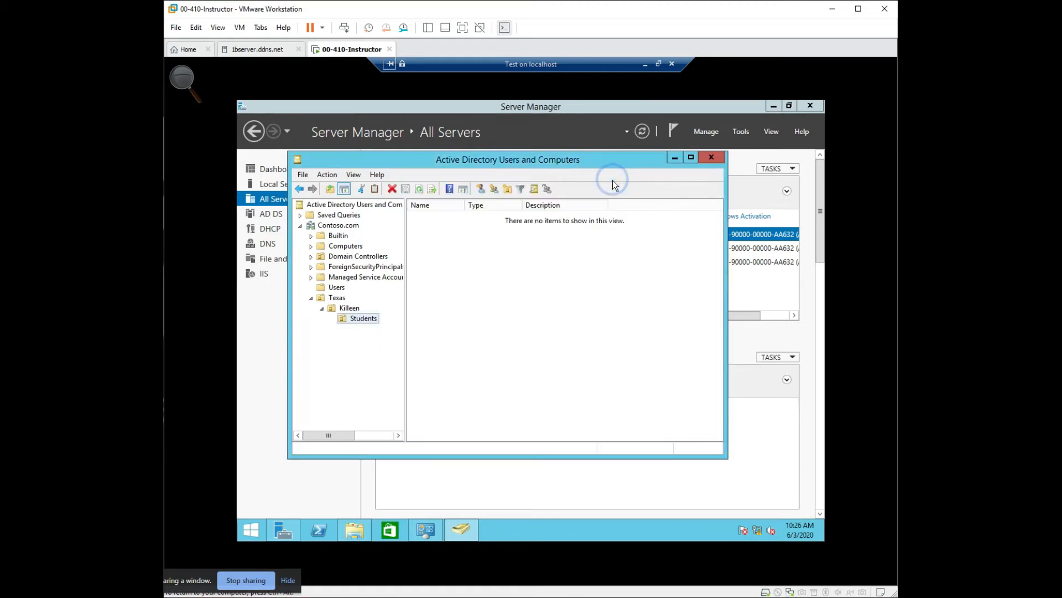
- Enable Advanced Features for the console and expand Texas and Killeen down to the Students organizational unit
click(358, 175)
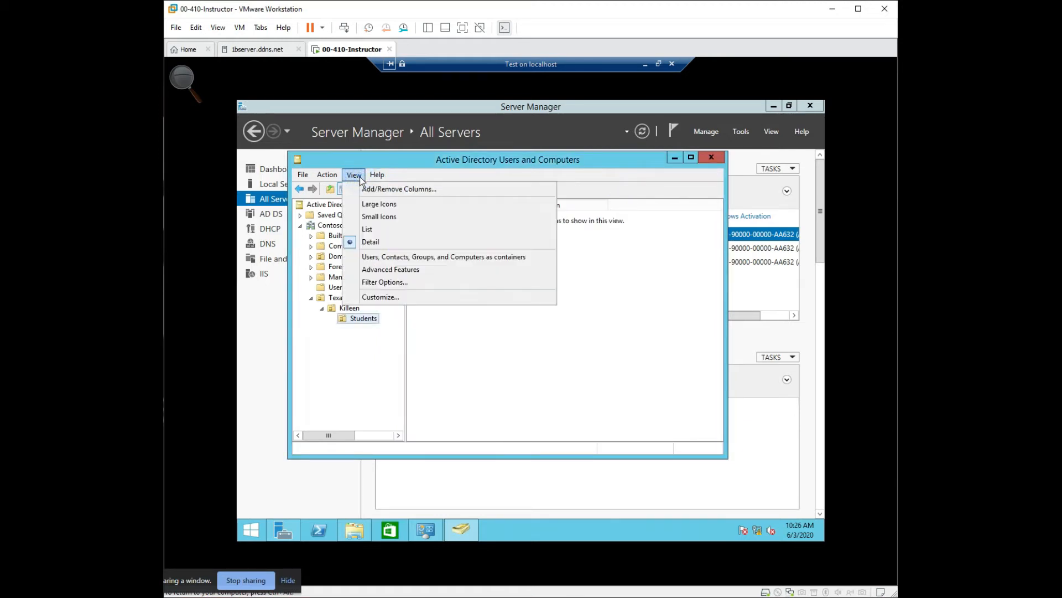
click(389, 273)
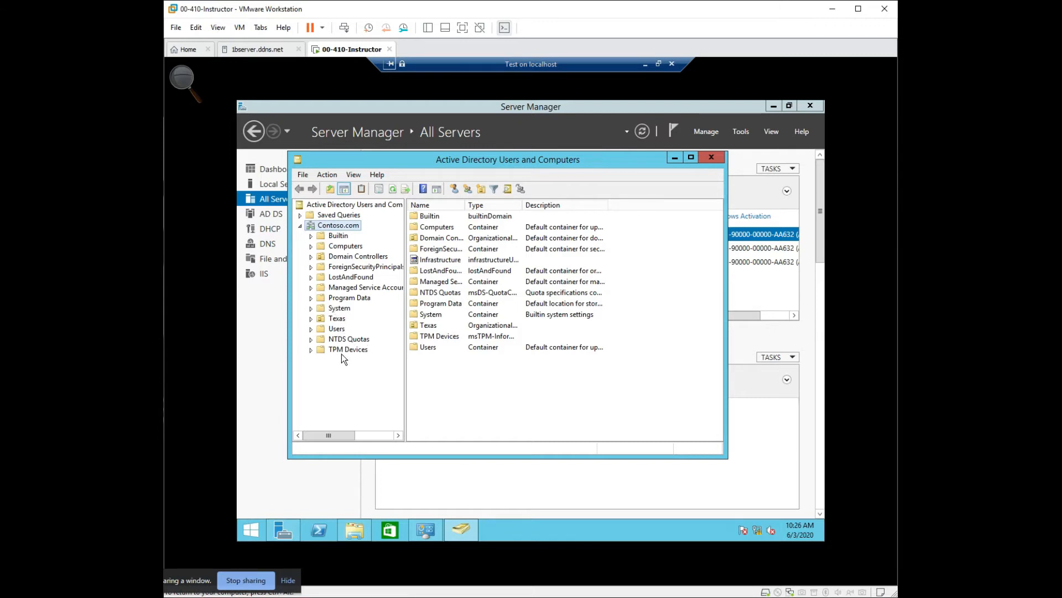
click(311, 350)
click(339, 349)
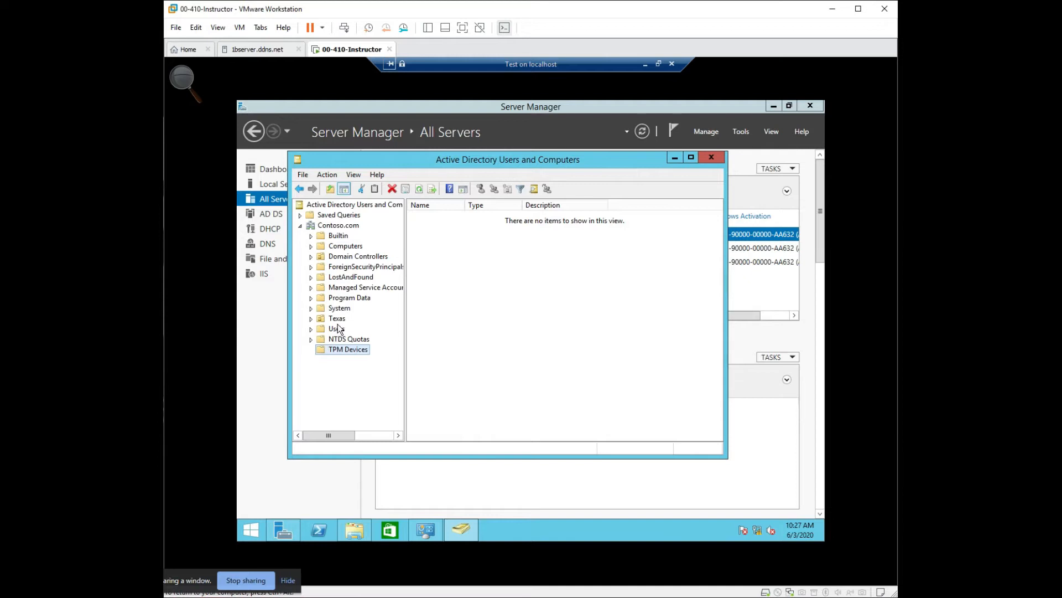
click(313, 320)
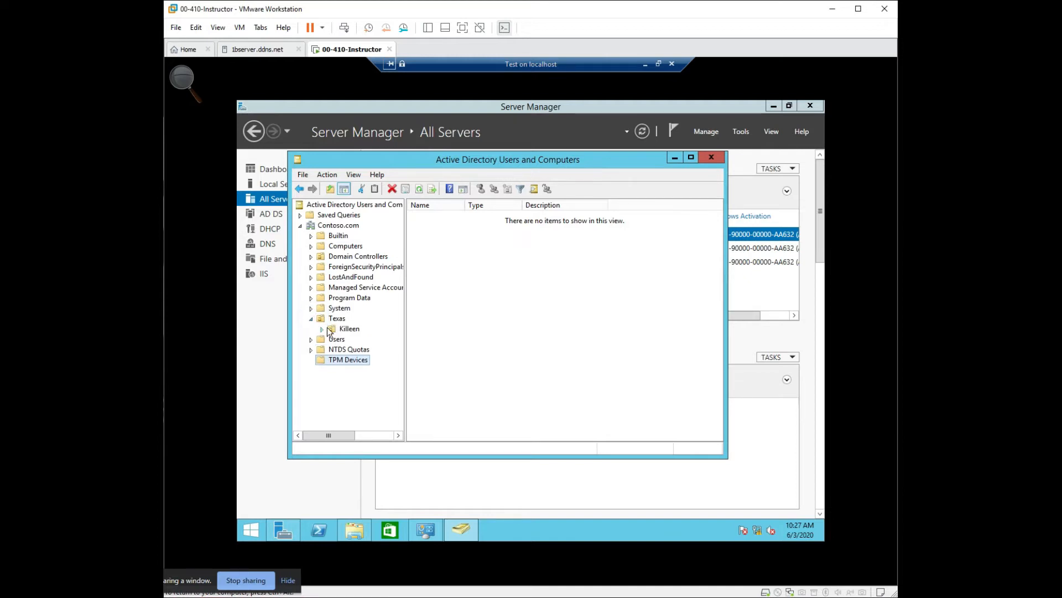
click(326, 329)
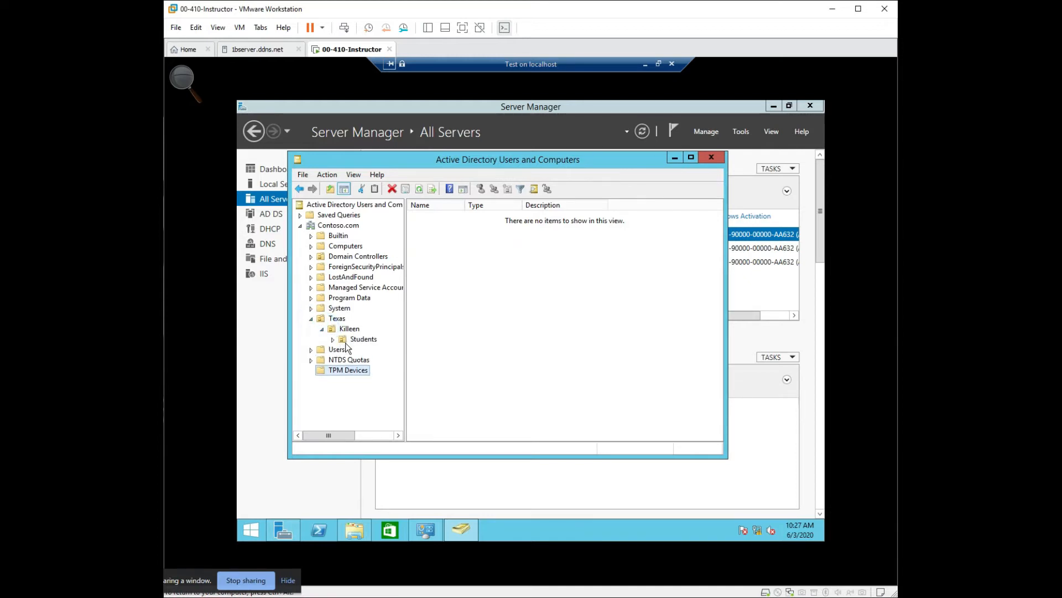
- Turn off protection from accidental deletion in the Students organizational unit's object properties and apply the change
click(342, 341)
right_click(342, 337)
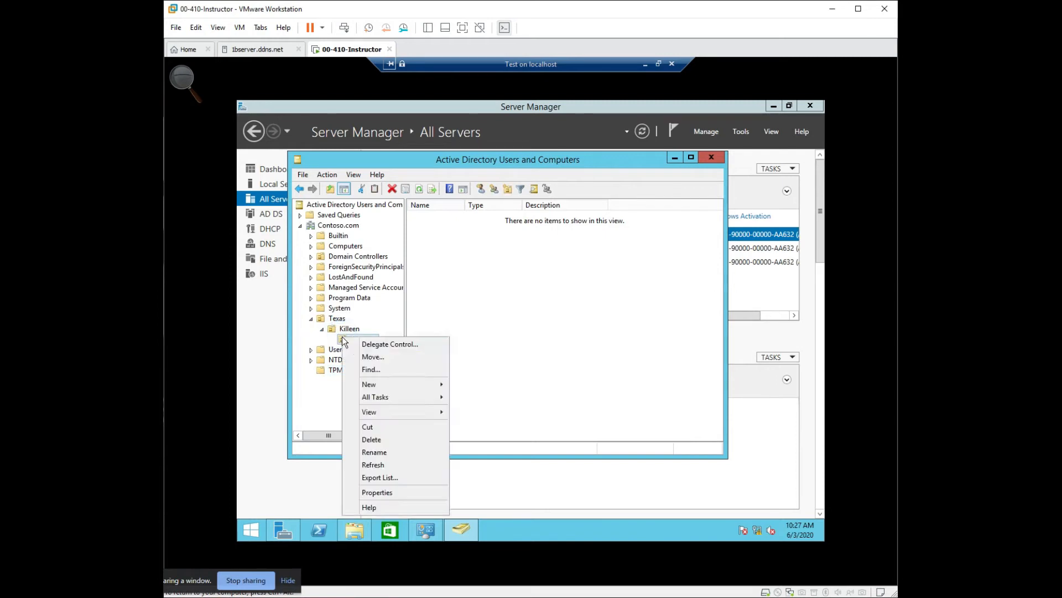
click(407, 493)
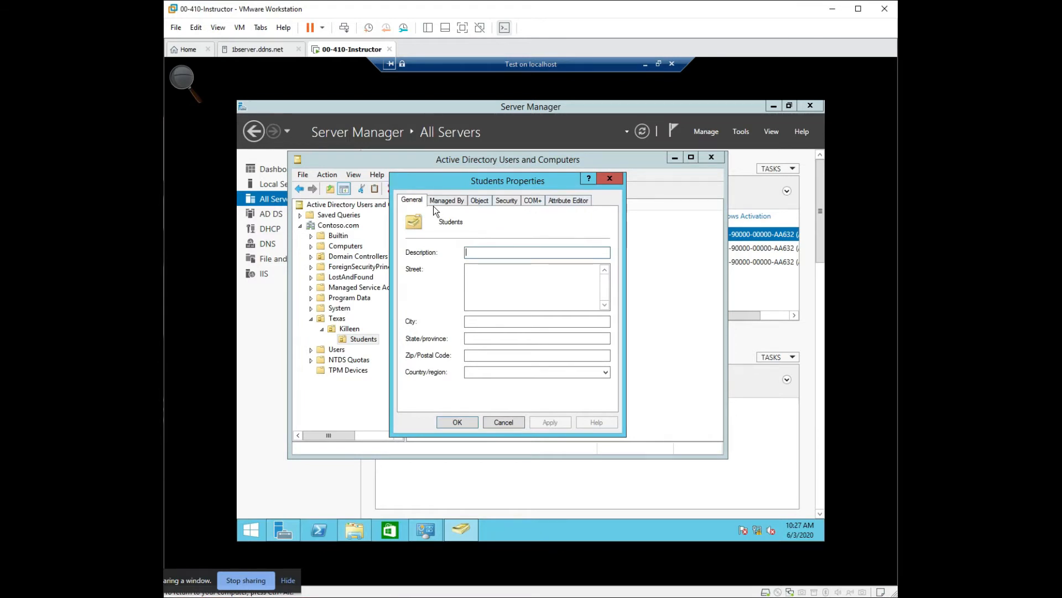
click(446, 200)
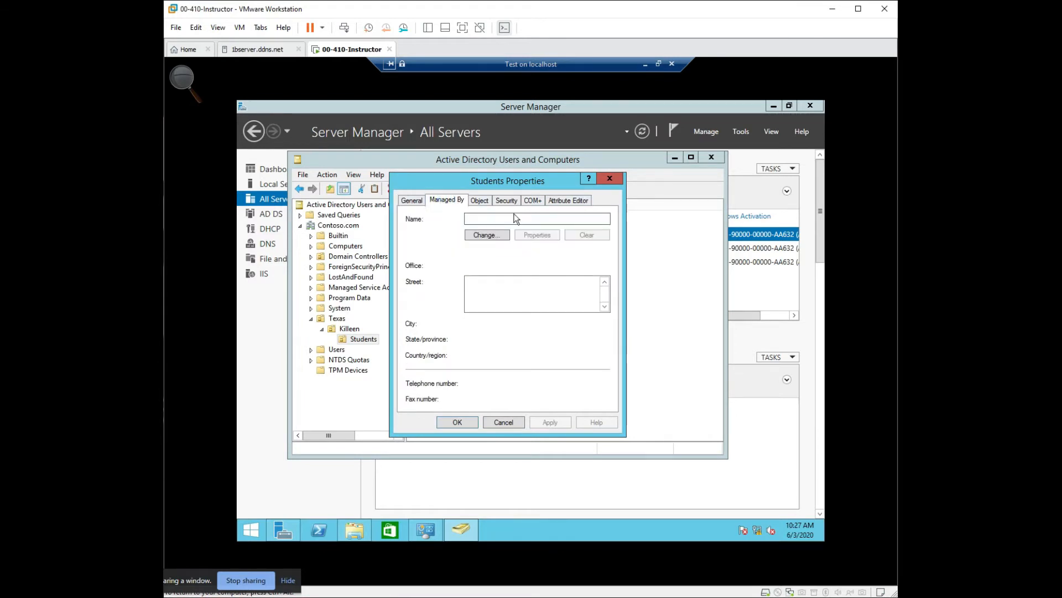
click(533, 201)
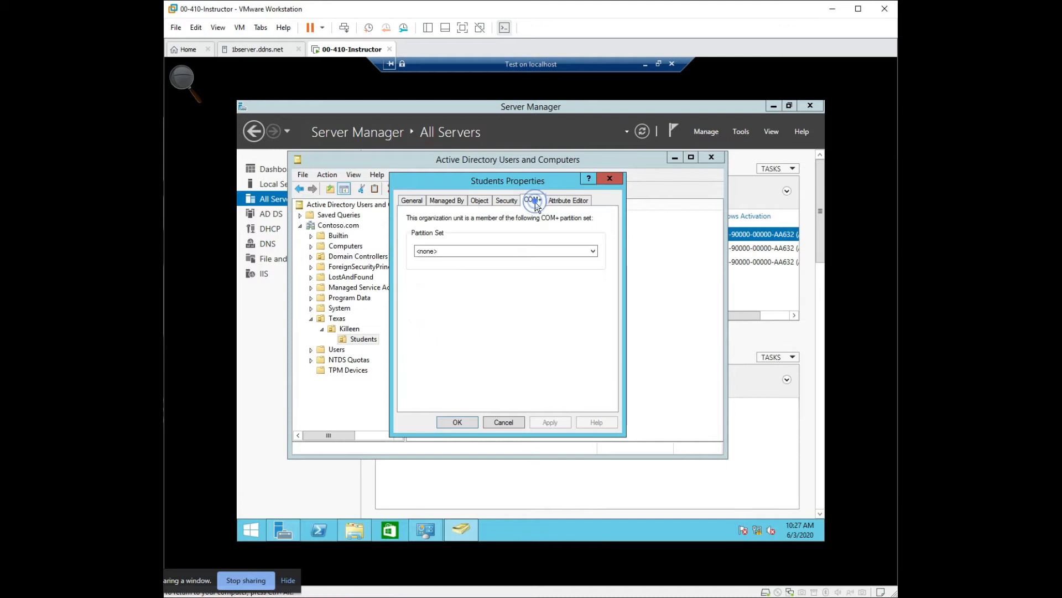
click(478, 202)
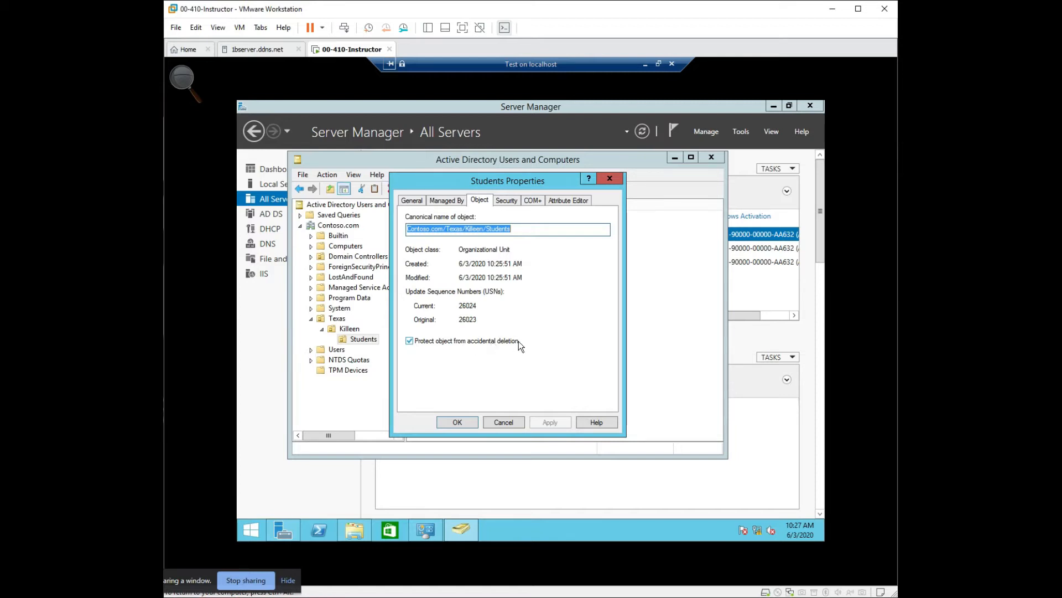
click(409, 340)
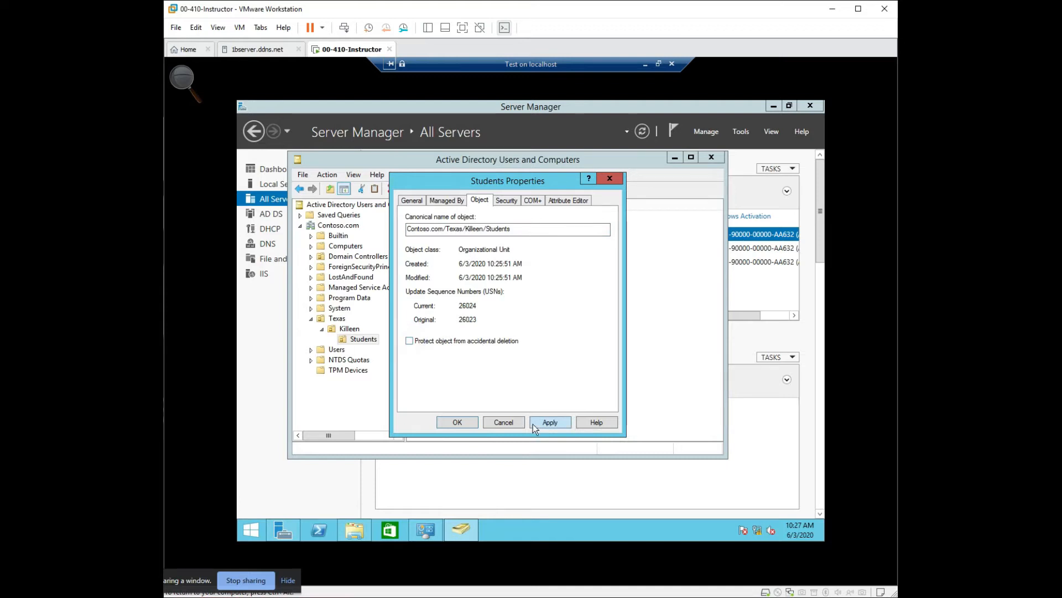
click(551, 421)
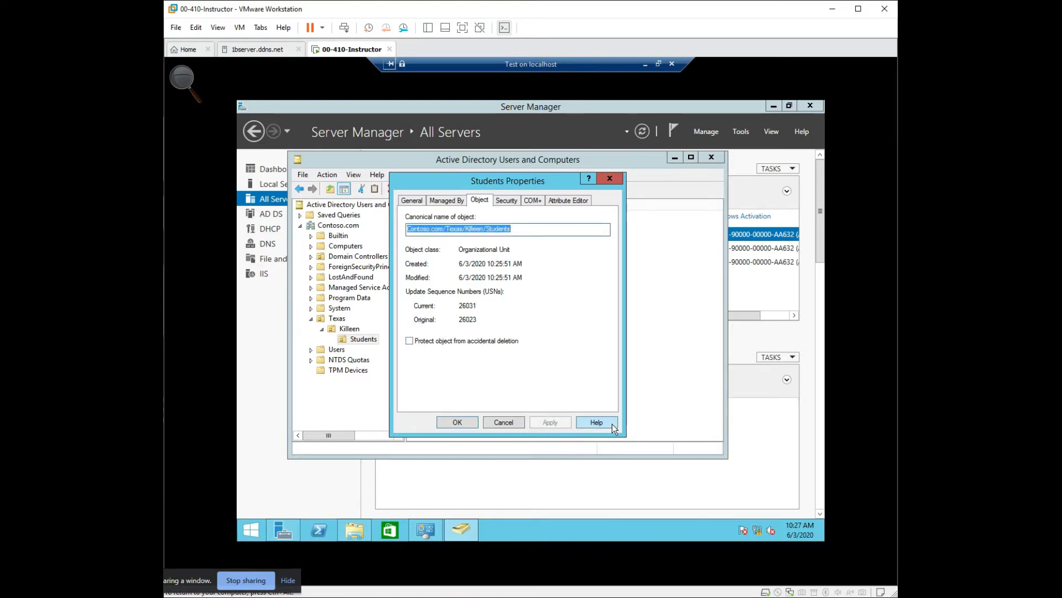
- Review the security permissions, COM+ partition set and attribute list of the Students organizational unit, and close its properties
click(511, 205)
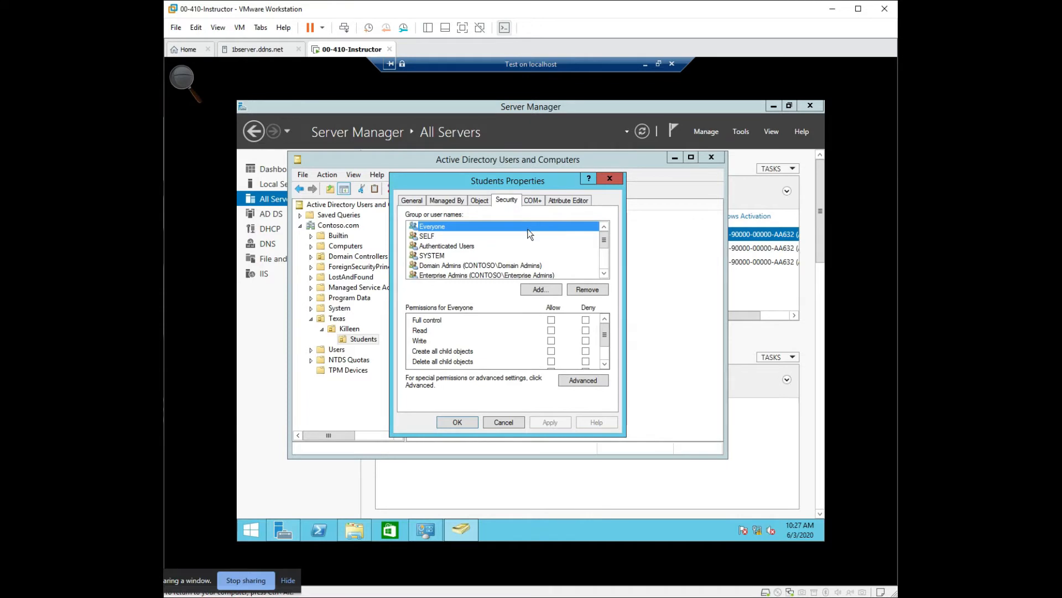
drag(604, 240, 606, 264)
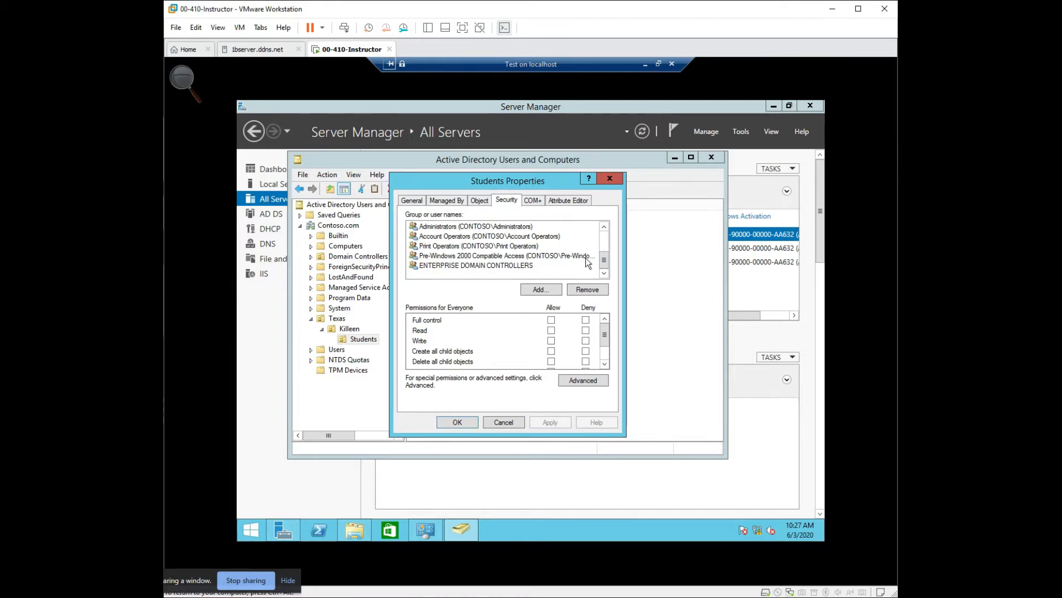
drag(604, 261, 604, 235)
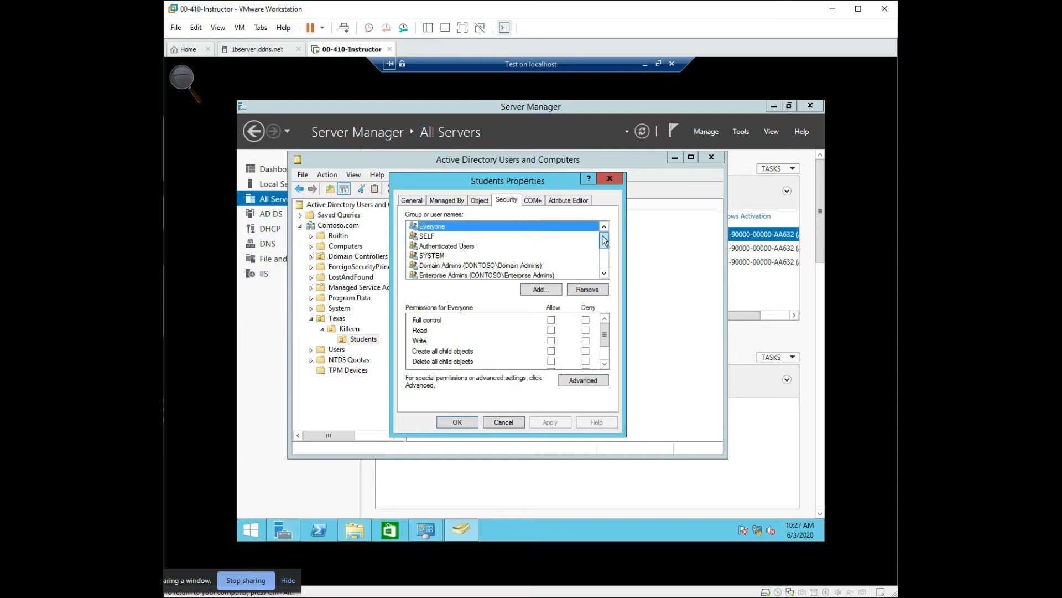
click(526, 201)
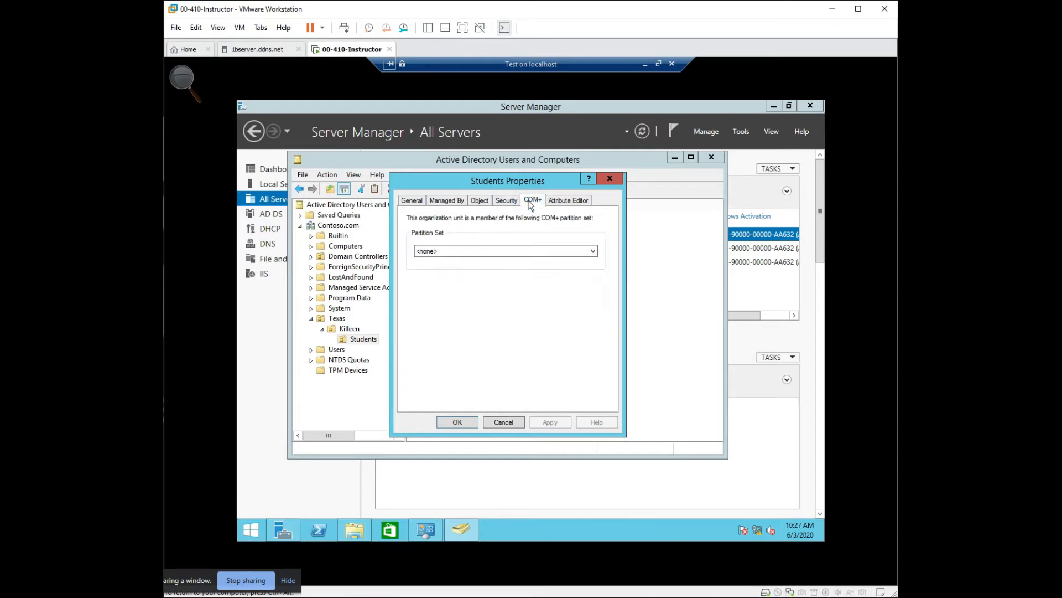
click(563, 202)
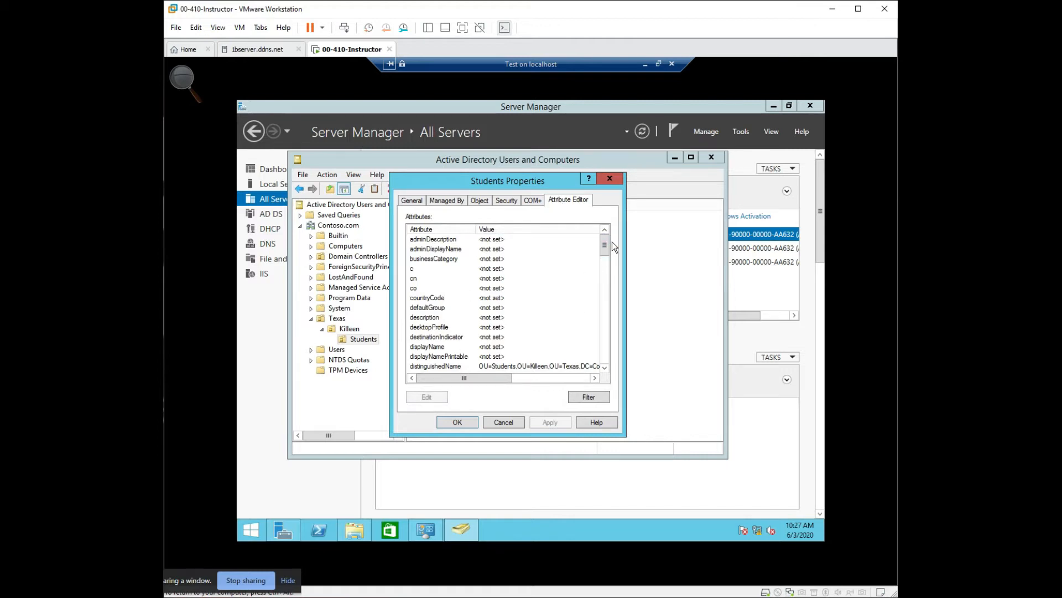
drag(605, 248, 612, 361)
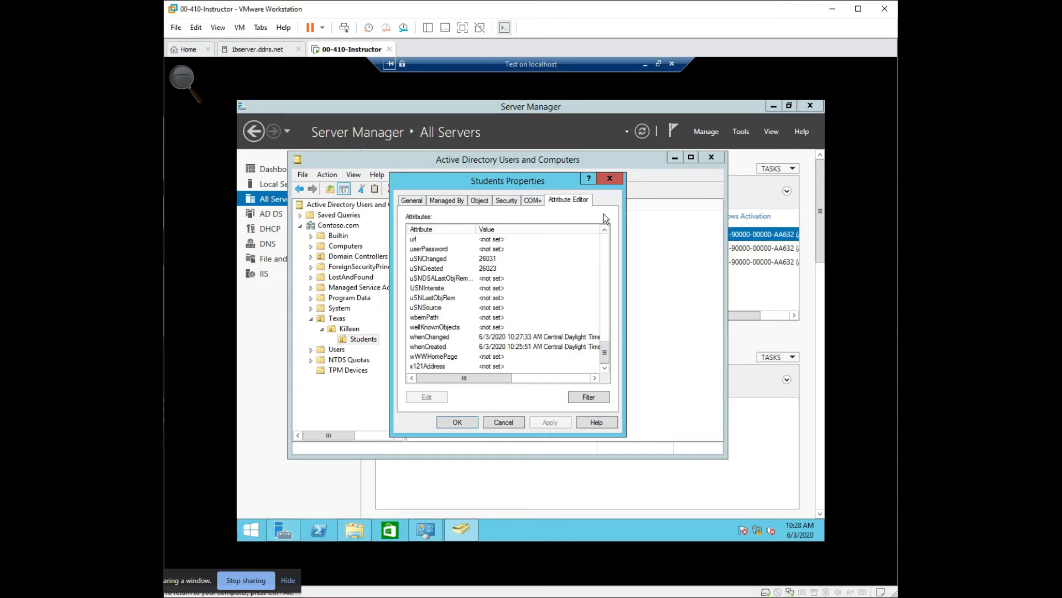
click(612, 181)
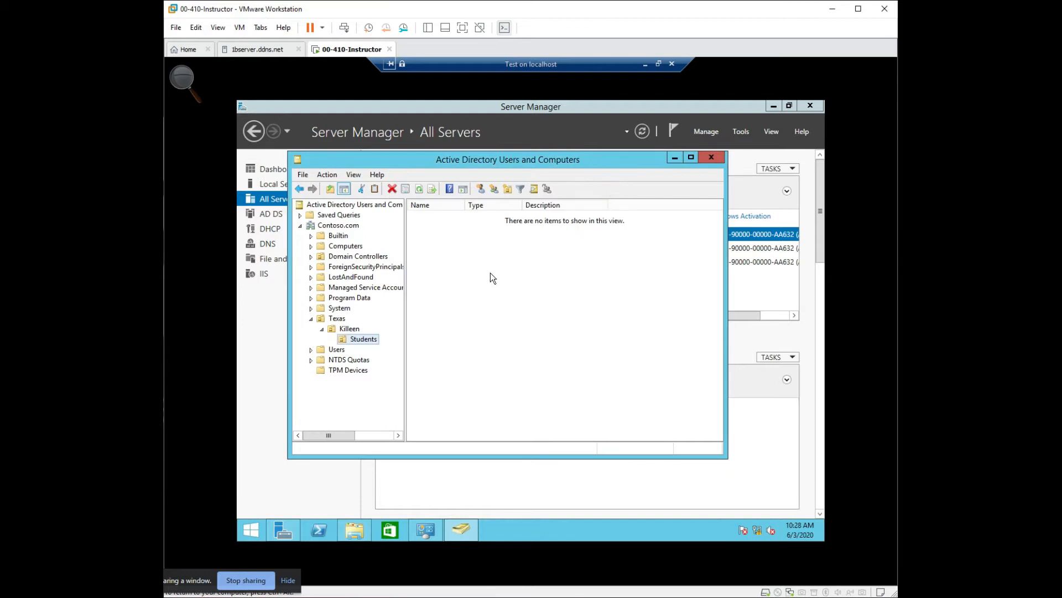
- Delete the Students organizational unit from Killeen and confirm the deletion
right_click(374, 341)
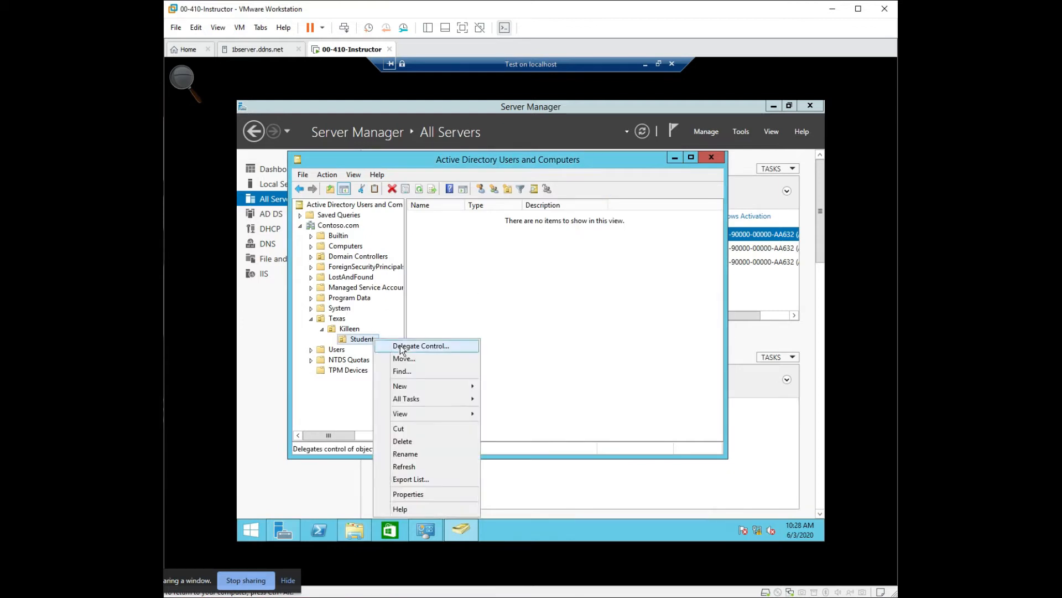
click(436, 442)
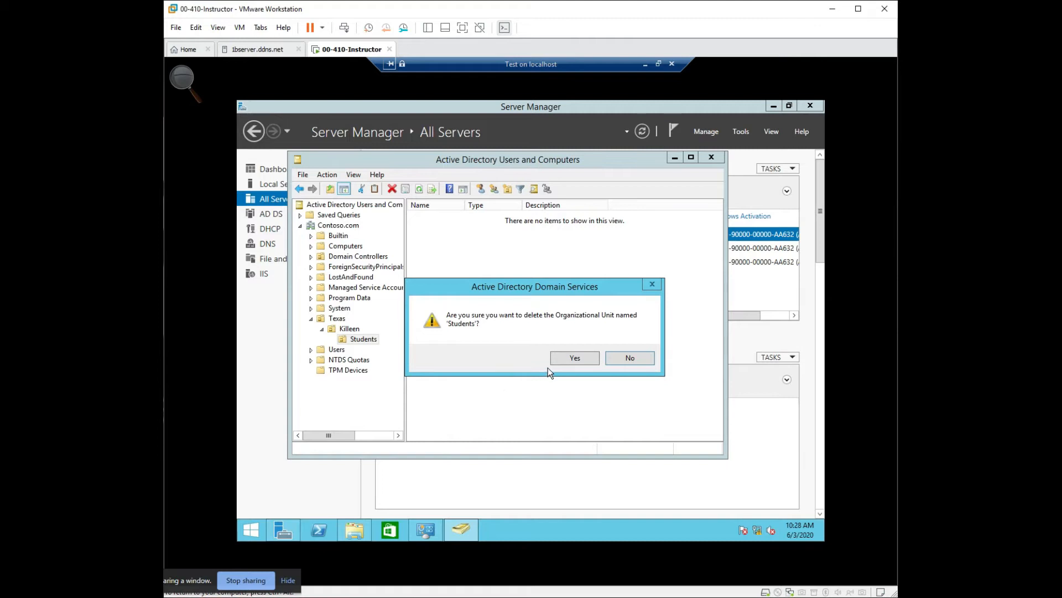
click(582, 356)
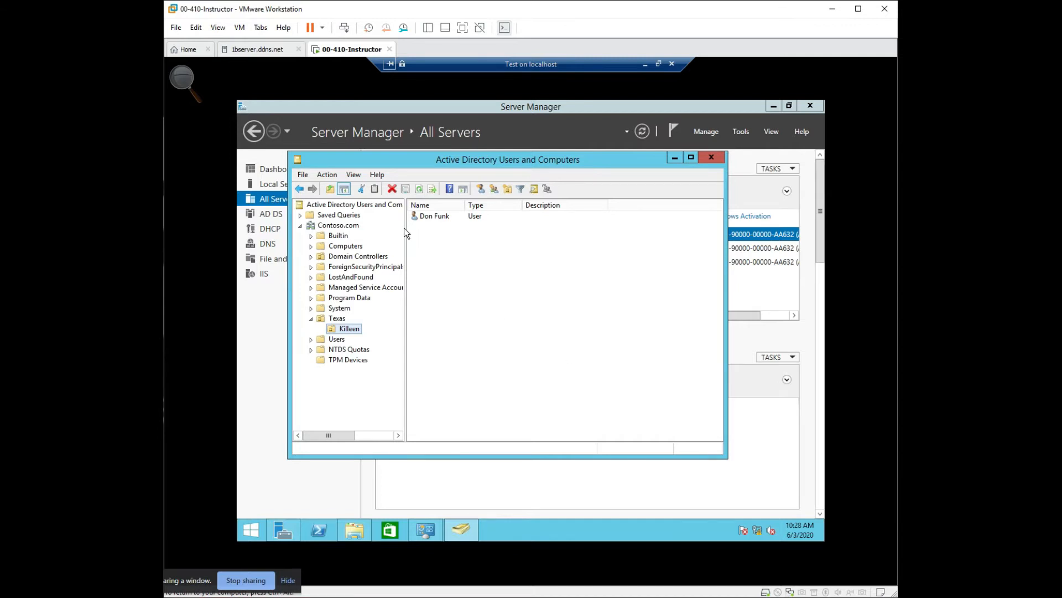
click(327, 175)
click(459, 251)
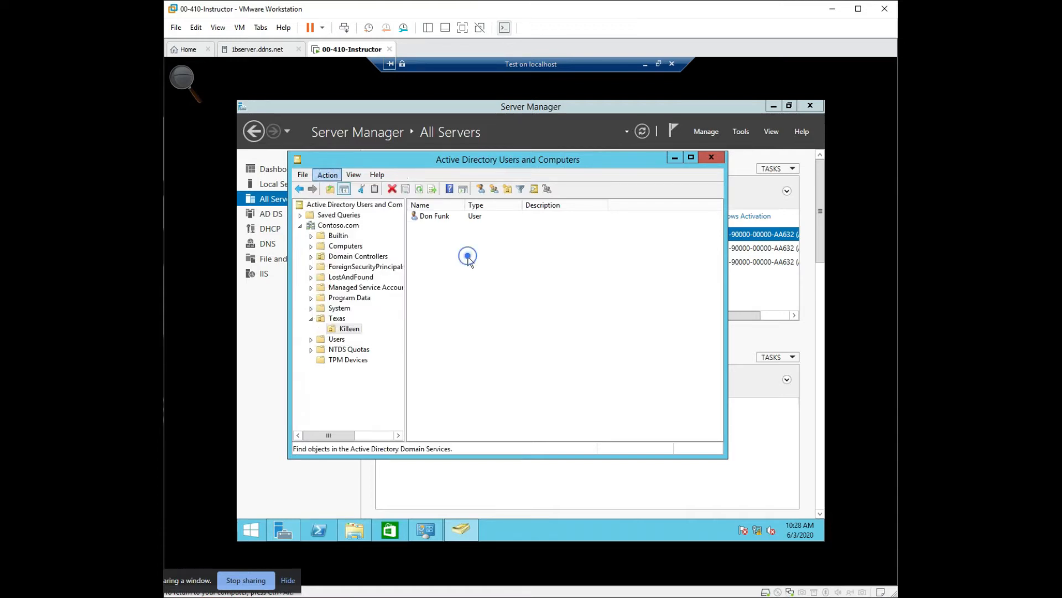
right_click(354, 205)
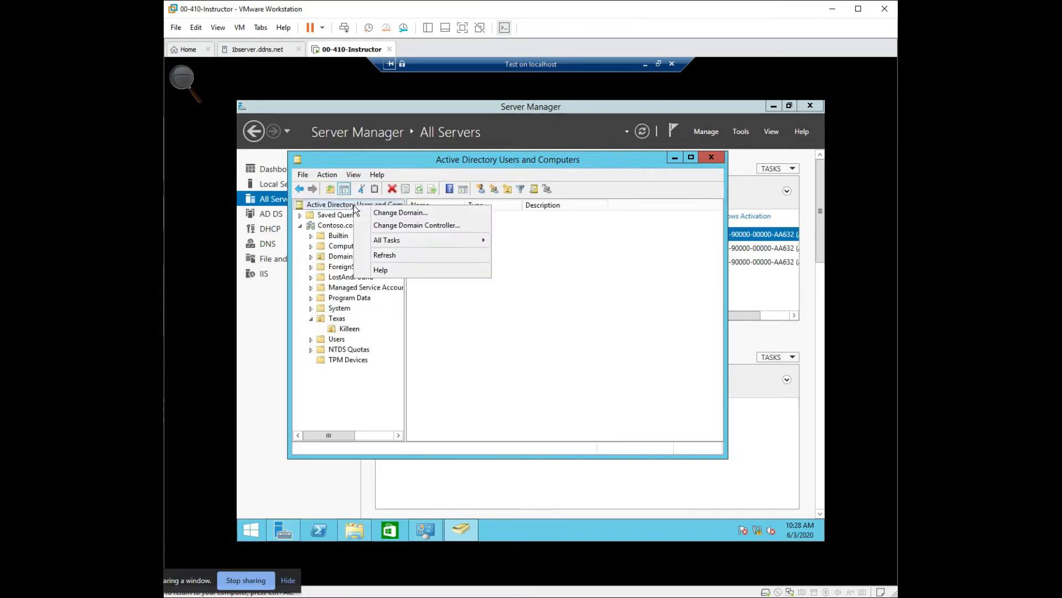
mouse_move(427, 241)
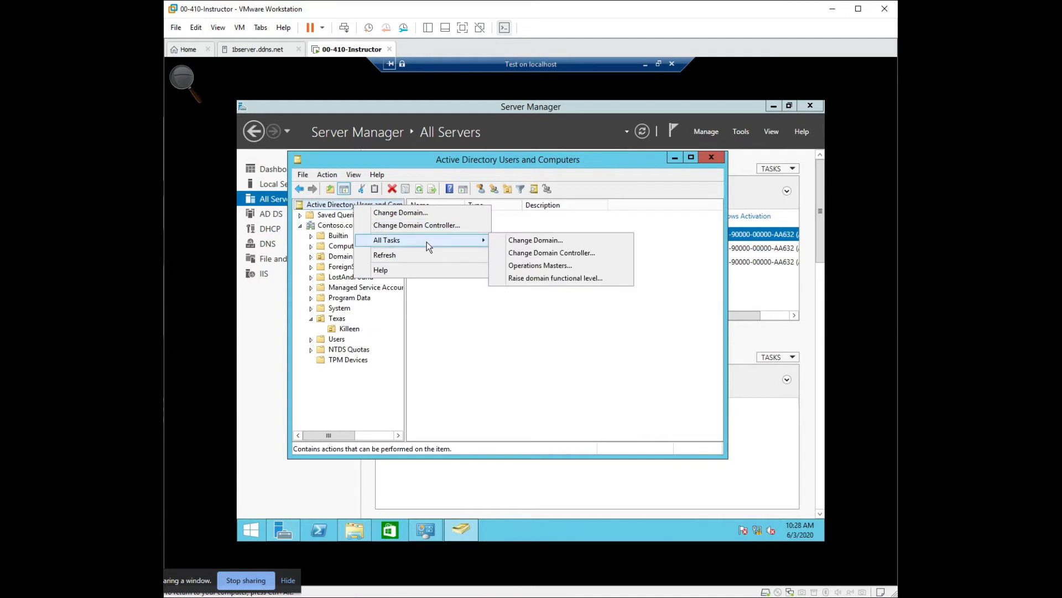
click(518, 365)
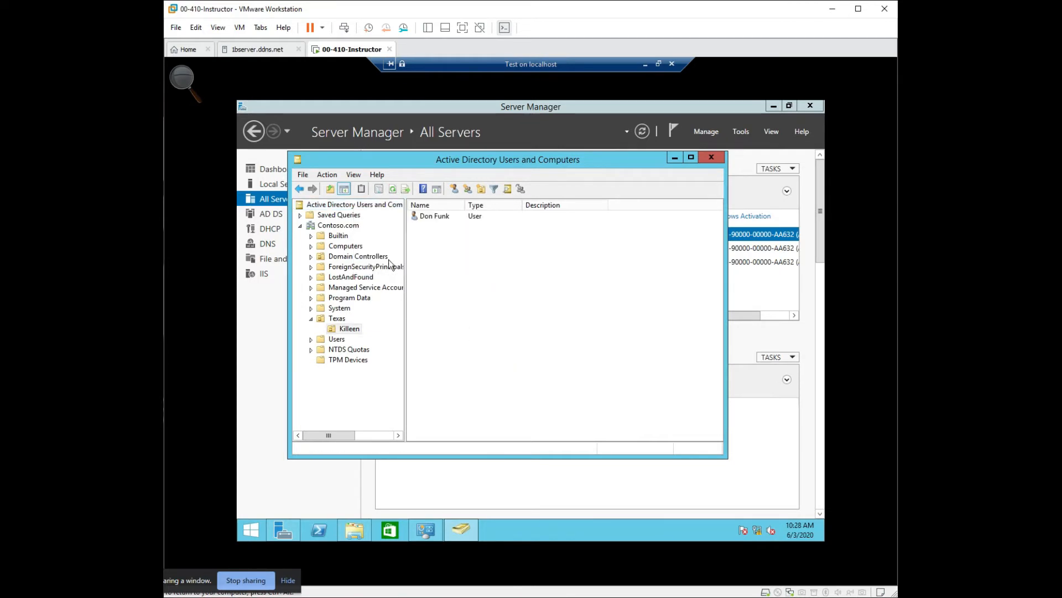
- Refresh the Contoso.com domain and check the view options available at the console root
right_click(329, 225)
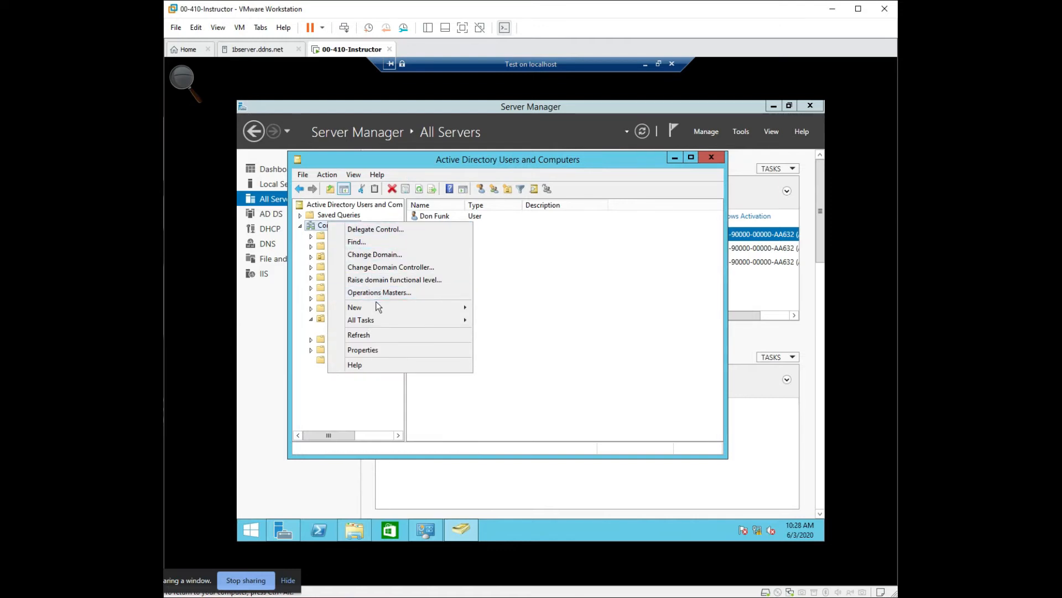
mouse_move(376, 307)
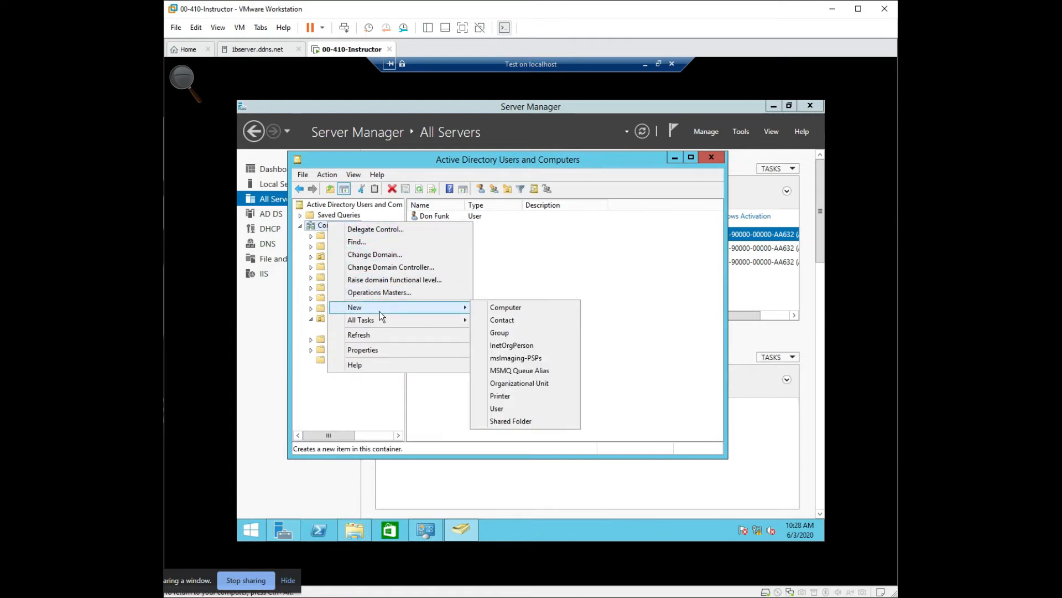
mouse_move(385, 325)
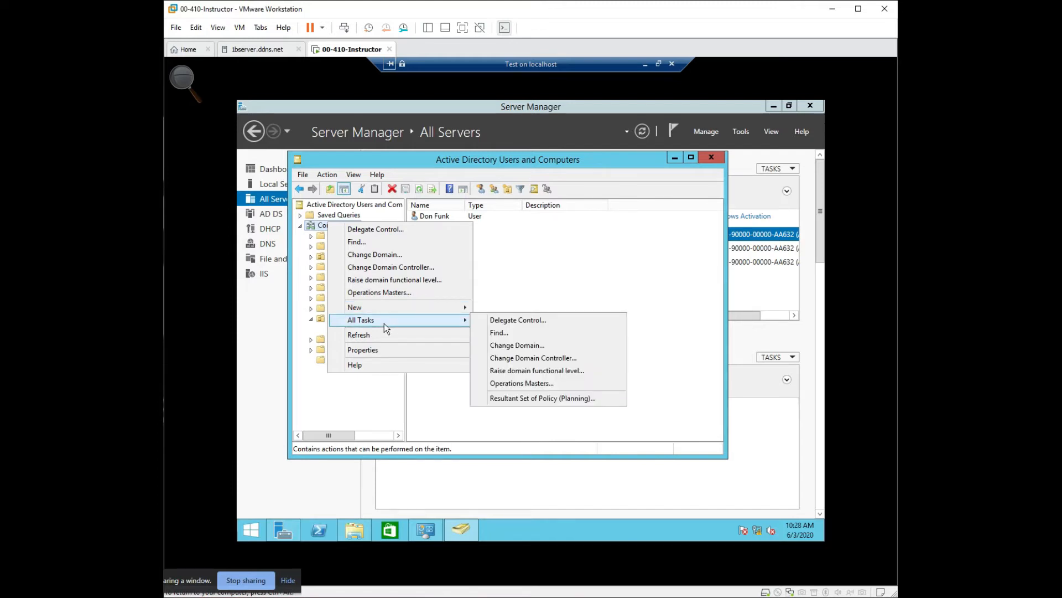
click(382, 334)
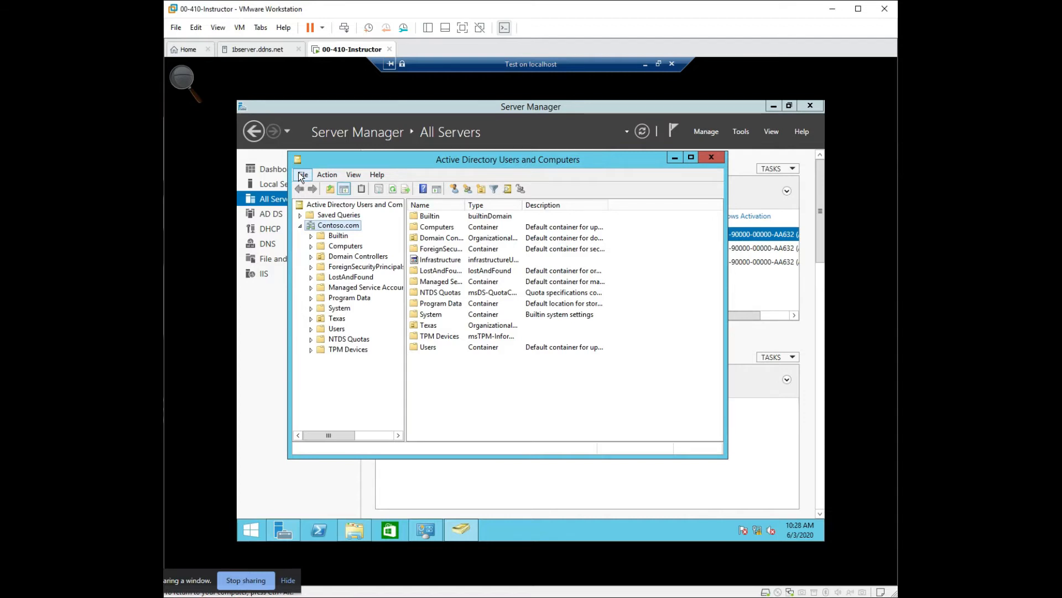
right_click(317, 205)
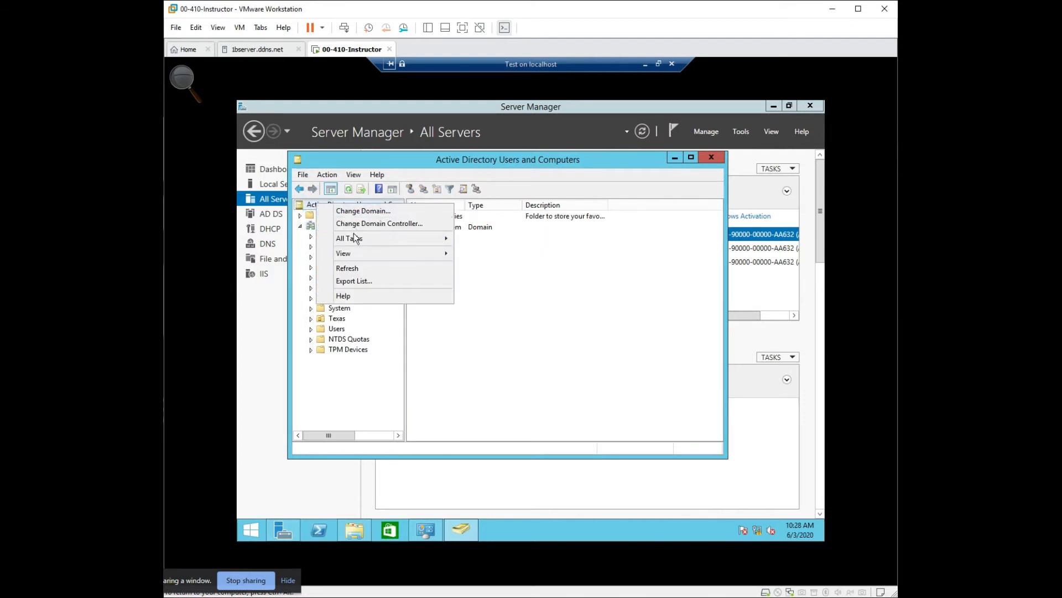
mouse_move(356, 240)
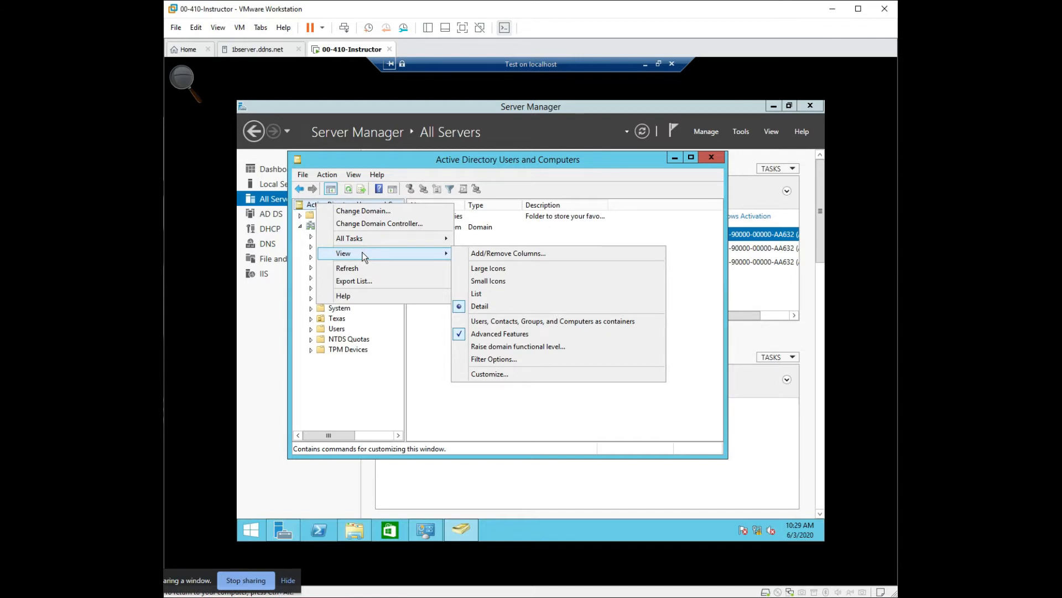
click(367, 362)
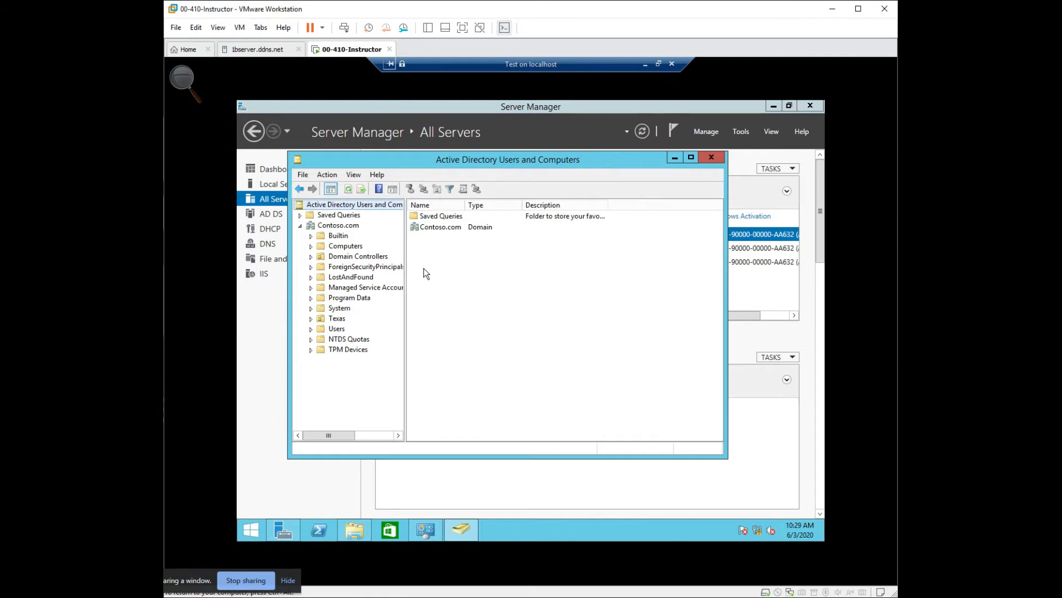
- Look through the Users container and the Texas organizational unit, and open Killeen to see its contents
click(336, 328)
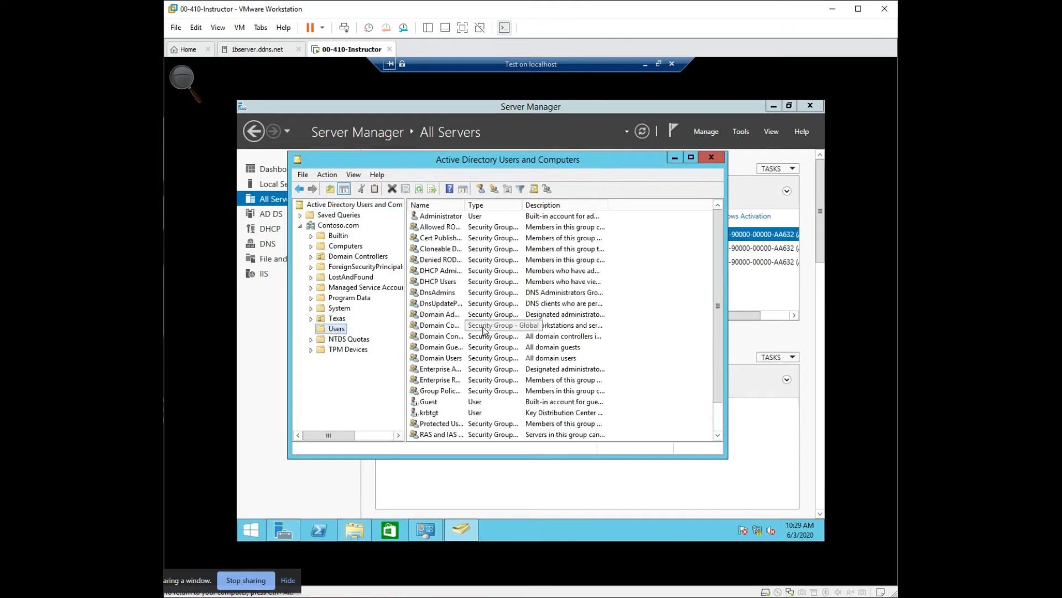
click(335, 319)
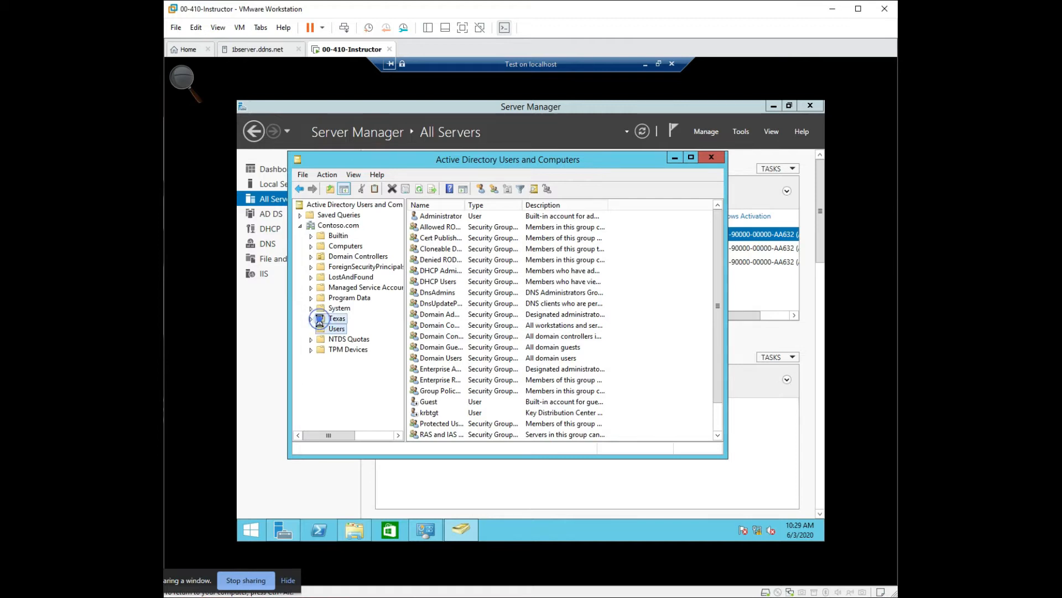
click(416, 217)
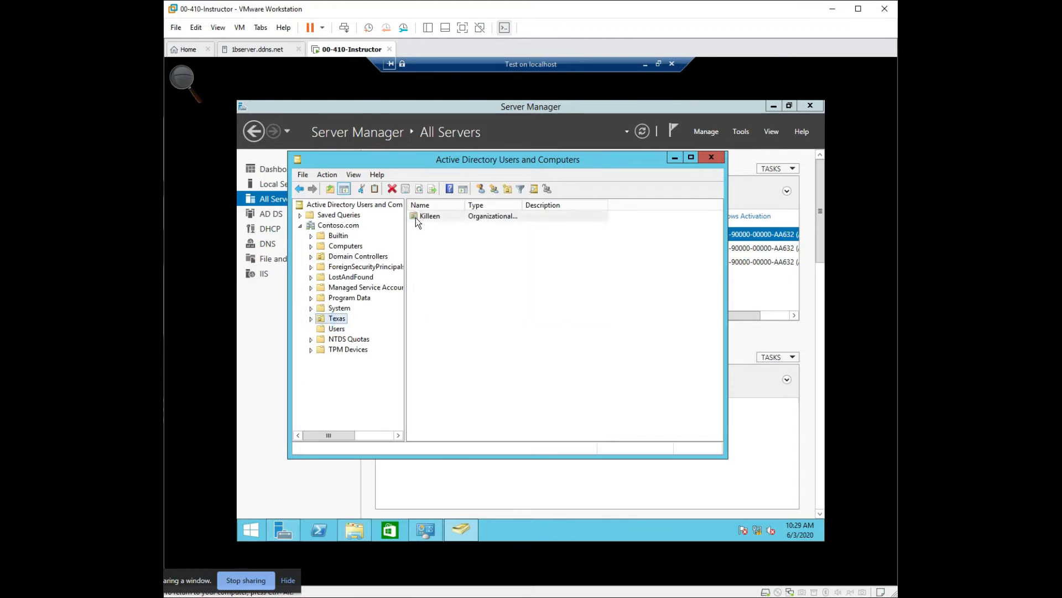
double_click(416, 219)
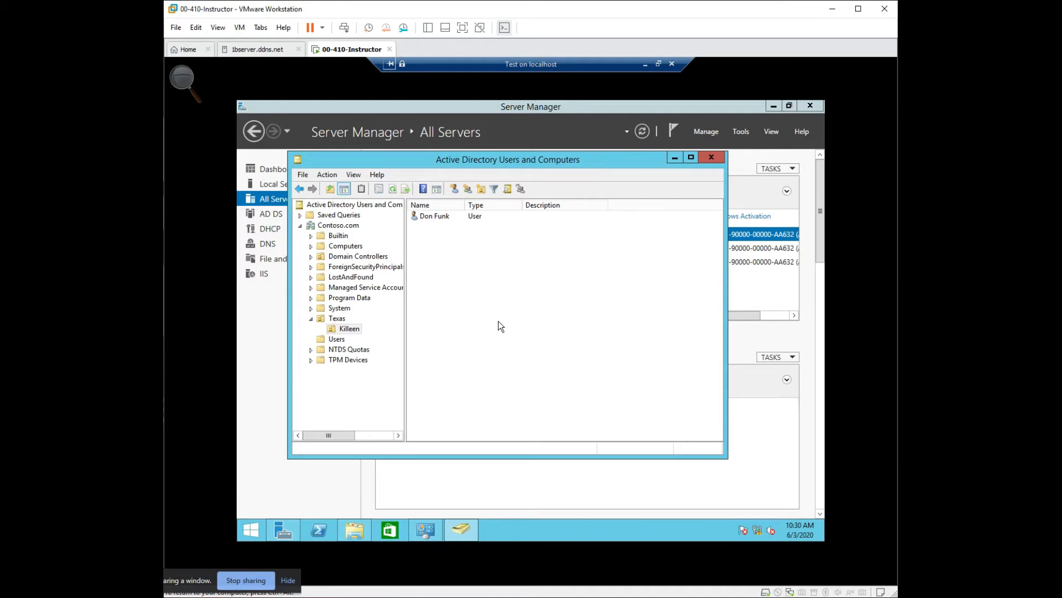
- Create an organizational unit named Accounting inside Killeen, protected from accidental deletion
click(340, 329)
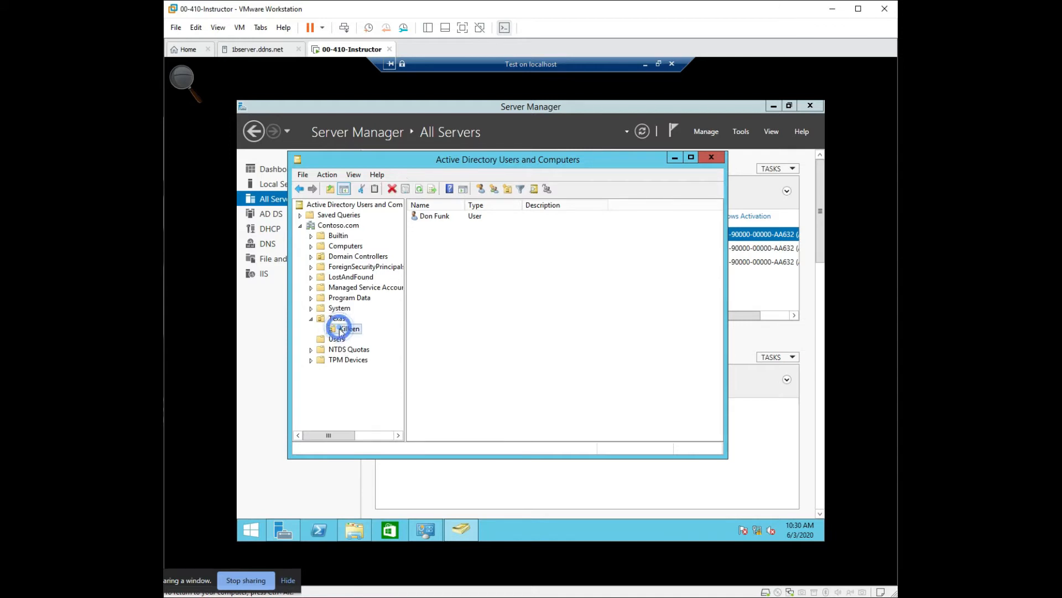
right_click(470, 308)
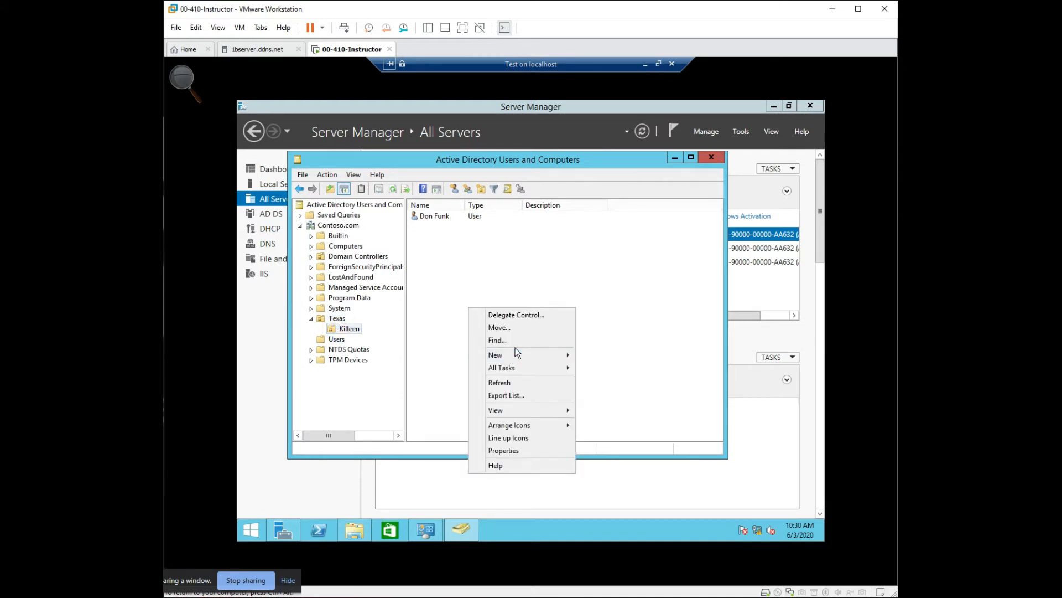
mouse_move(532, 354)
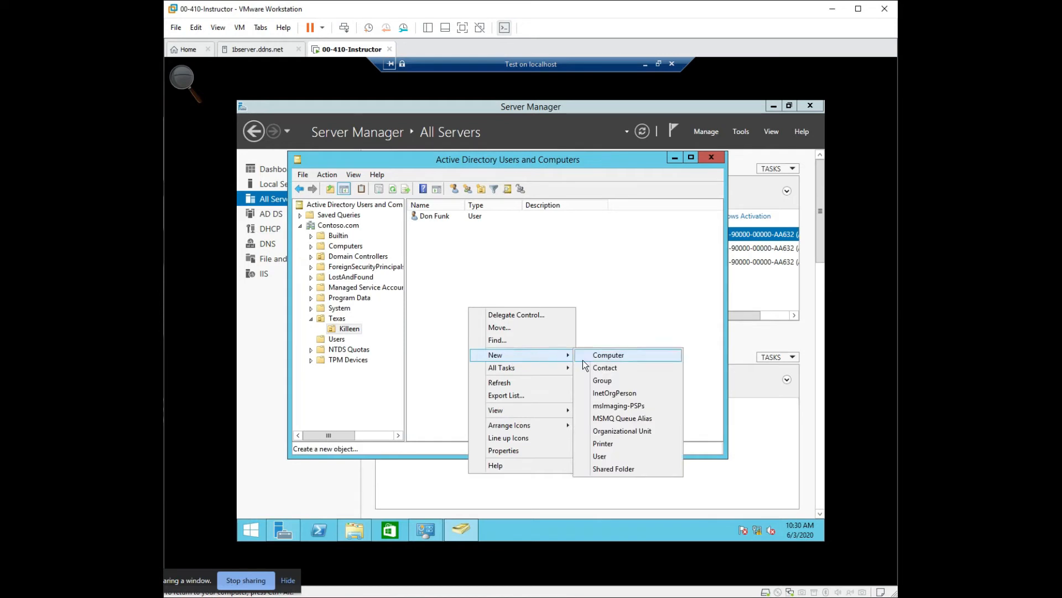
click(612, 431)
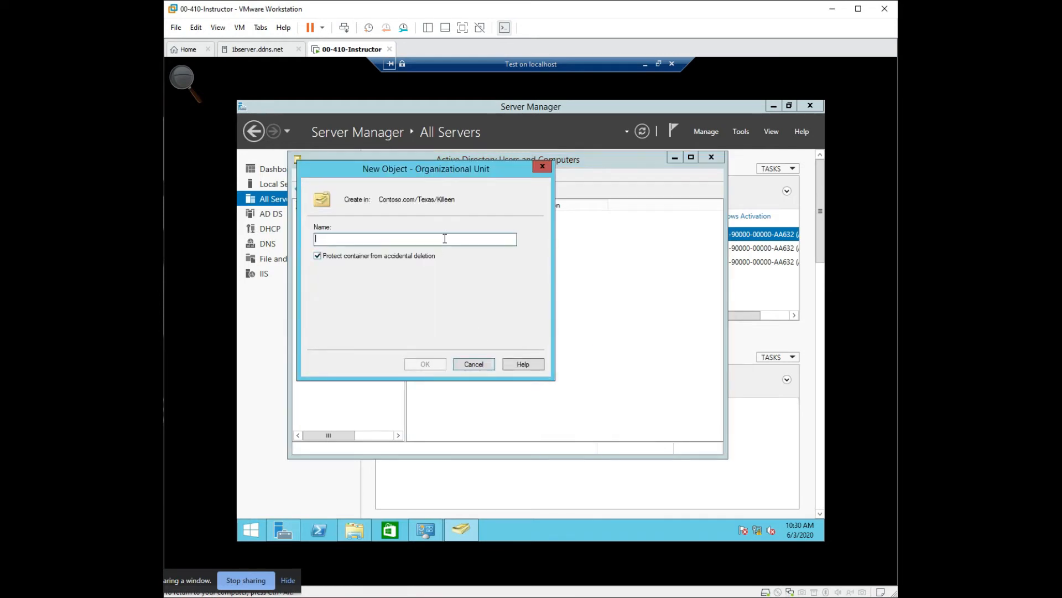
text(Acco)
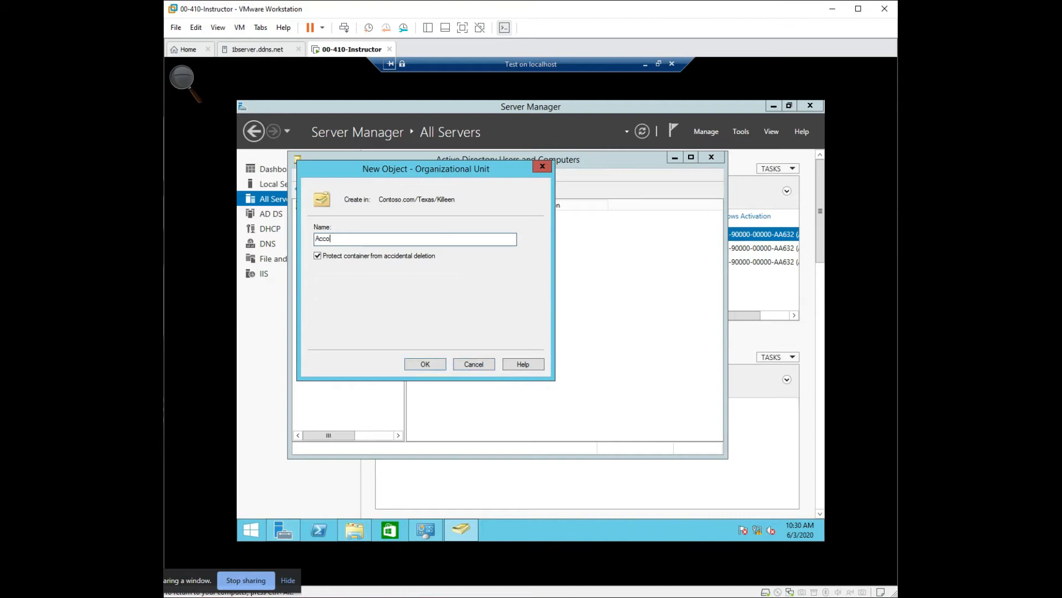
text(unting)
click(420, 361)
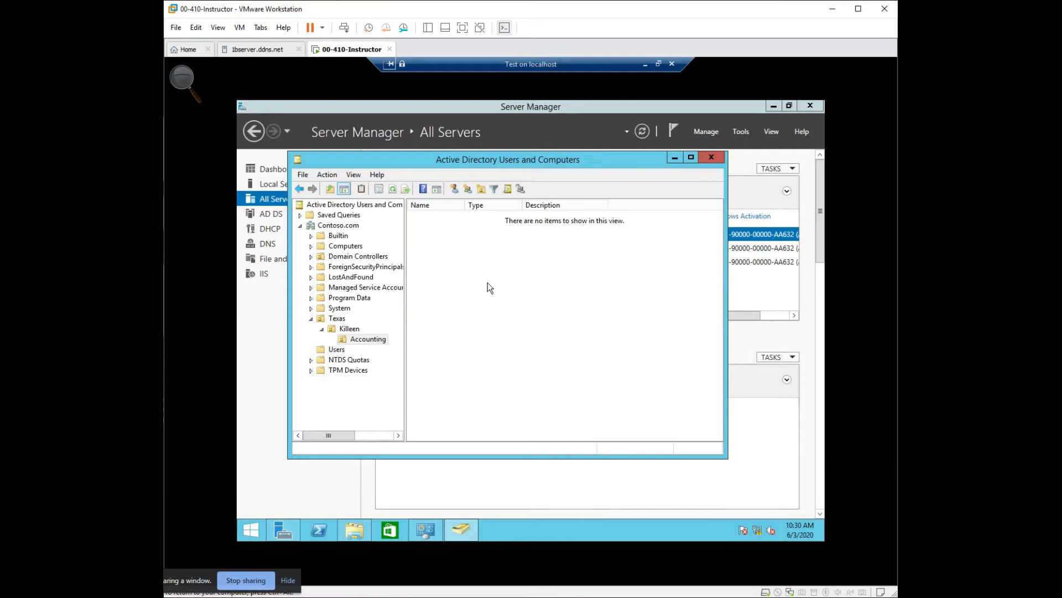
- Close Active Directory Users and Computers and look through the administrative tools offered by Server Manager
click(709, 157)
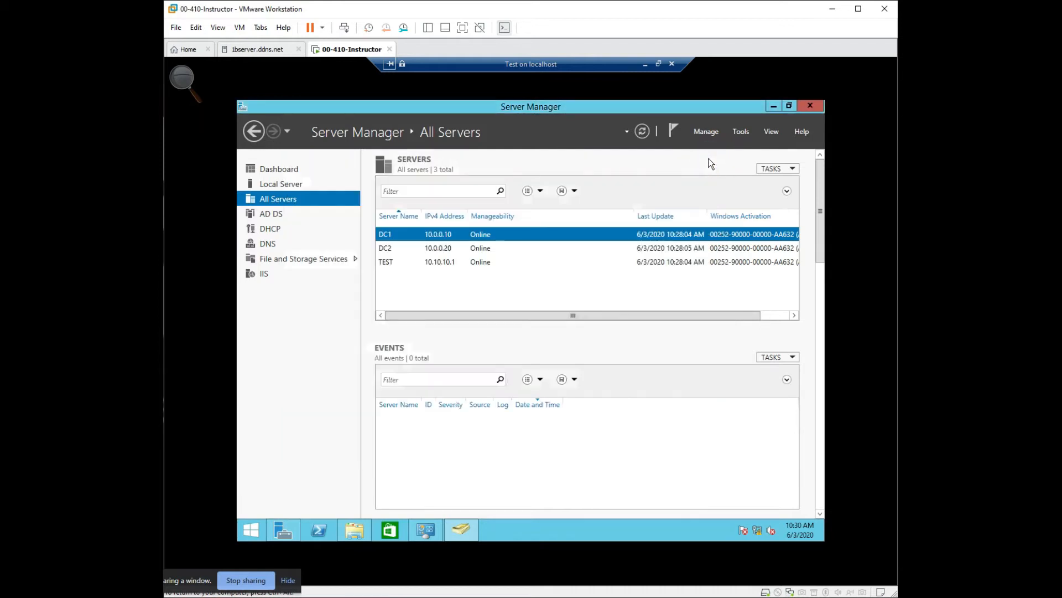
click(742, 132)
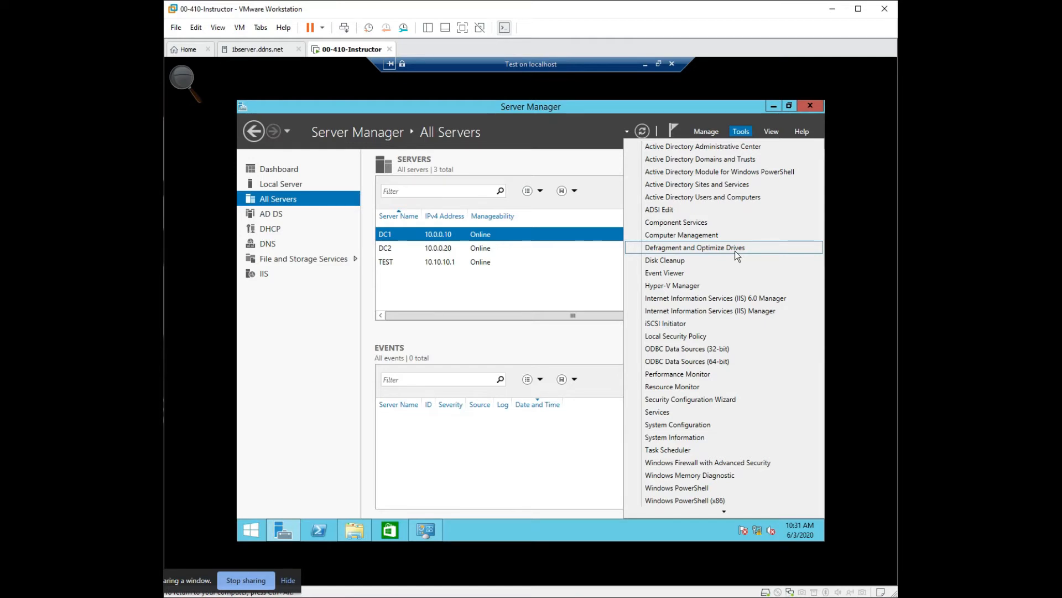
click(600, 108)
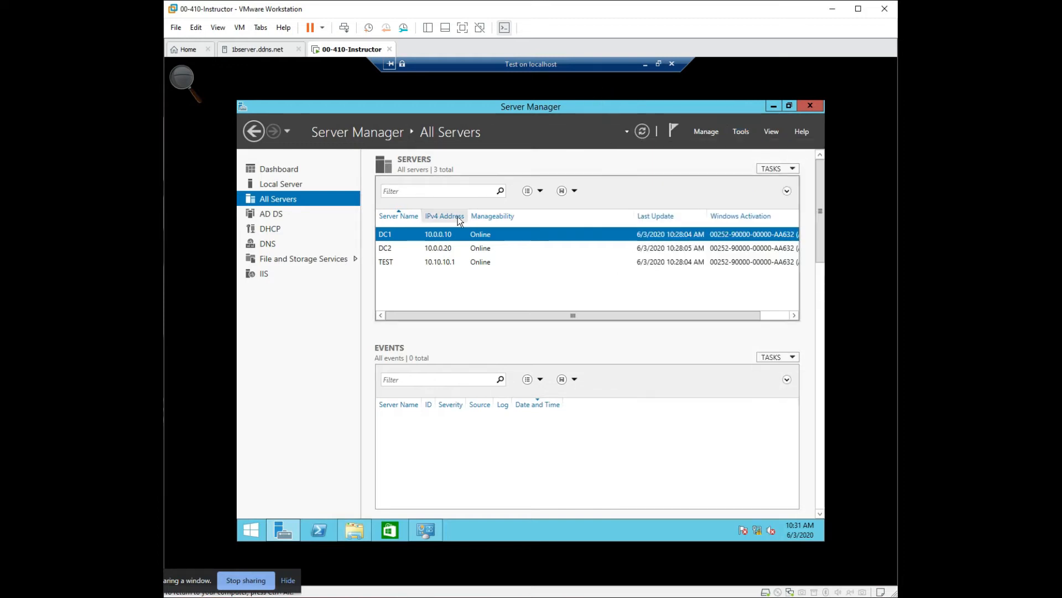
- Start a Remote Desktop connection to the DC1 server and sign in with the account password
right_click(452, 236)
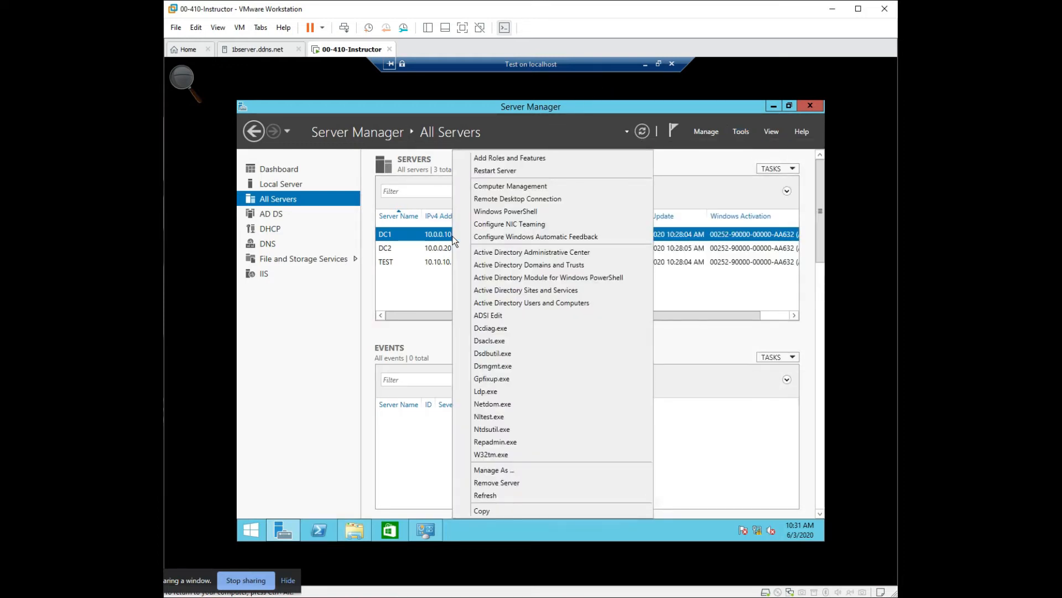
click(494, 199)
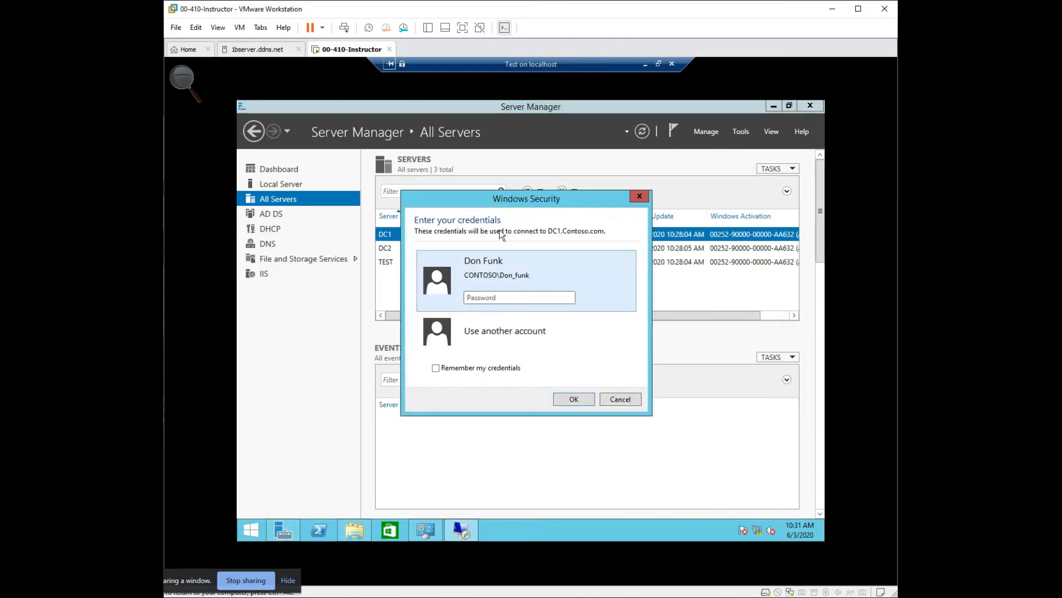
click(506, 296)
text(Pa$$w0rd)
key(Return)
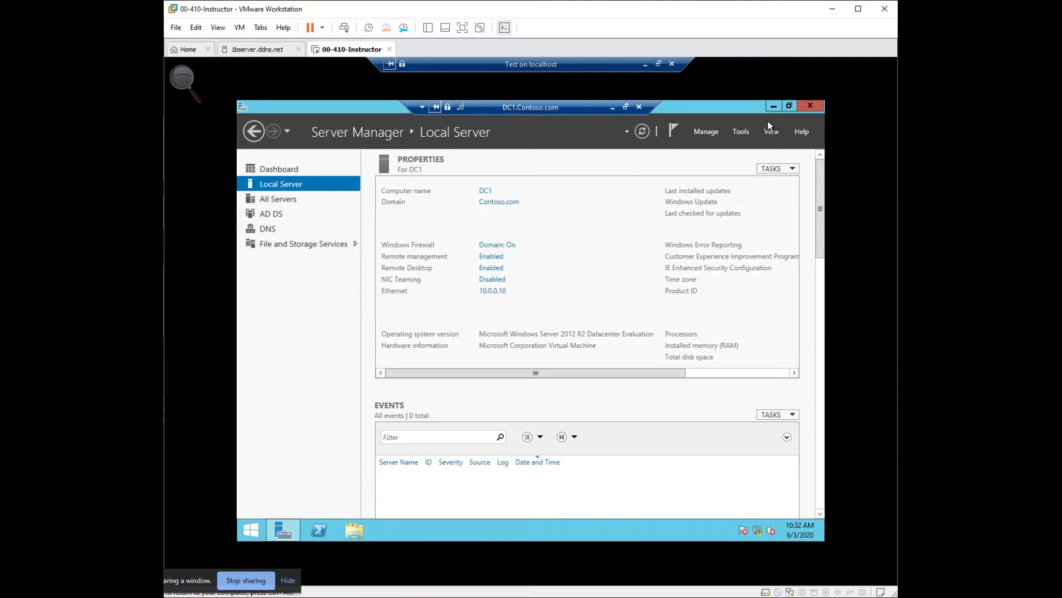
- Open Group Policy Management on DC1 and expand the Contoso.com forest down to its domains
click(744, 130)
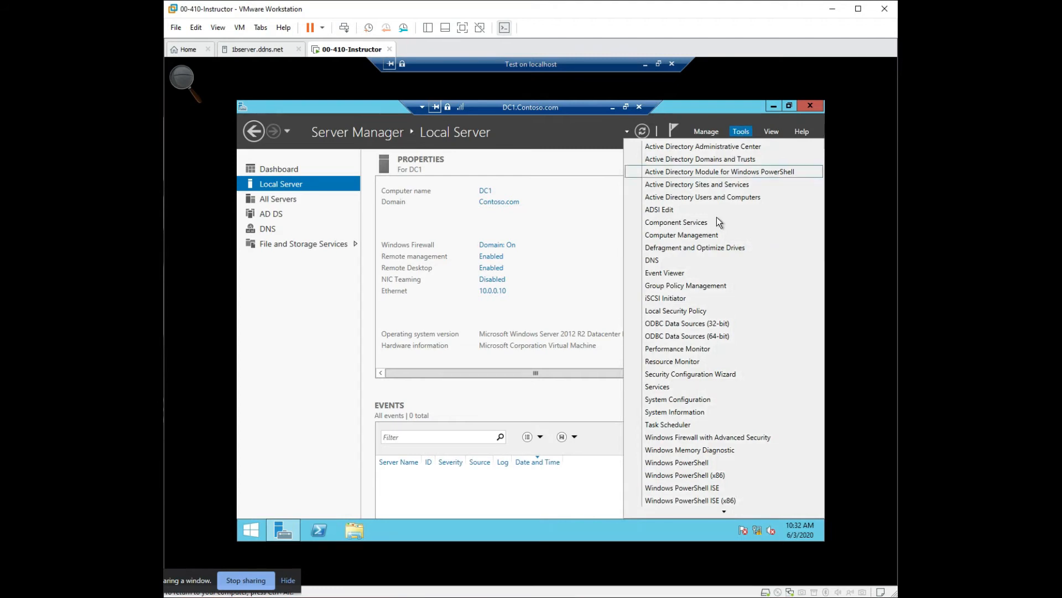
click(702, 285)
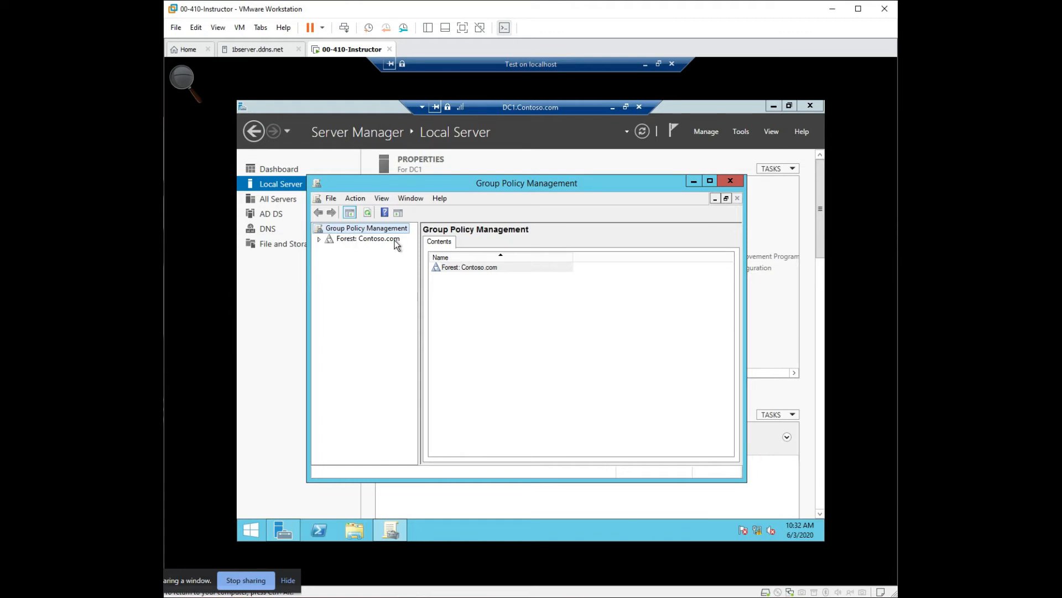
click(320, 240)
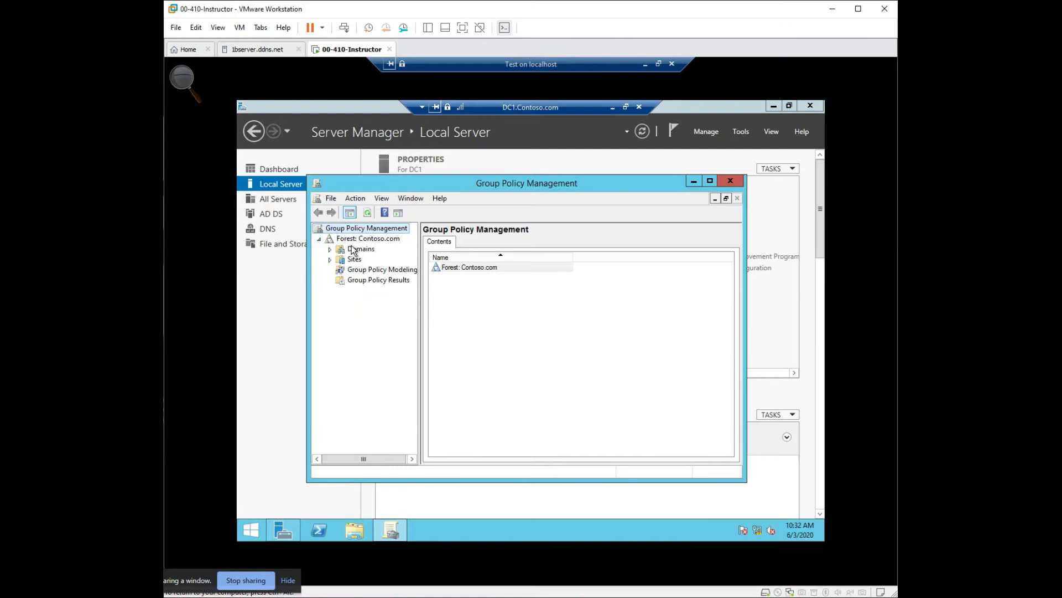
click(330, 249)
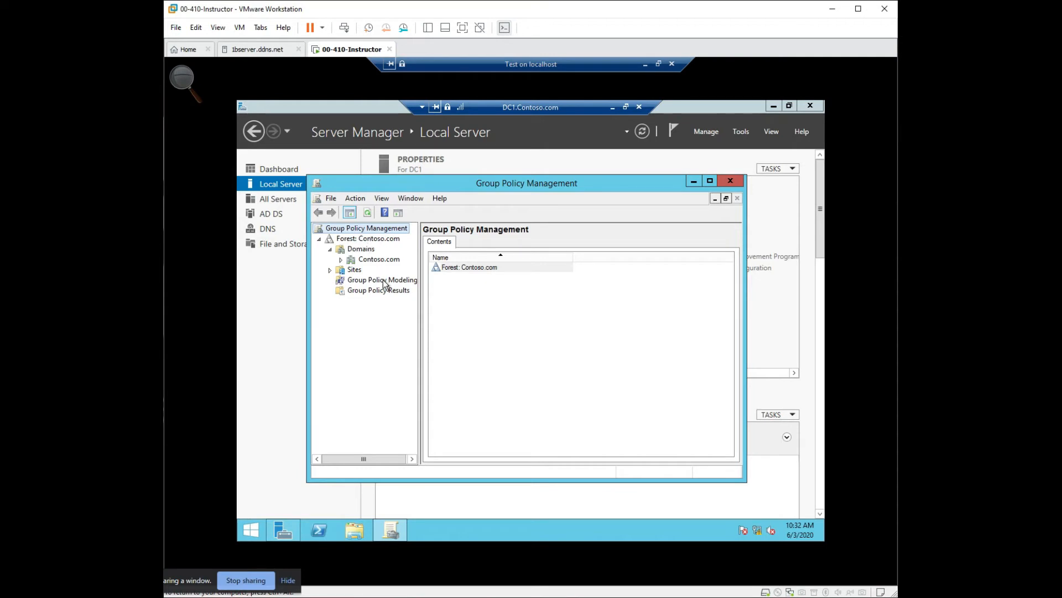
- Examine the Sites, Group Policy Modeling and Group Policy Results nodes of the forest
click(331, 269)
click(341, 271)
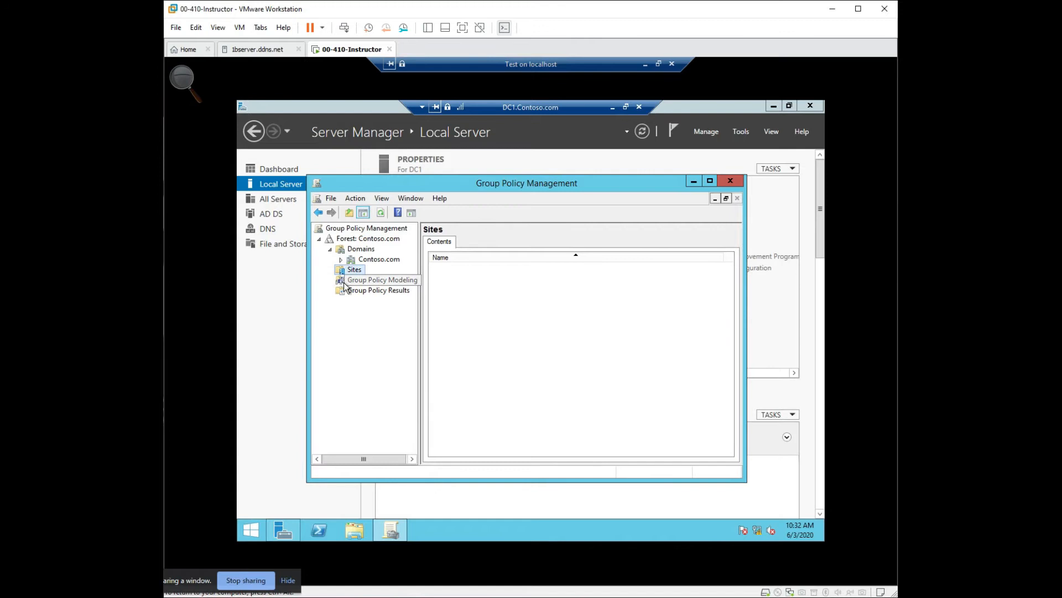
click(340, 279)
click(344, 290)
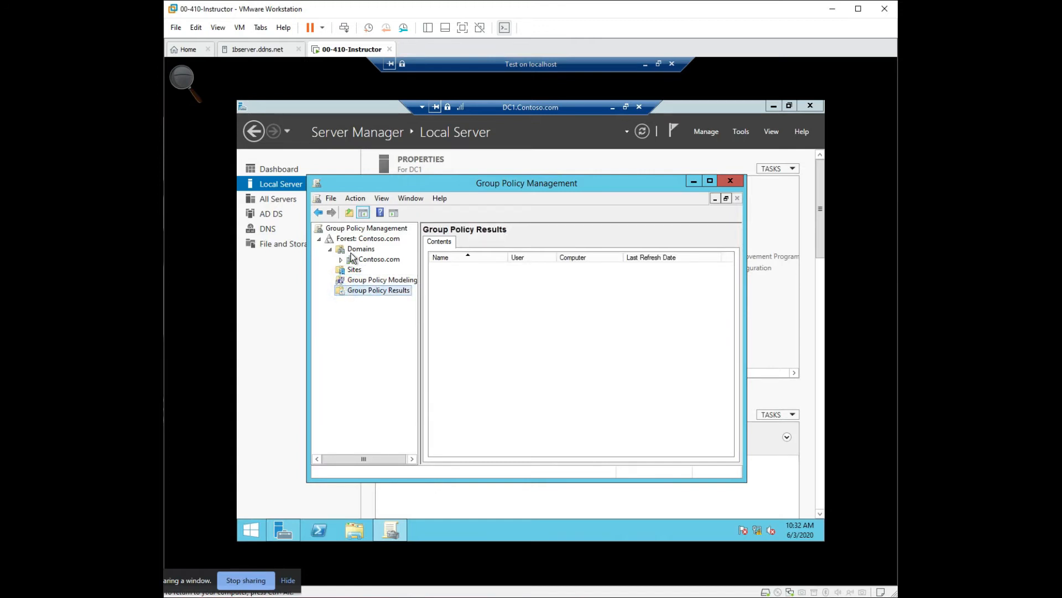
- Review the actions available for the Contoso.com domain and expand it to show its policies and organizational units
click(353, 262)
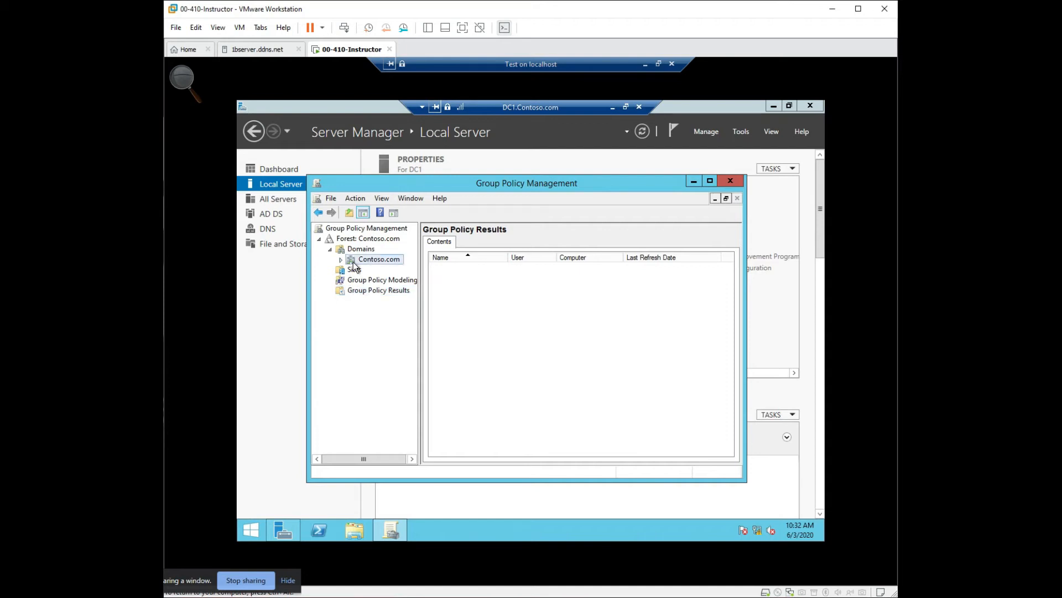
right_click(355, 267)
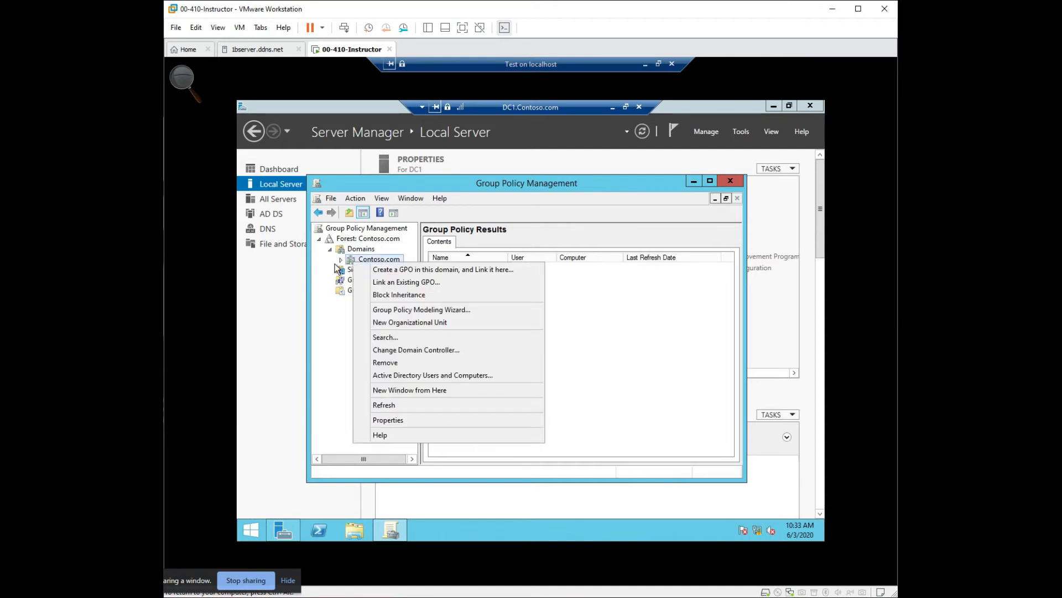
click(338, 261)
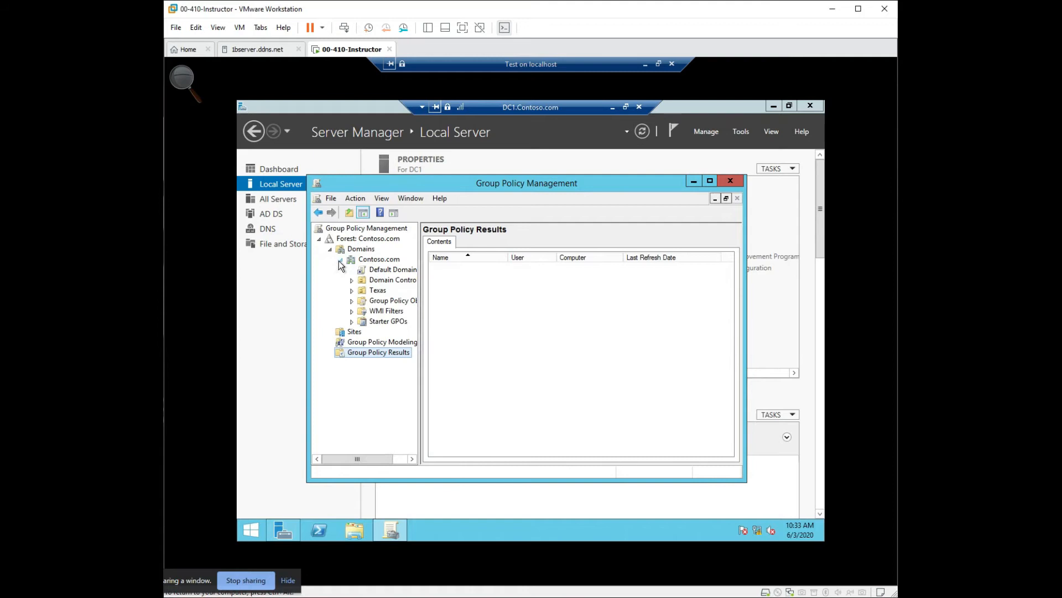
- Widen the console tree and select the Default Domain Policy link under Contoso.com, acknowledging the notice, to view its scope
drag(419, 300, 466, 301)
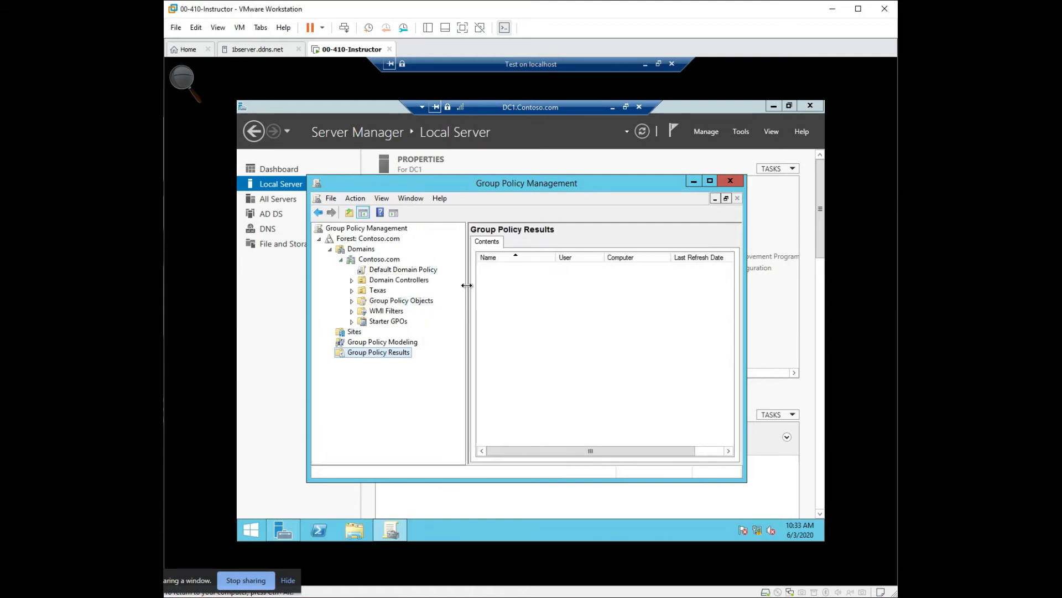
drag(447, 183, 388, 135)
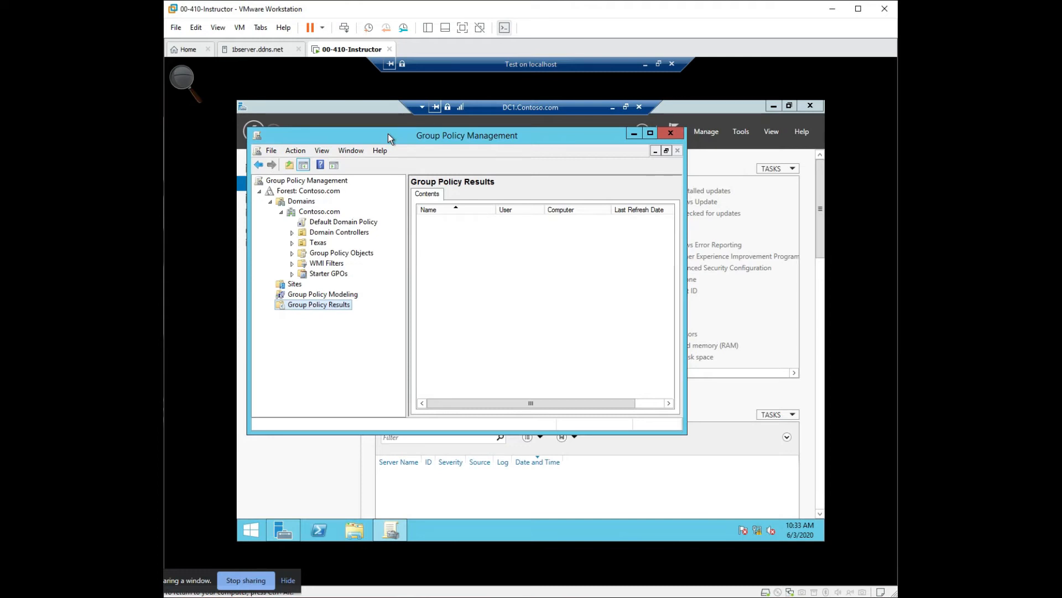
click(334, 222)
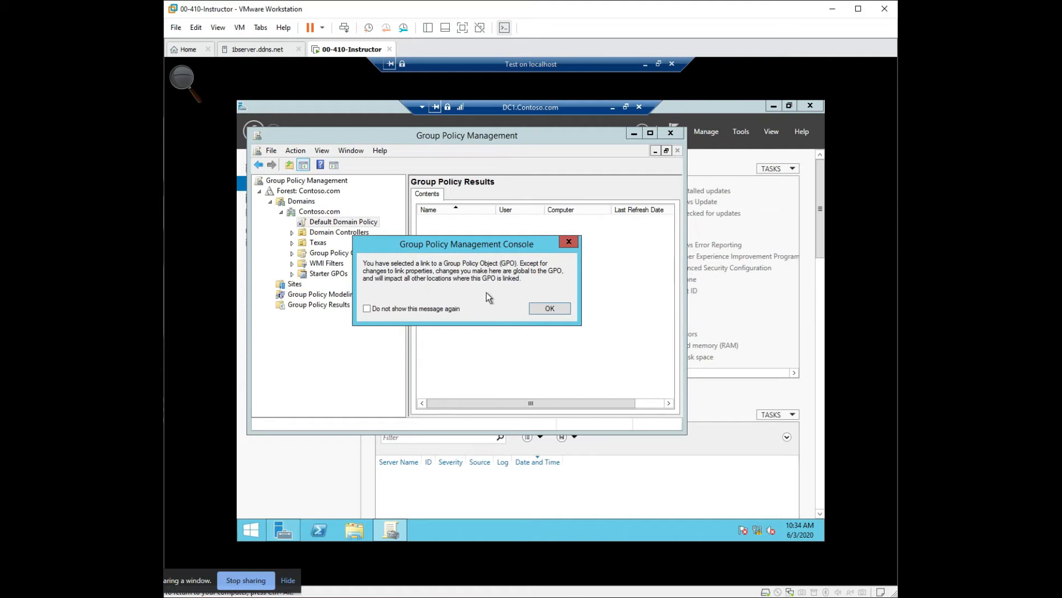
click(560, 310)
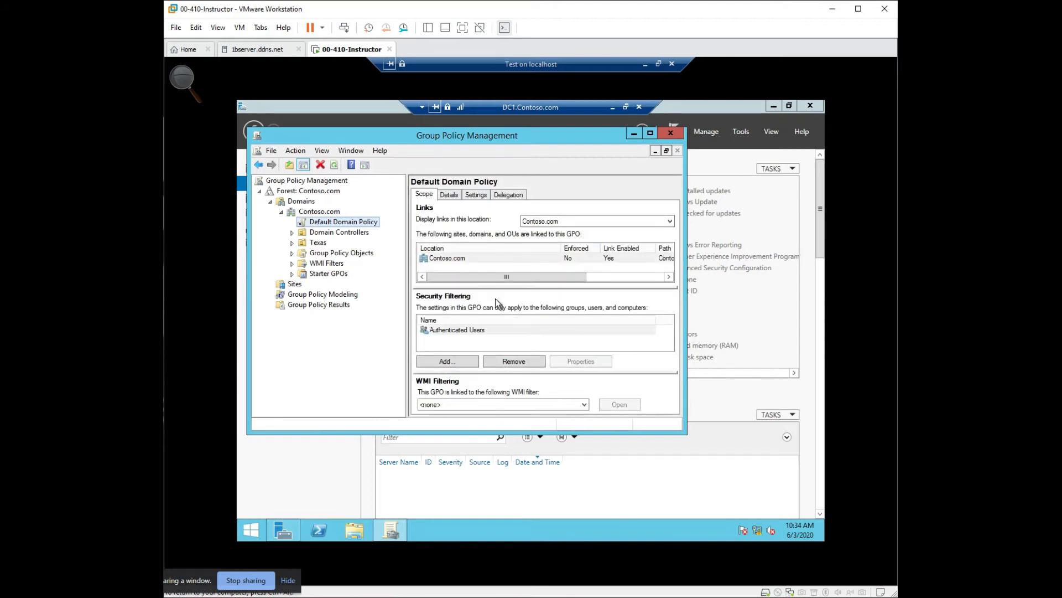
- Open the Default Domain Policy for editing and maximize the Group Policy Management Editor
right_click(327, 227)
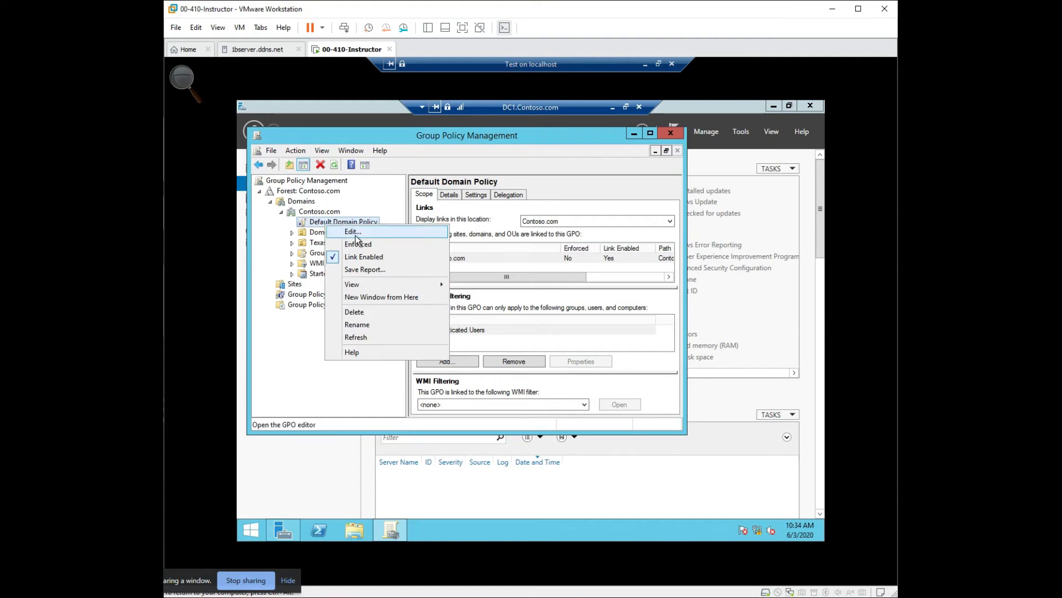
click(327, 373)
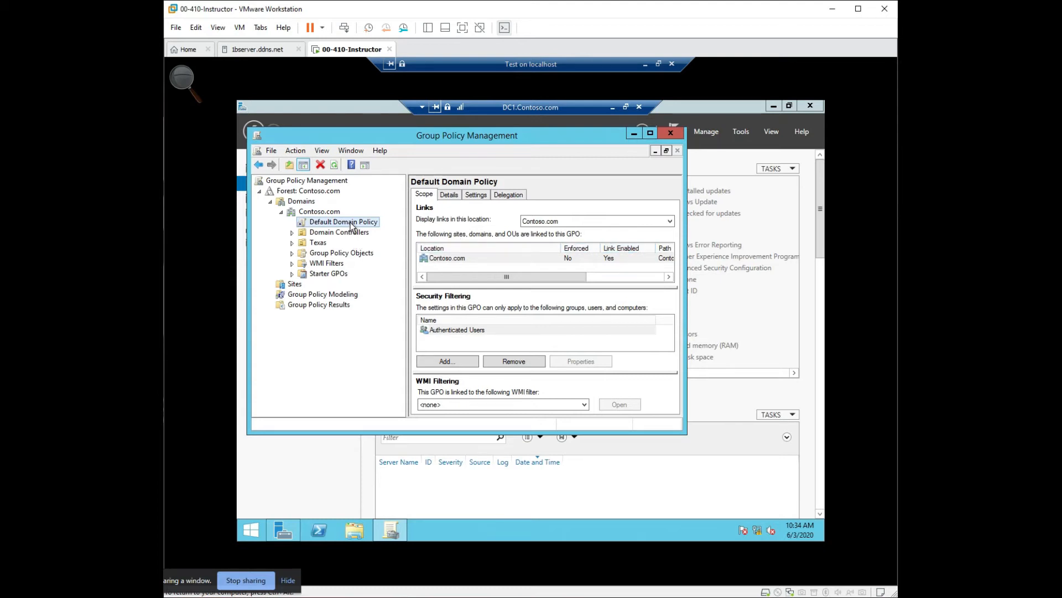
right_click(351, 225)
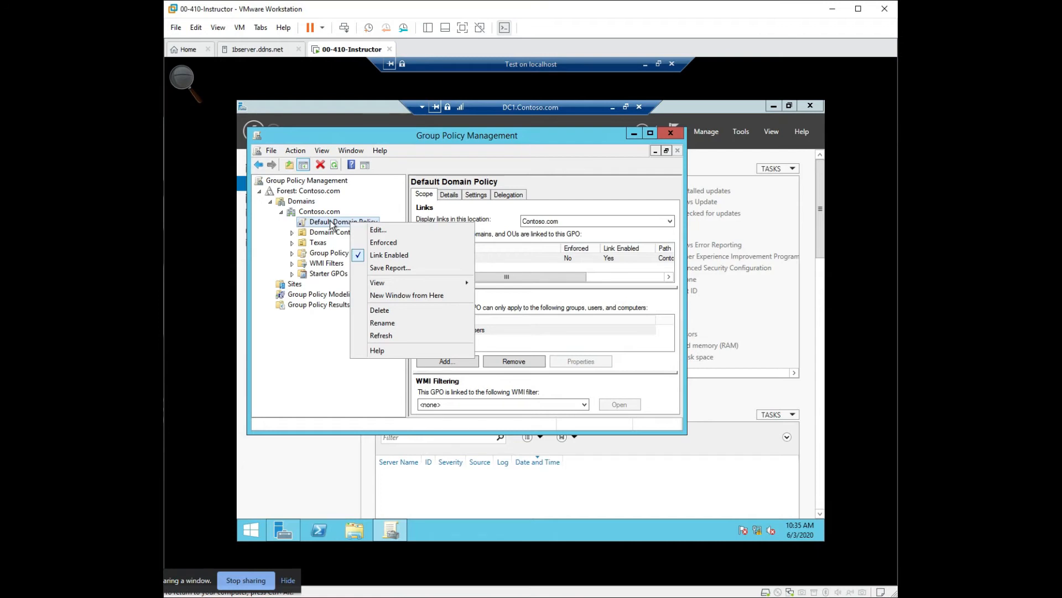
click(381, 229)
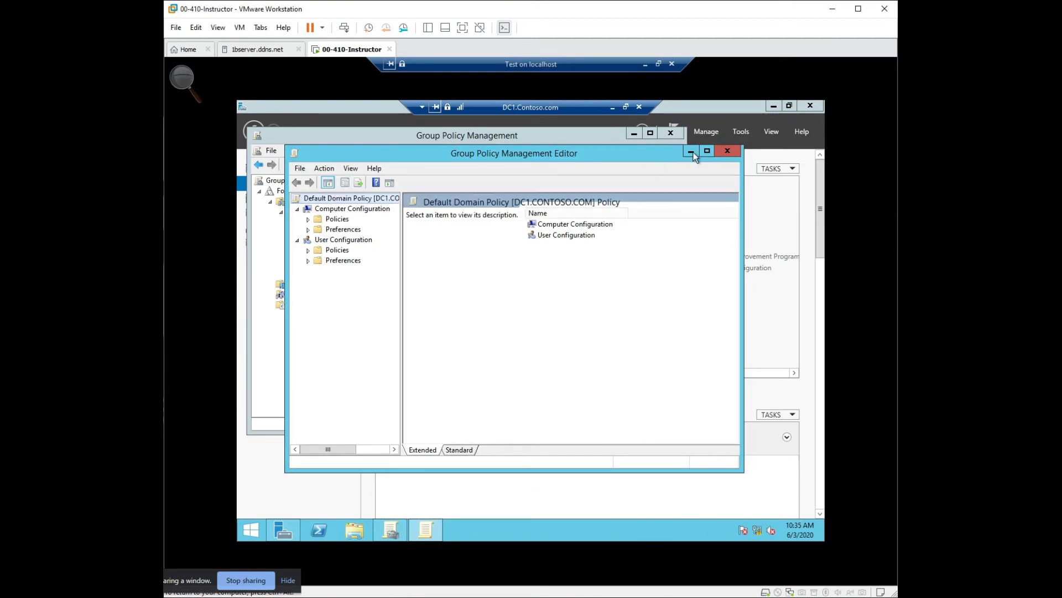
click(708, 151)
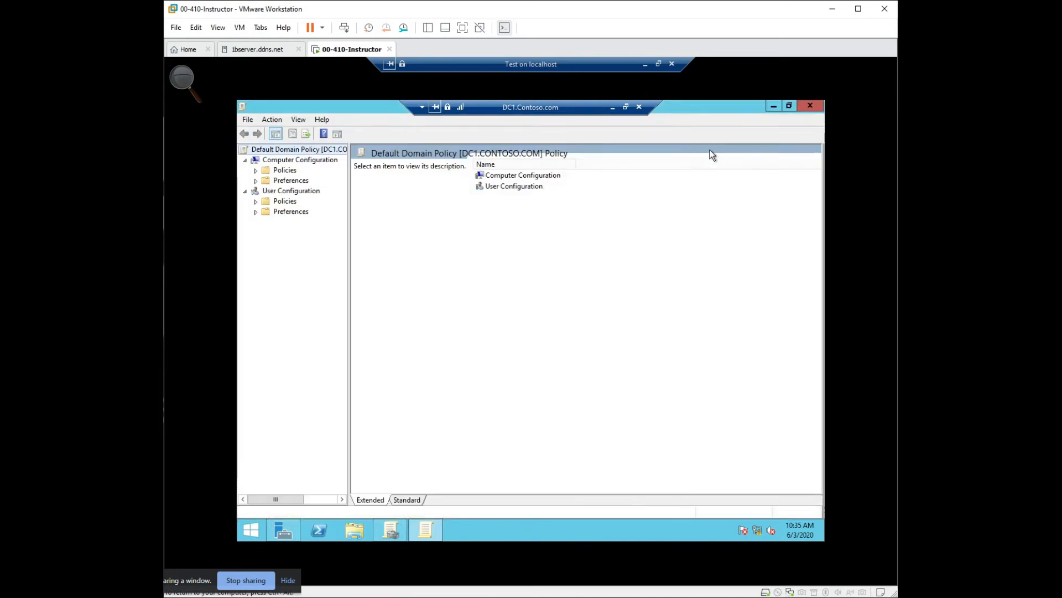
- View the Computer Configuration and User Configuration nodes, and expand the computer Policies with the tree widened to show full names
click(328, 161)
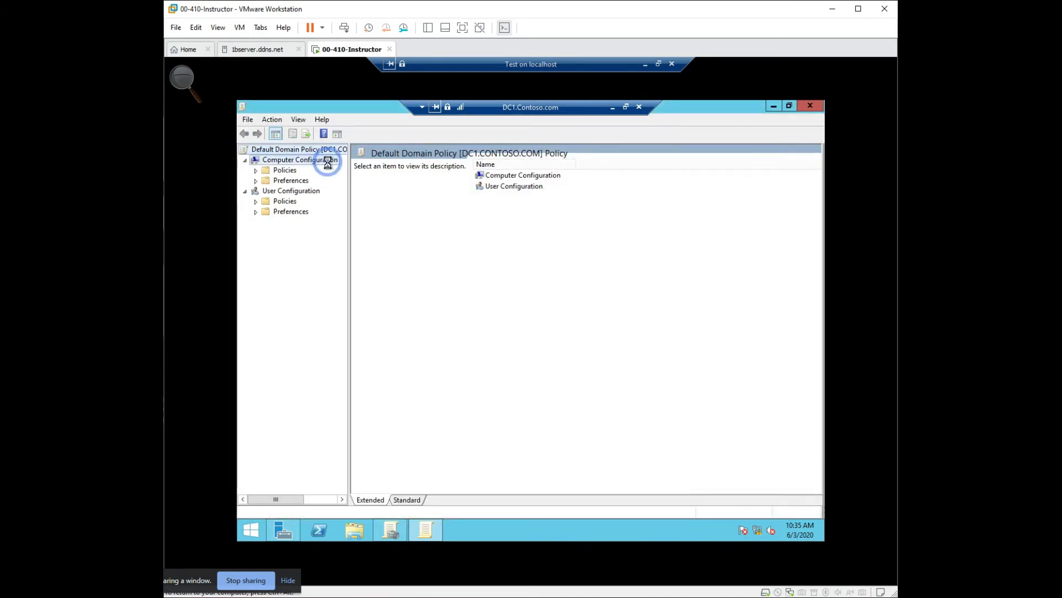
click(306, 194)
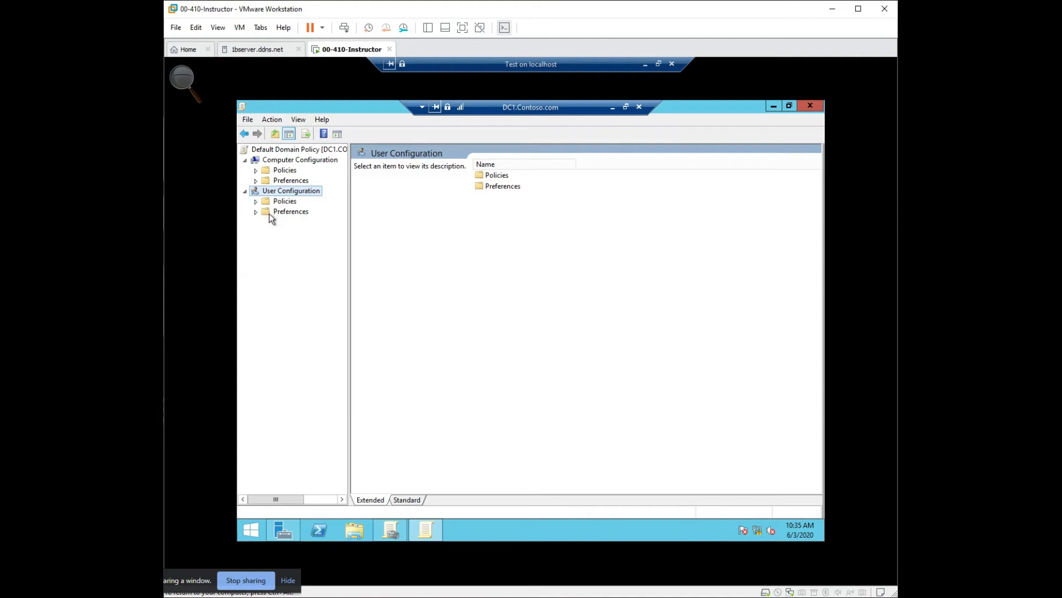
click(257, 173)
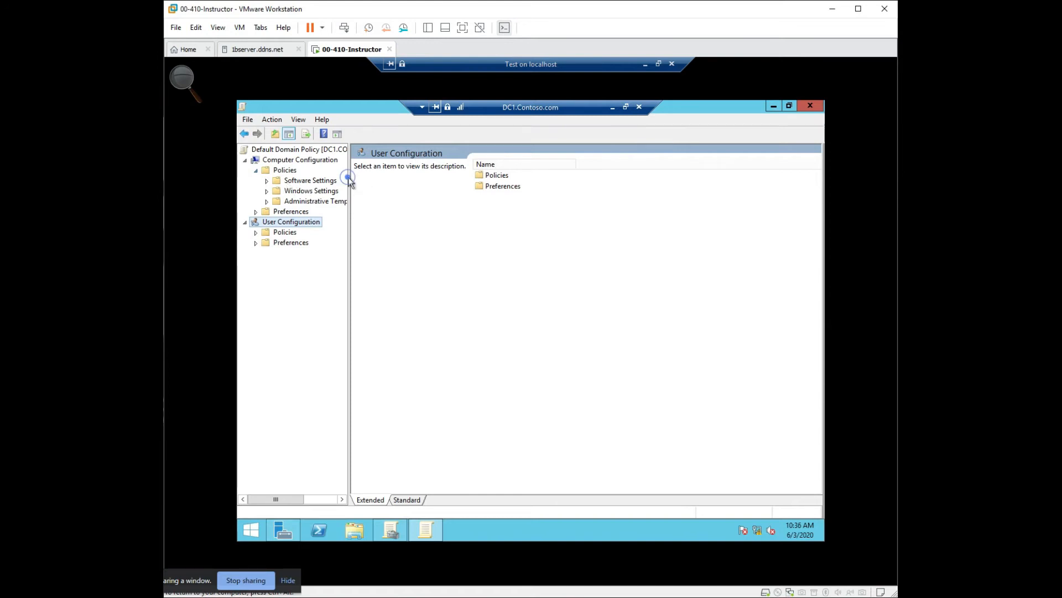
click(350, 214)
drag(349, 214, 576, 228)
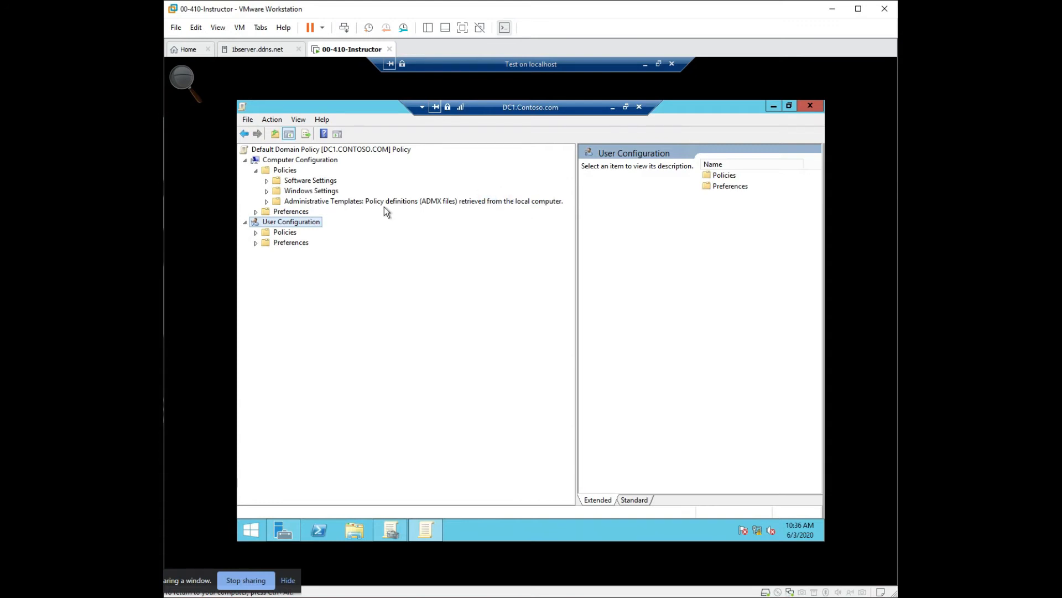
- Expand the computer Administrative Templates and examine each category from Control Panel through Windows Components to All Settings
click(266, 201)
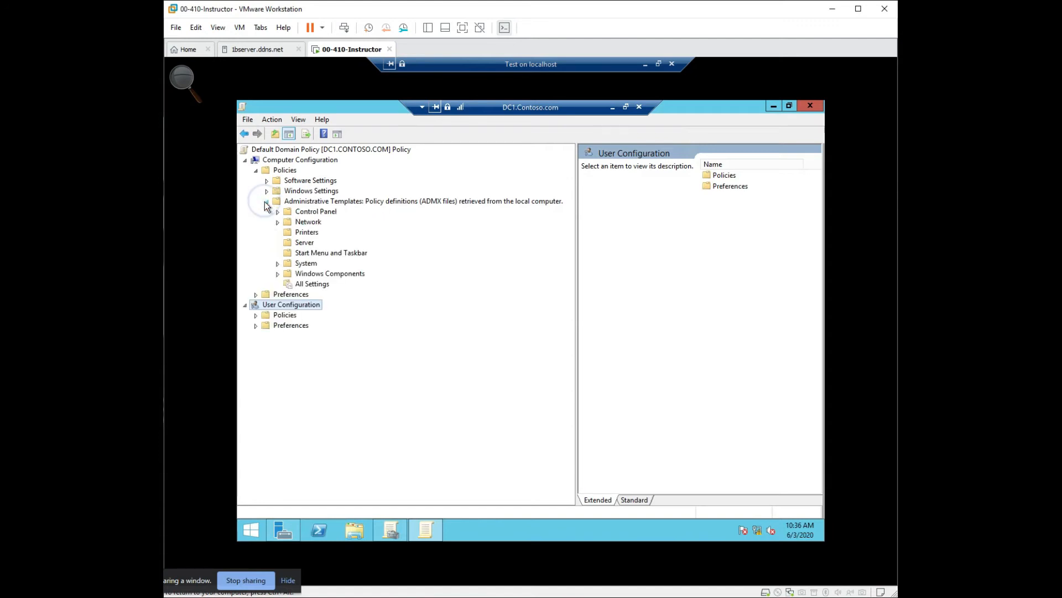
click(325, 214)
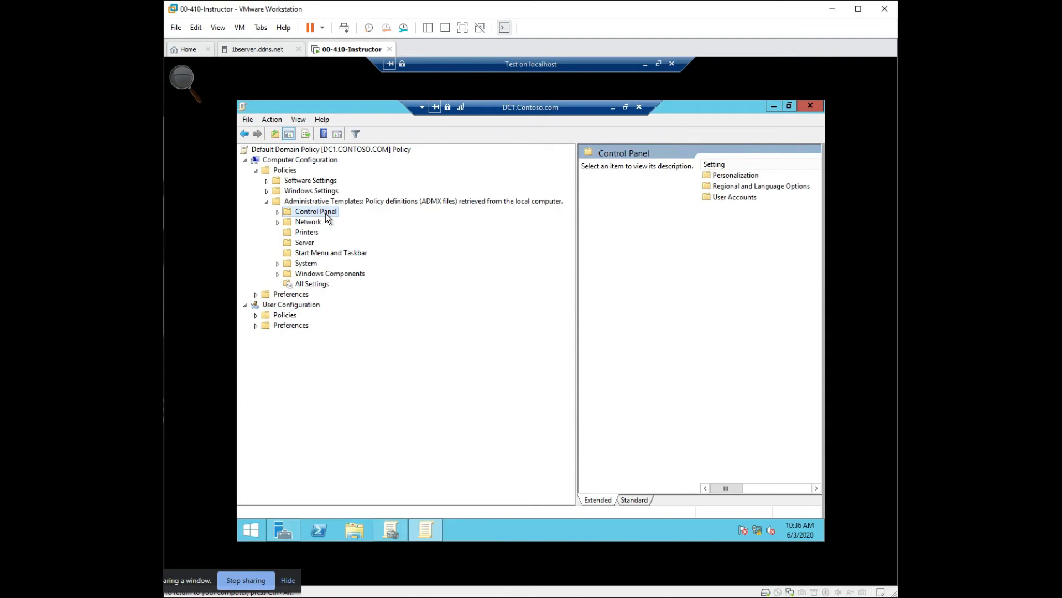
click(314, 223)
click(310, 232)
click(306, 243)
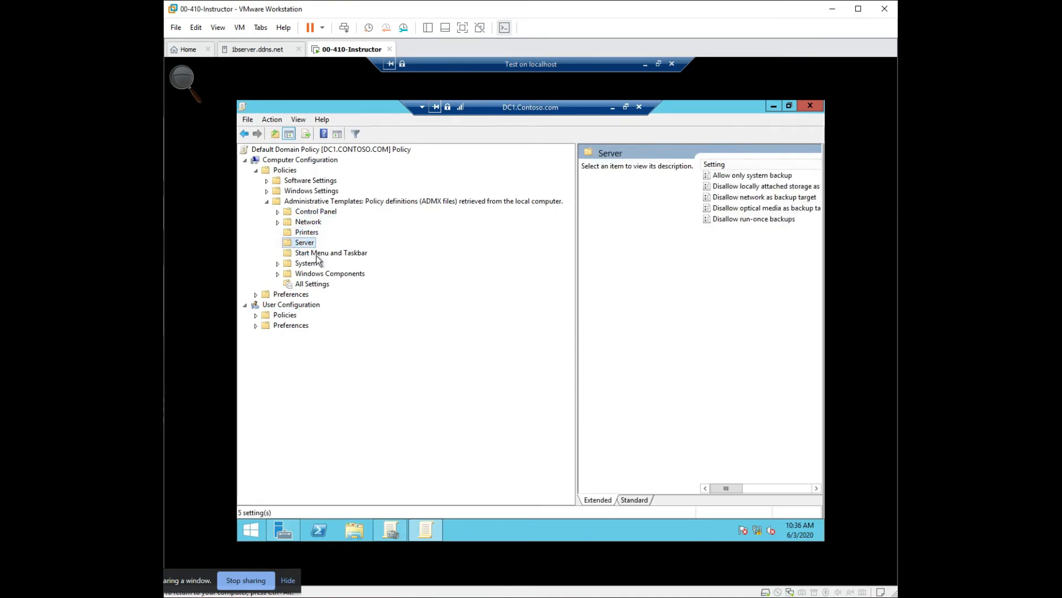
click(317, 254)
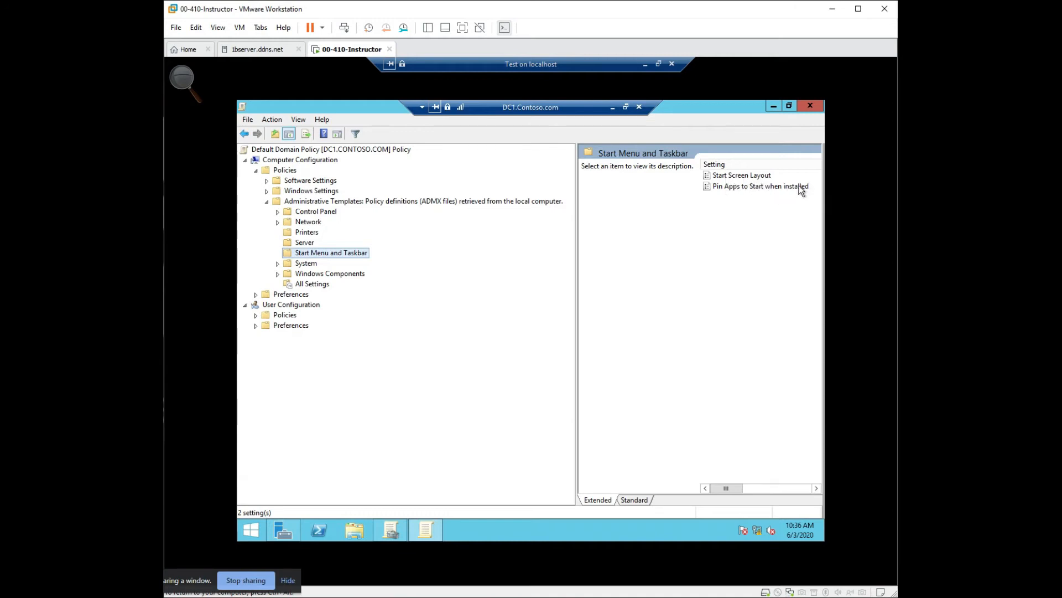
click(290, 265)
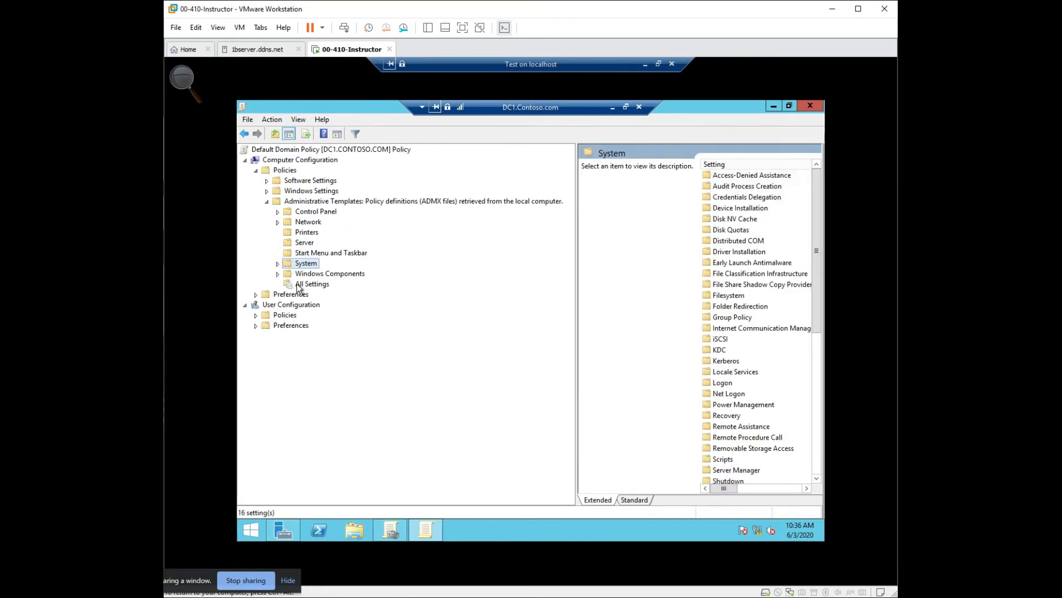
click(298, 276)
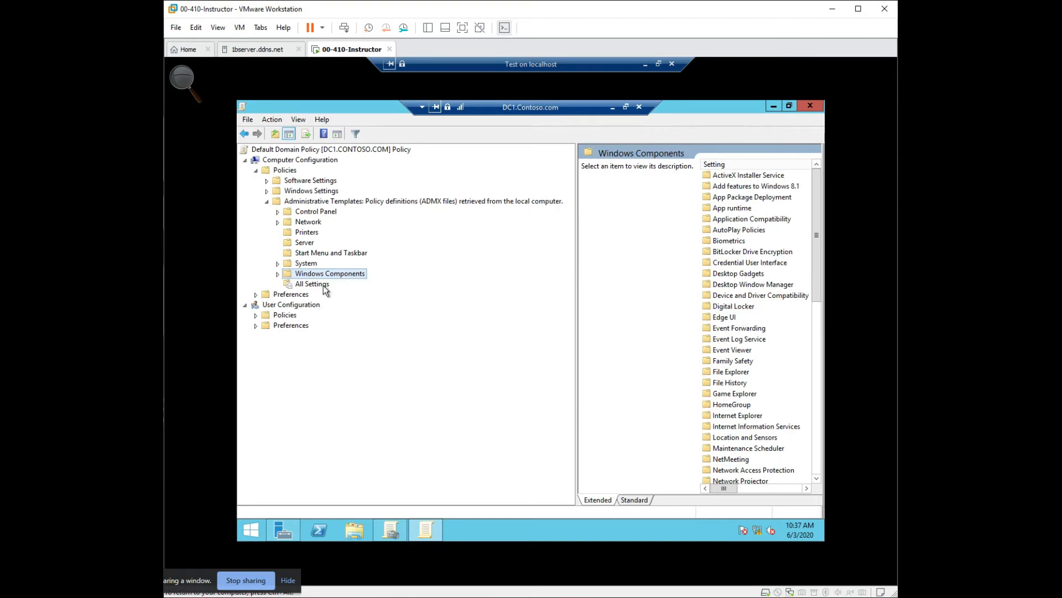
click(314, 284)
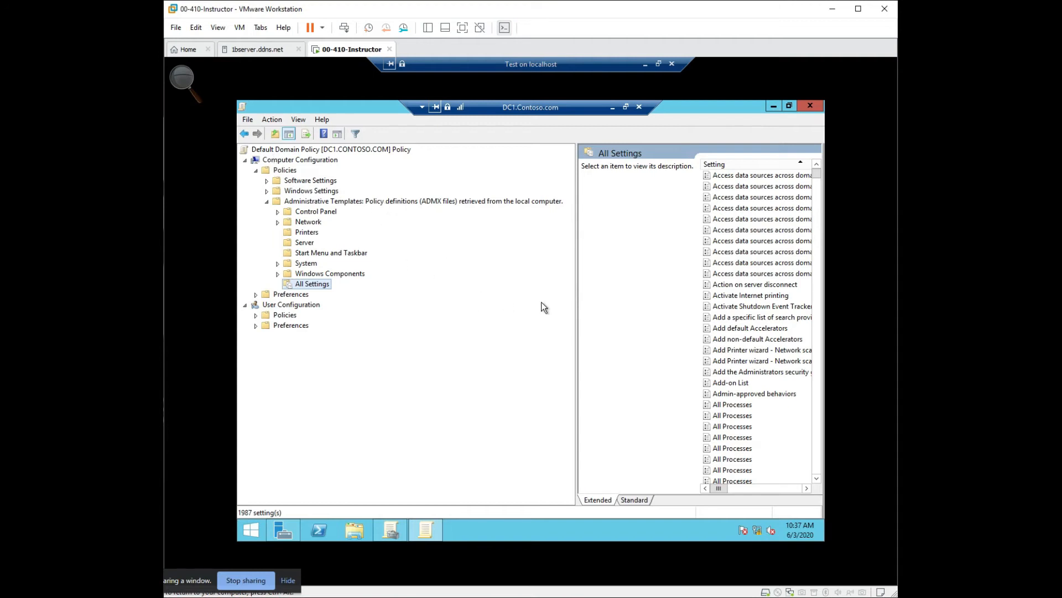
- Widen the settings list to review the names and states under All Settings, and collapse Administrative Templates
drag(577, 310, 411, 327)
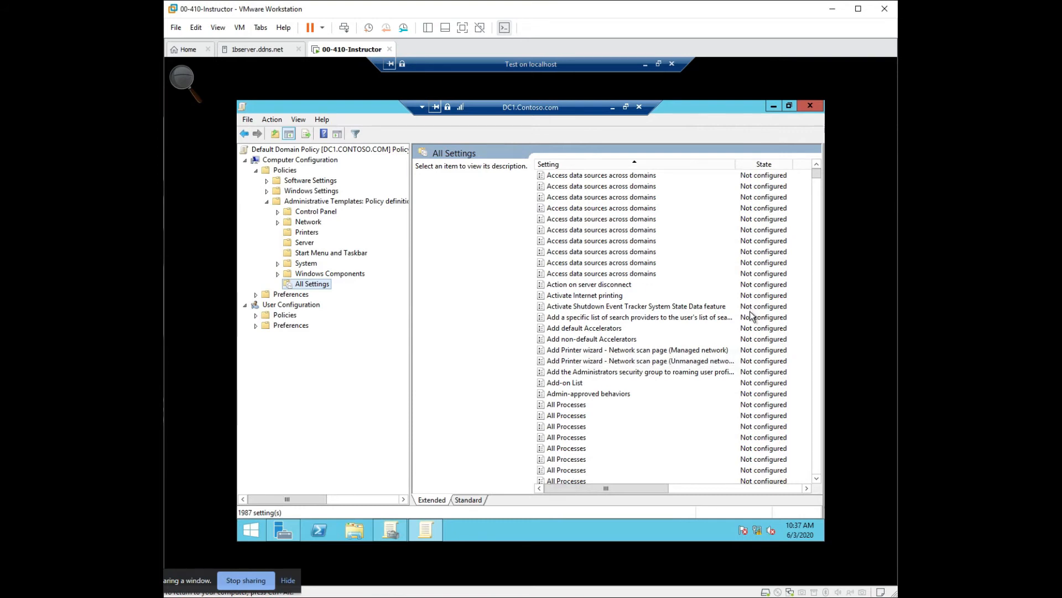
scroll(670, 216, down, 1)
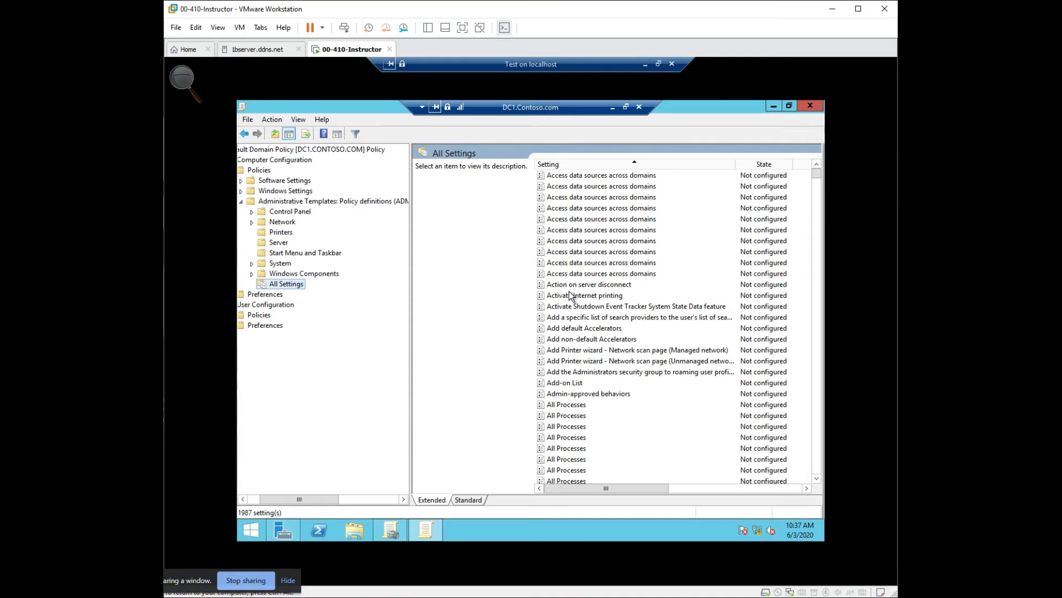
scroll(569, 291, down, 3)
scroll(569, 291, left, 5)
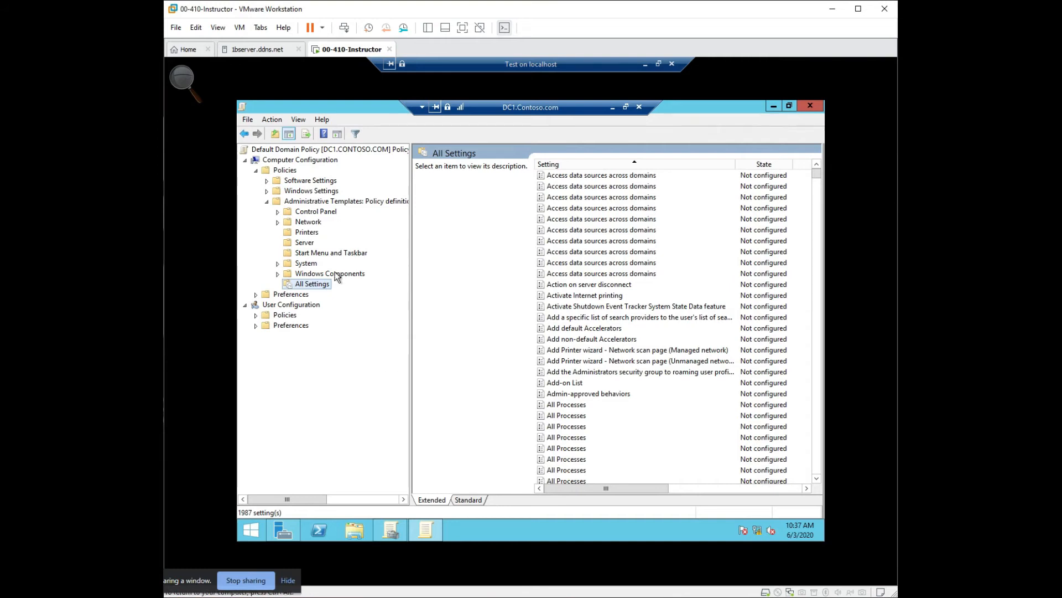
click(269, 202)
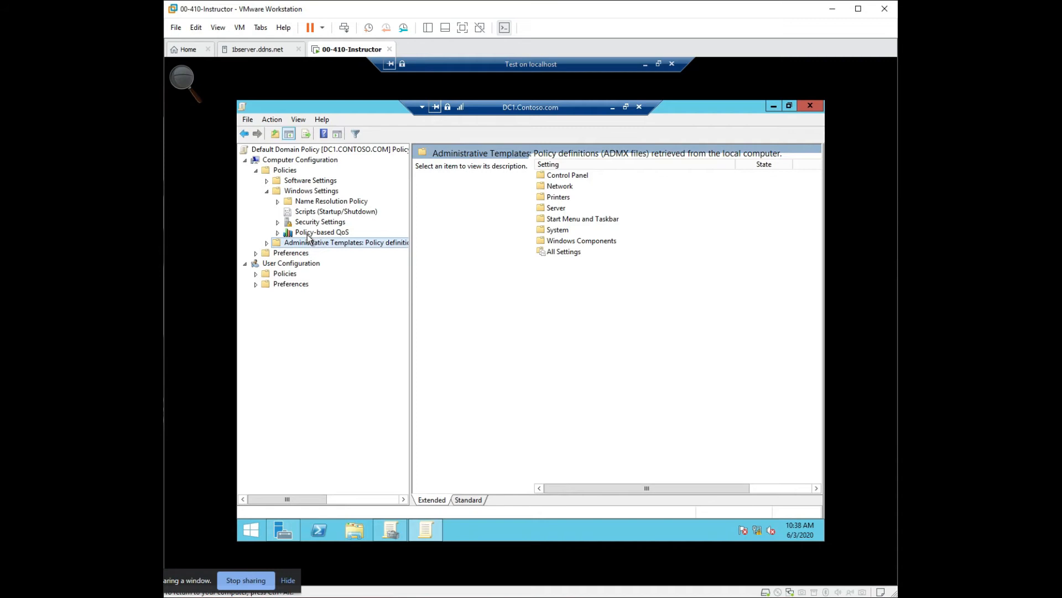
- Examine the Startup script properties under the computer Windows Settings, including the PowerShell scripts, and close them without changes
click(369, 213)
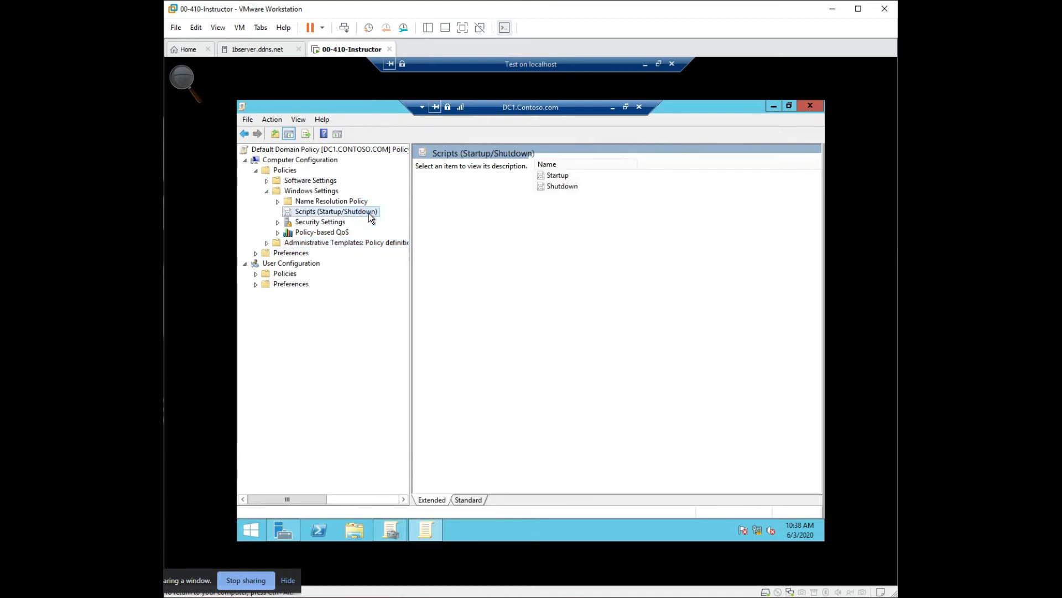
click(550, 176)
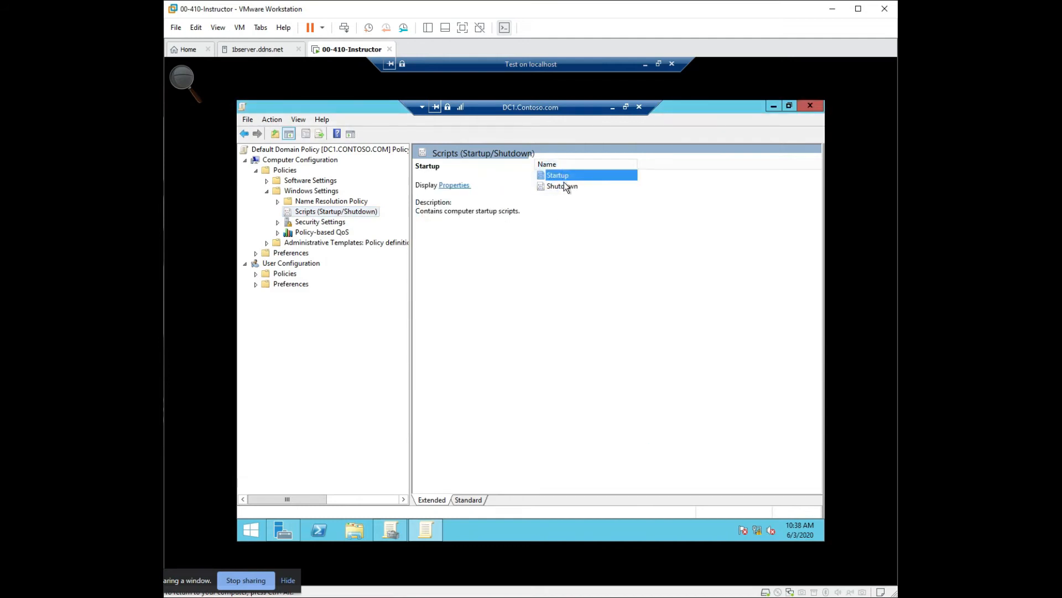
double_click(563, 176)
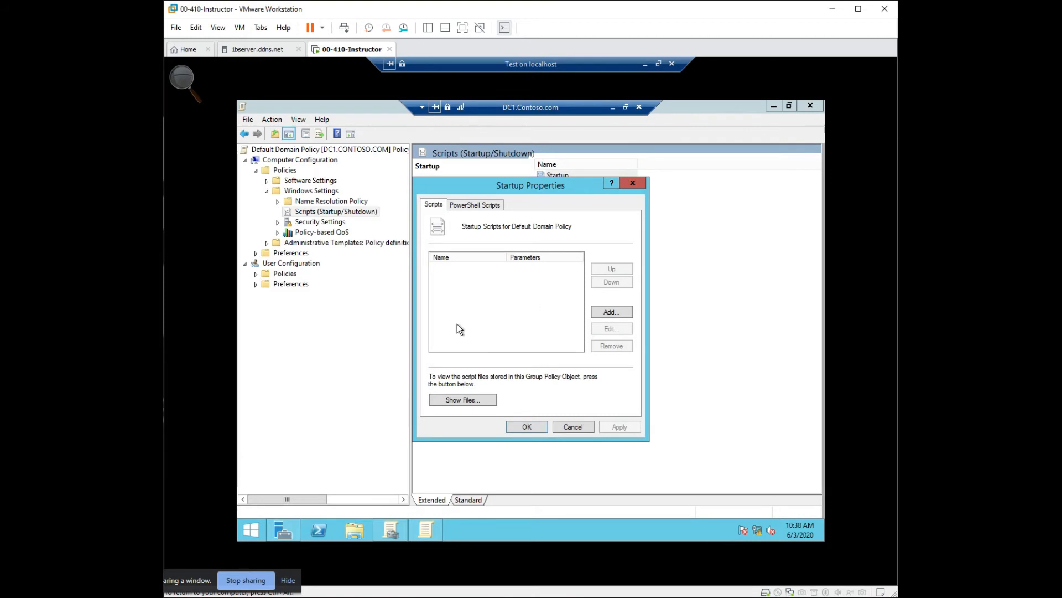
click(483, 212)
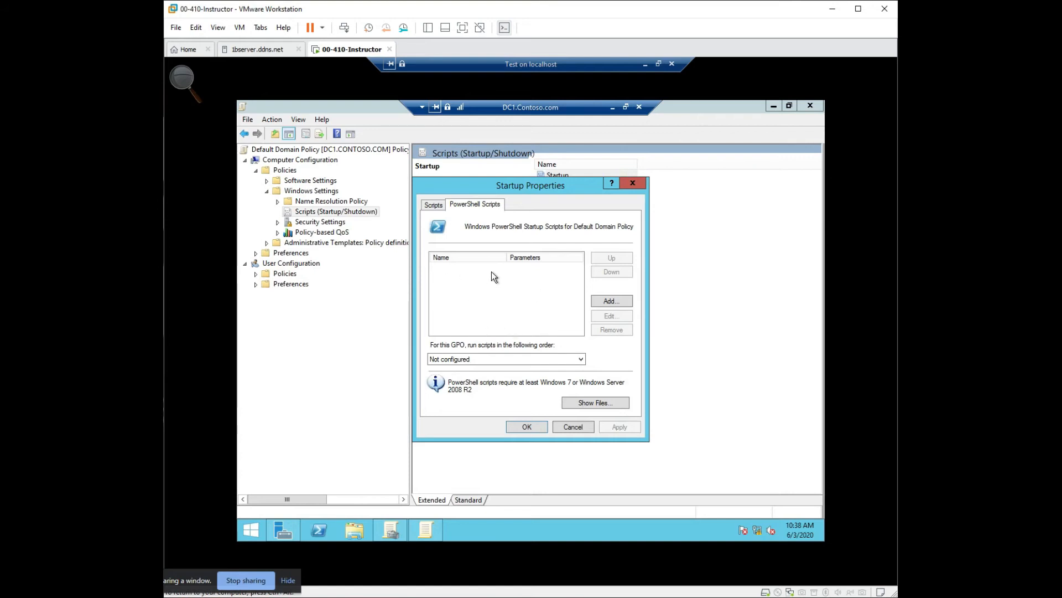
click(633, 183)
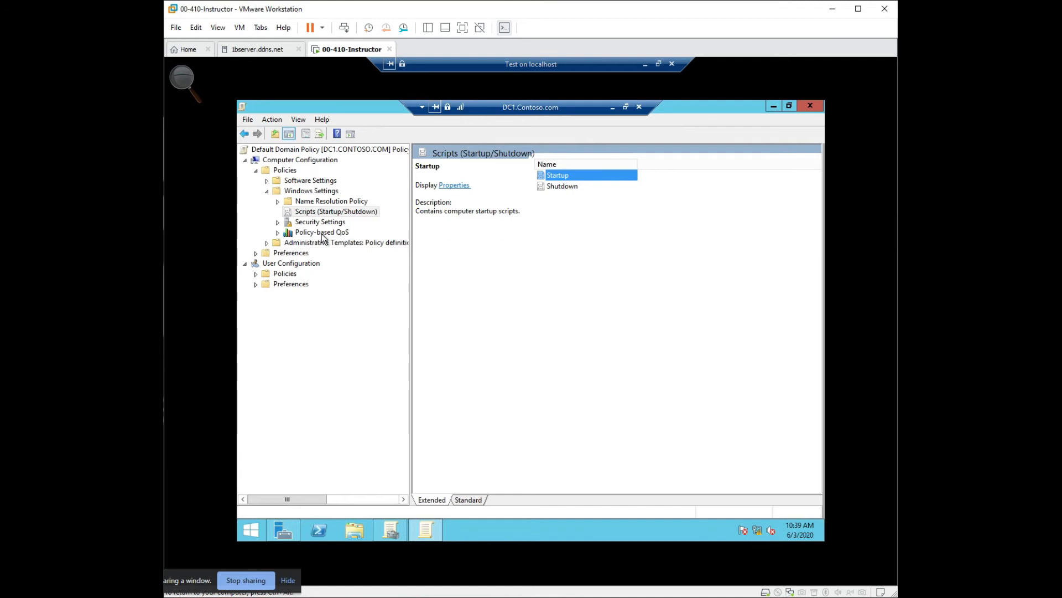
- Review the Name Resolution Policy page under the computer Windows Settings and collapse Windows Settings
click(280, 201)
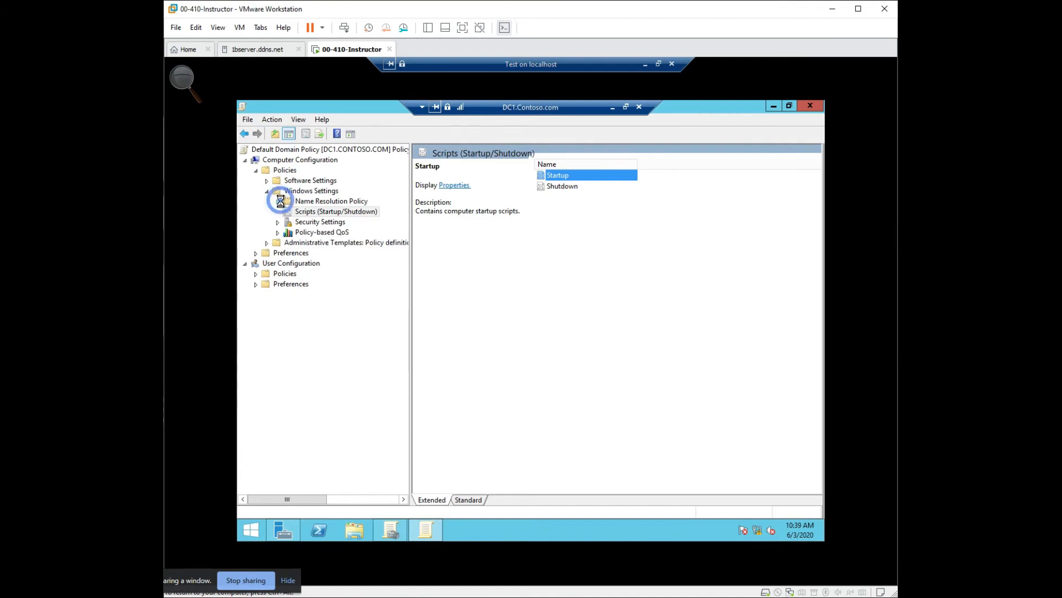
click(314, 203)
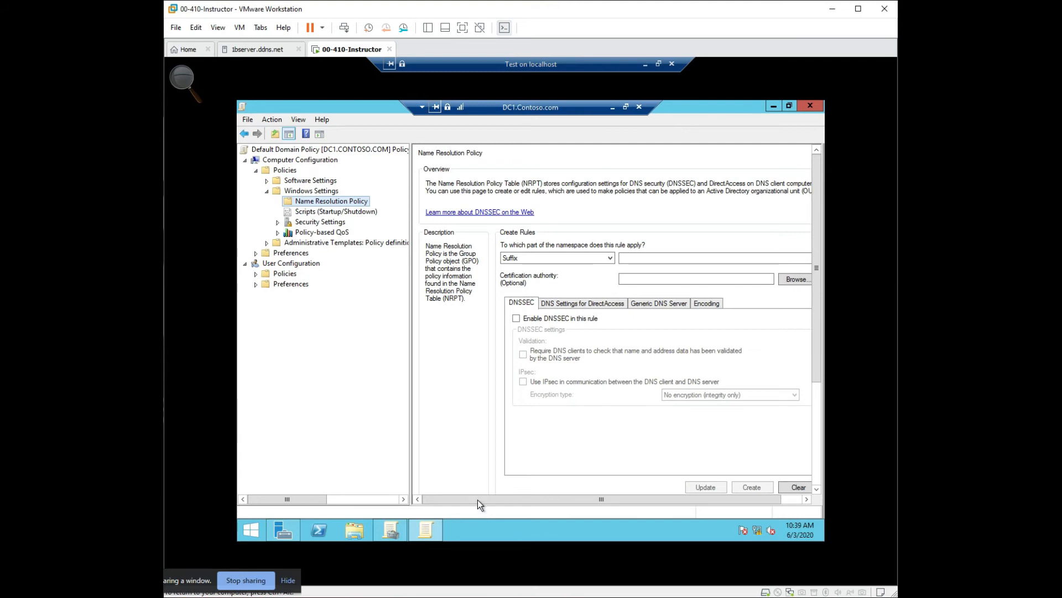
mouse_move(477, 500)
mouse_down()
mouse_move(531, 507)
mouse_move(470, 509)
mouse_up()
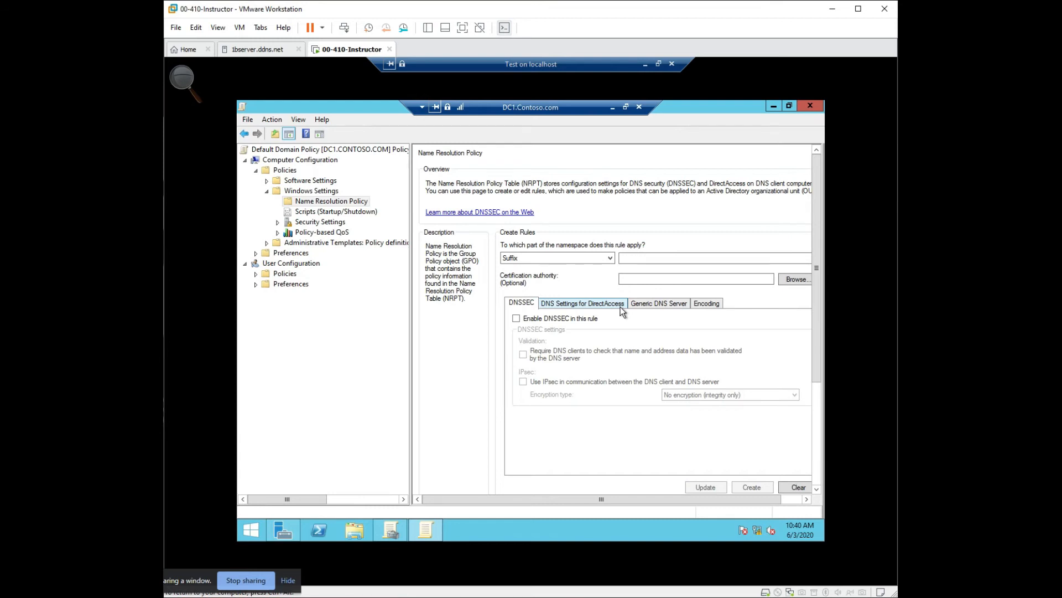
click(267, 192)
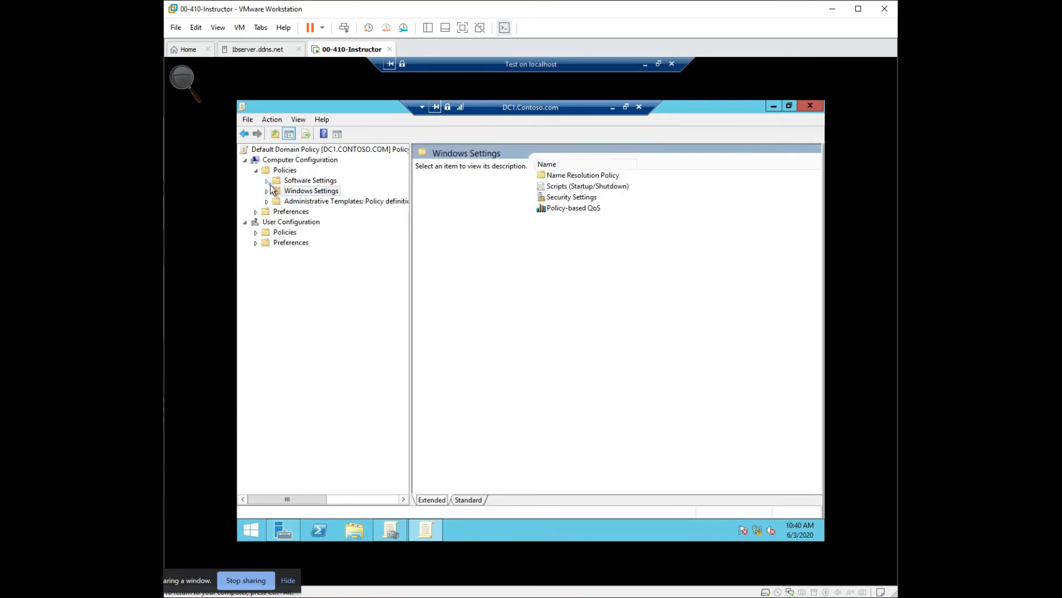
- Start a new package for Software installation under the computer Software Settings and check which file types can be chosen
click(266, 181)
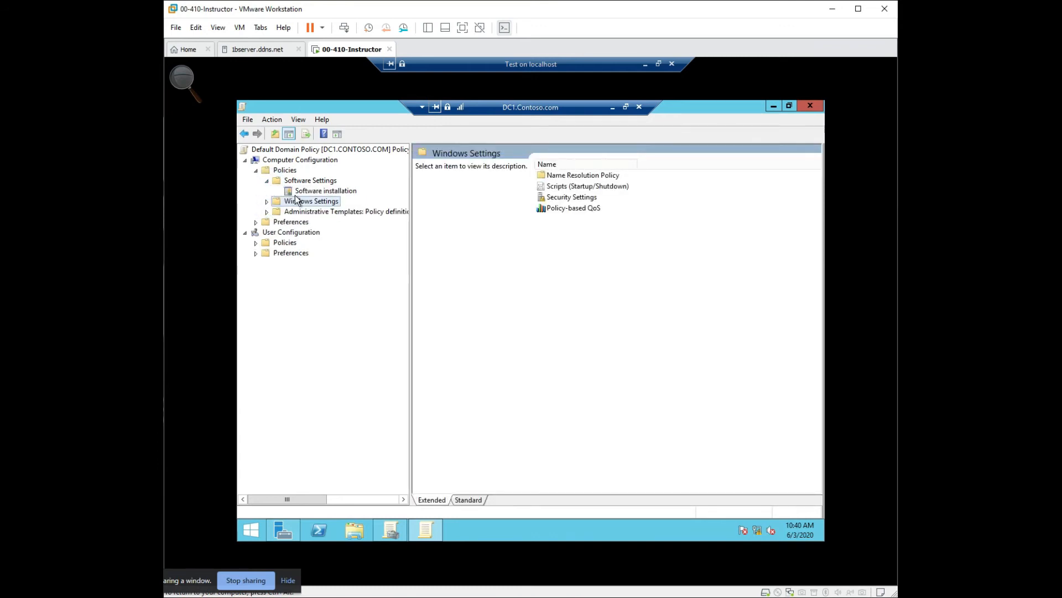
click(294, 193)
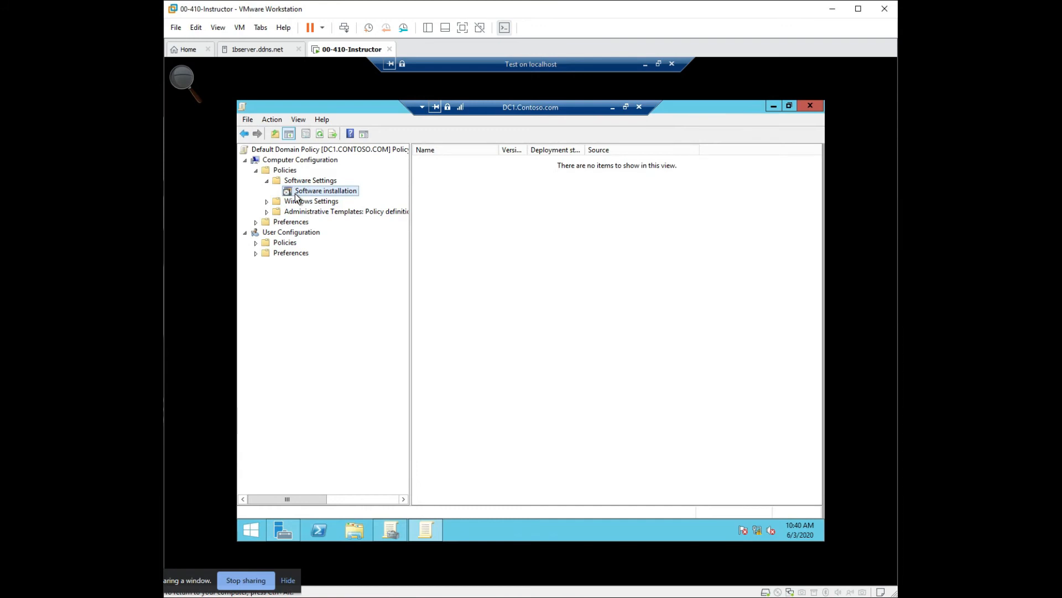
right_click(294, 194)
mouse_move(343, 201)
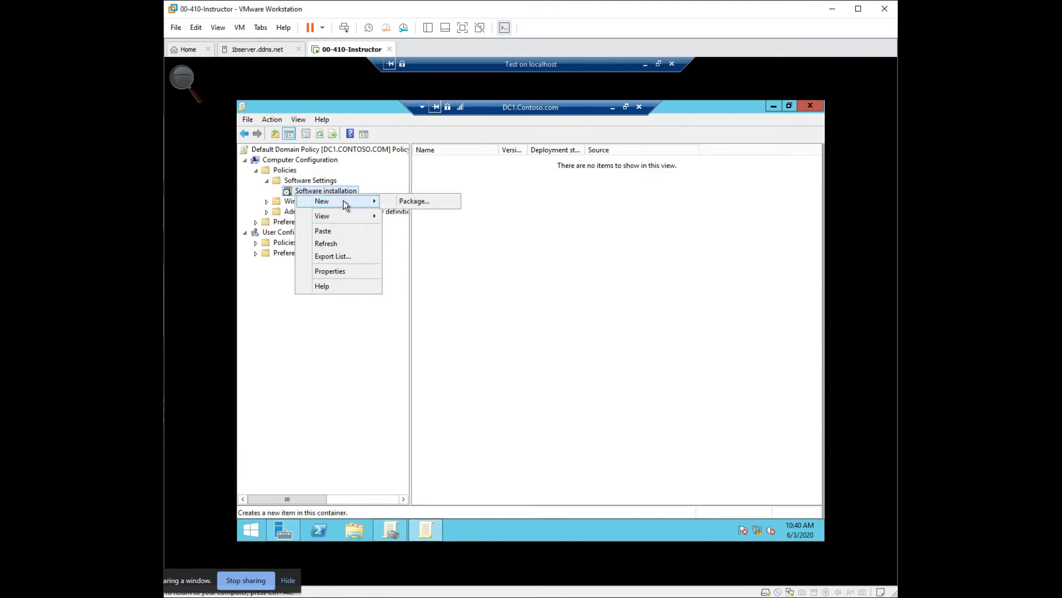
click(415, 201)
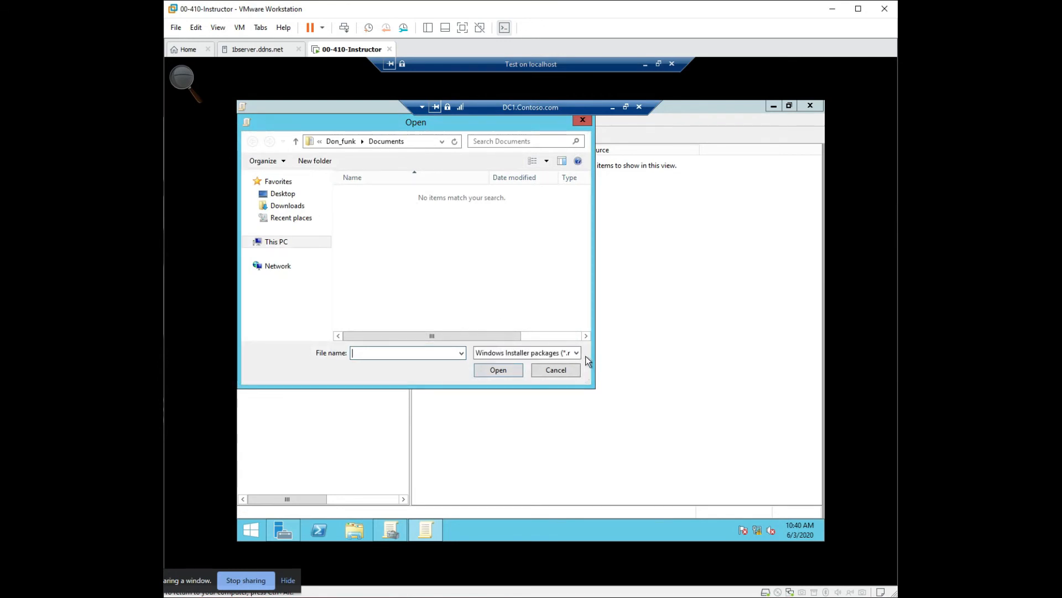
click(570, 353)
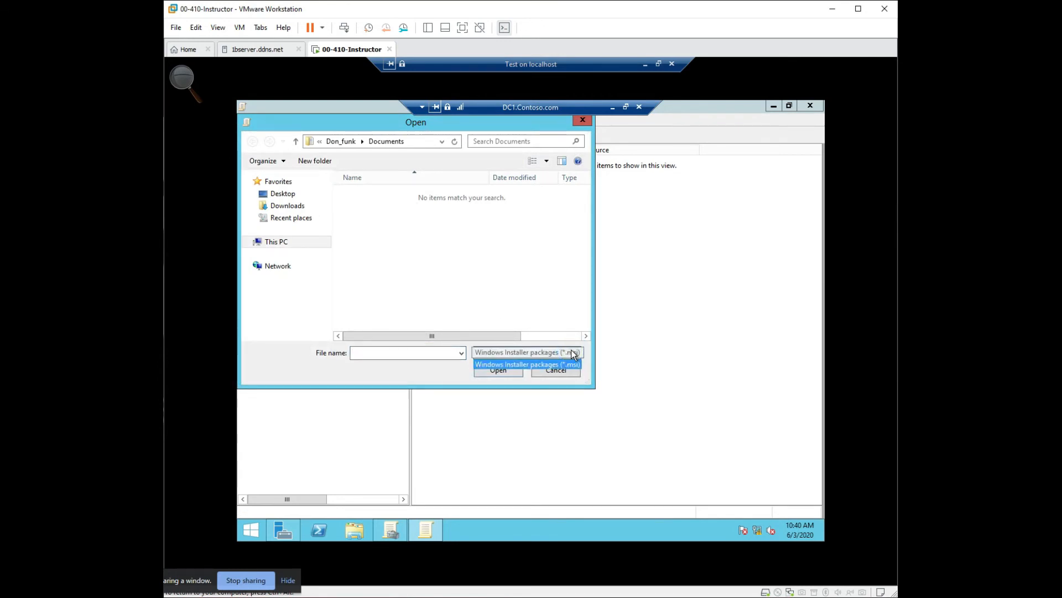
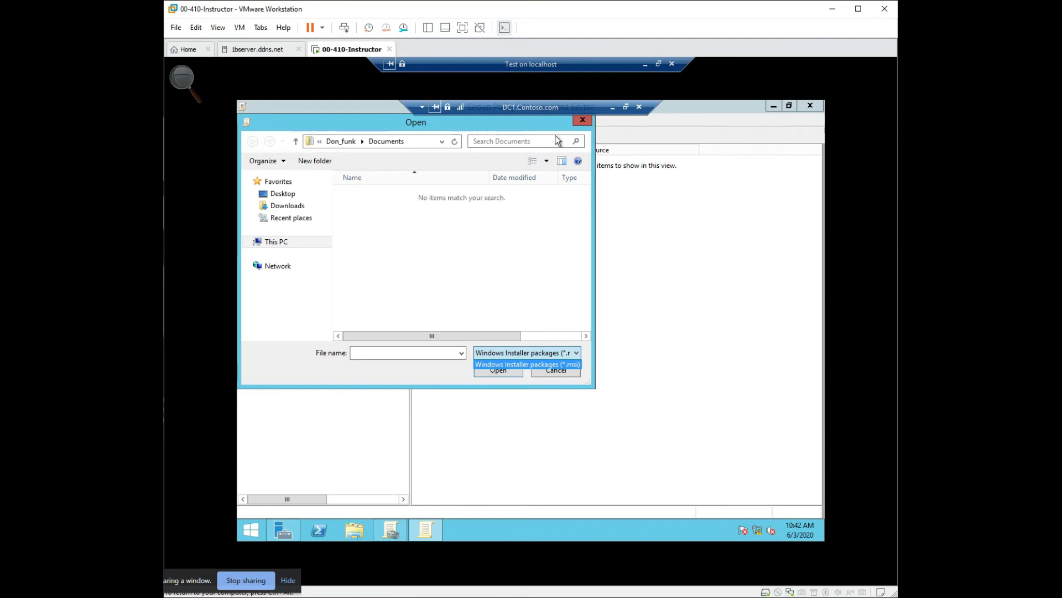
- Close the package file browser without choosing a file and collapse Computer Configuration
click(583, 122)
click(584, 122)
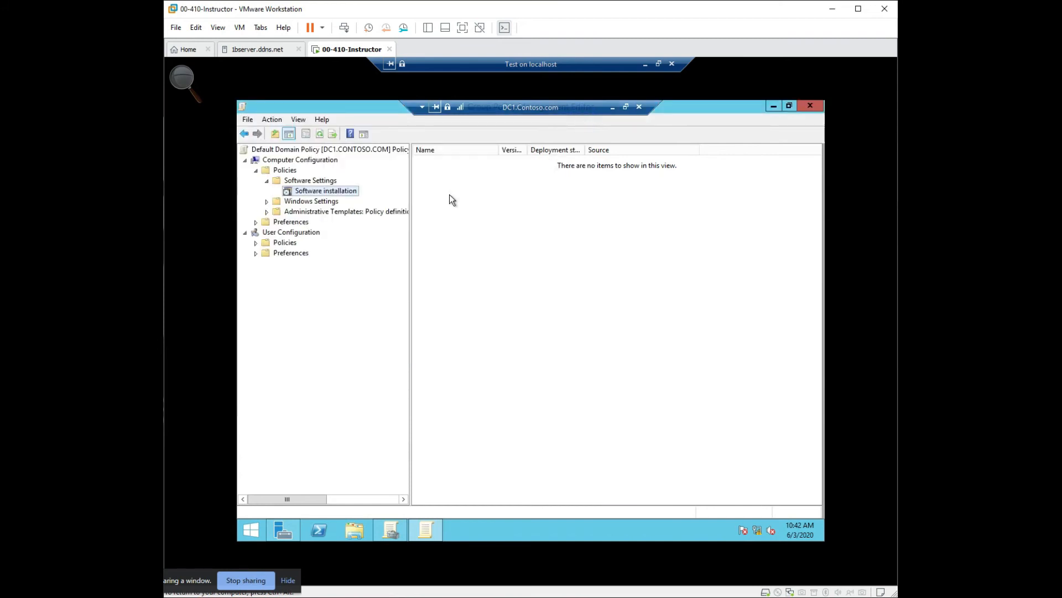
click(249, 160)
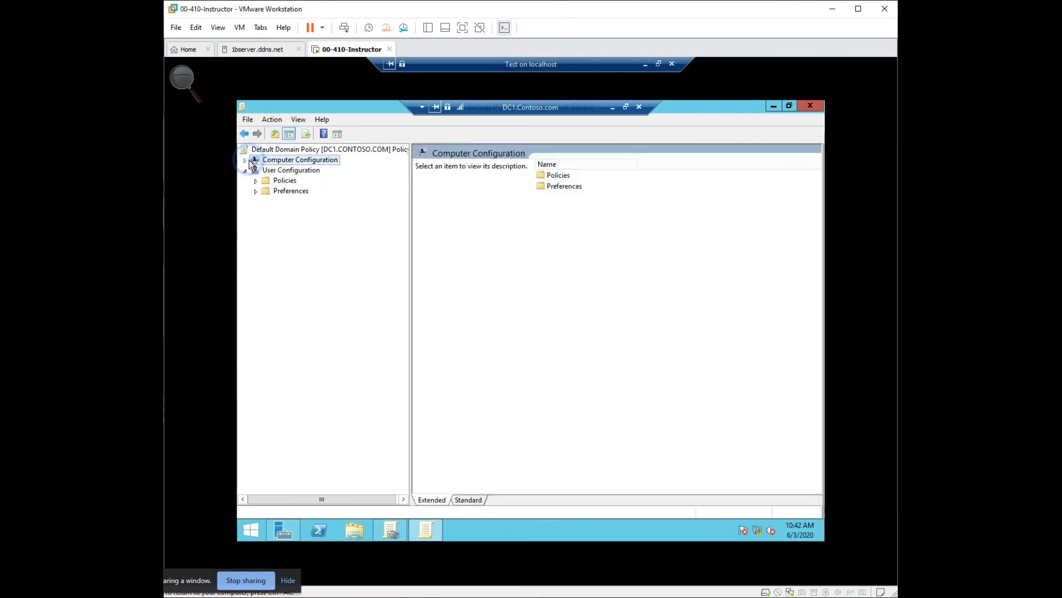
- Expand the user Preferences and read the Windows Settings item descriptions from Drive Maps through Shortcuts
click(256, 190)
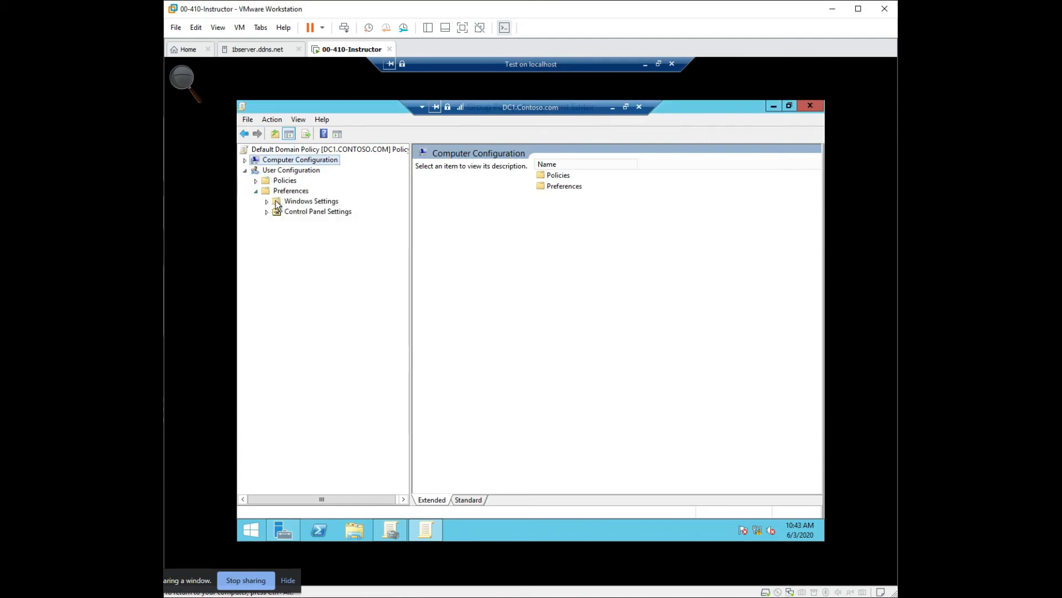
click(276, 204)
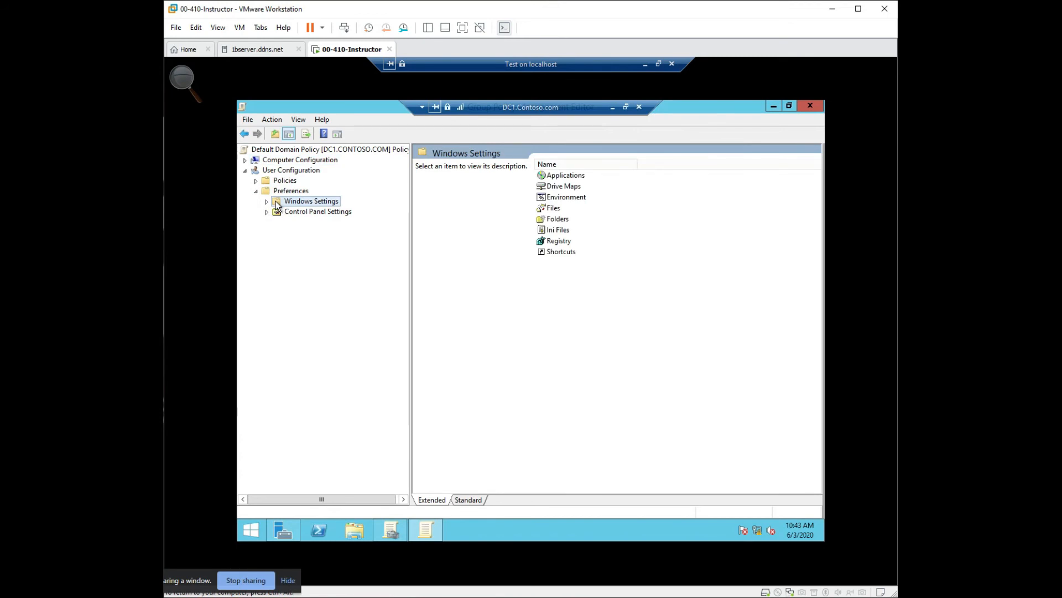
click(565, 185)
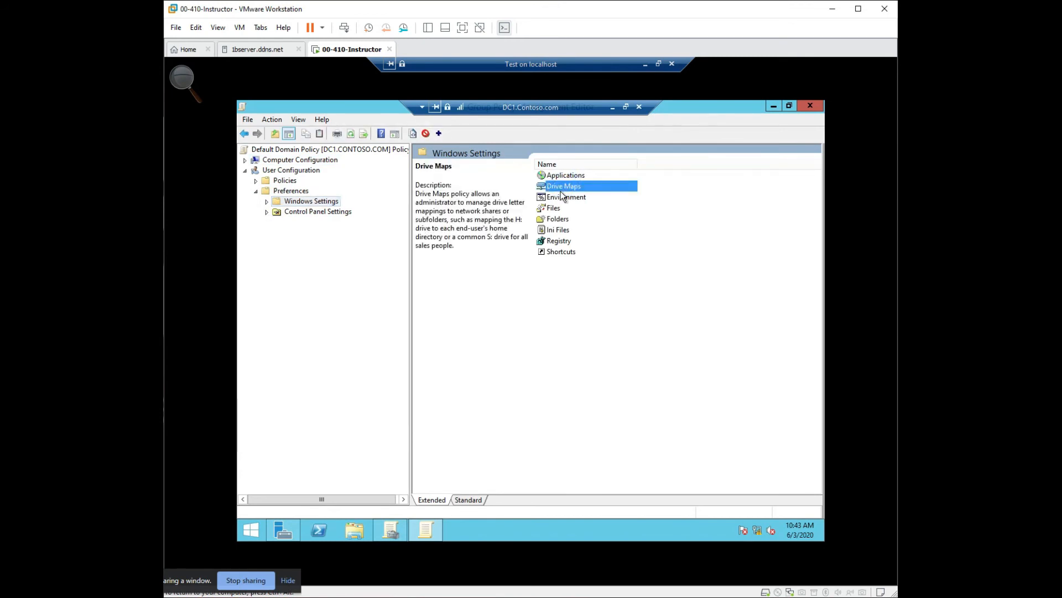
click(559, 200)
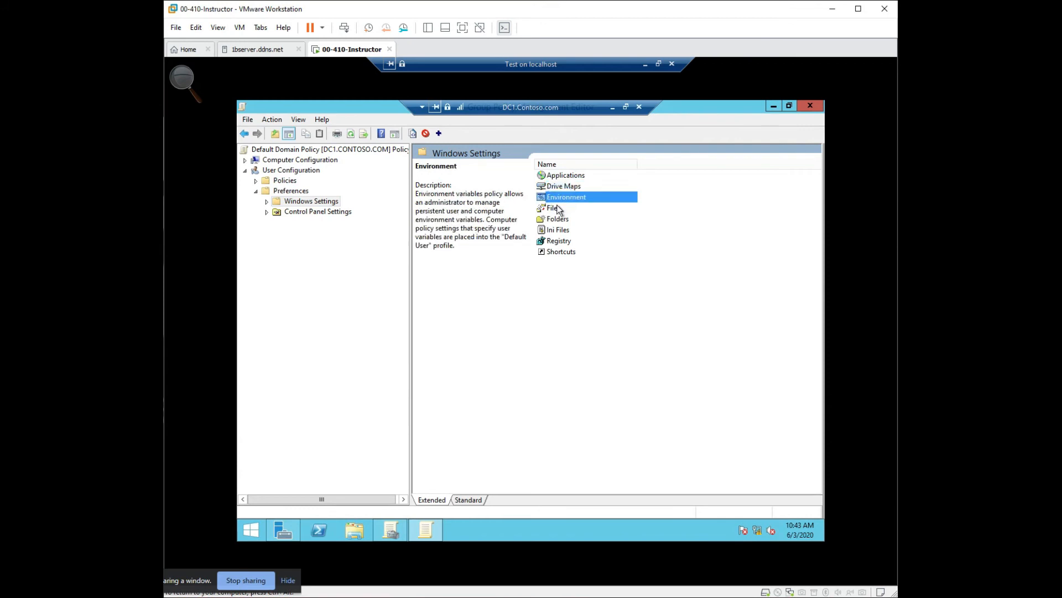
click(555, 210)
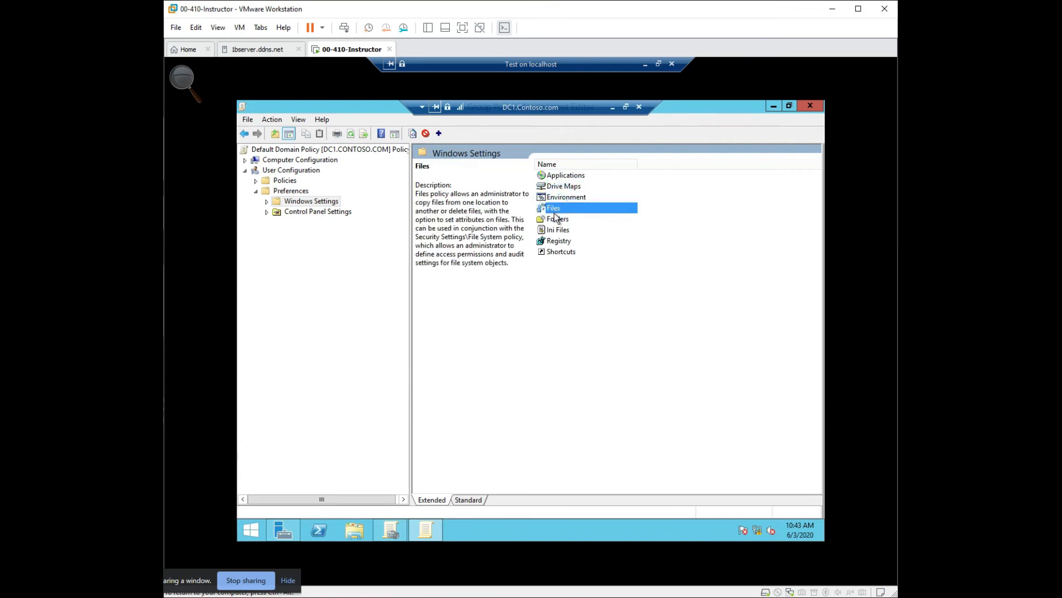
click(558, 219)
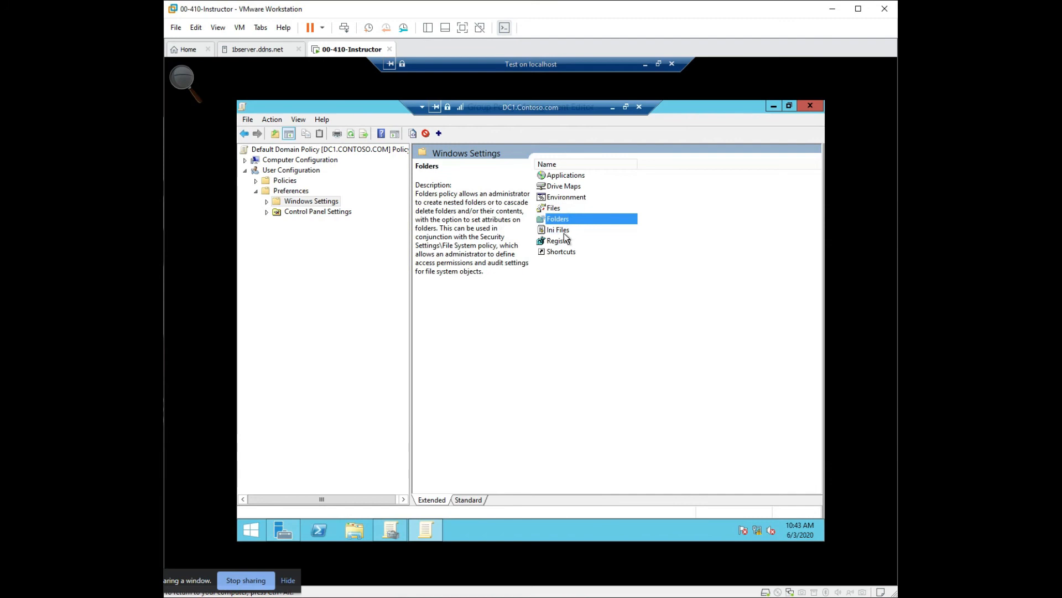
click(565, 230)
click(559, 241)
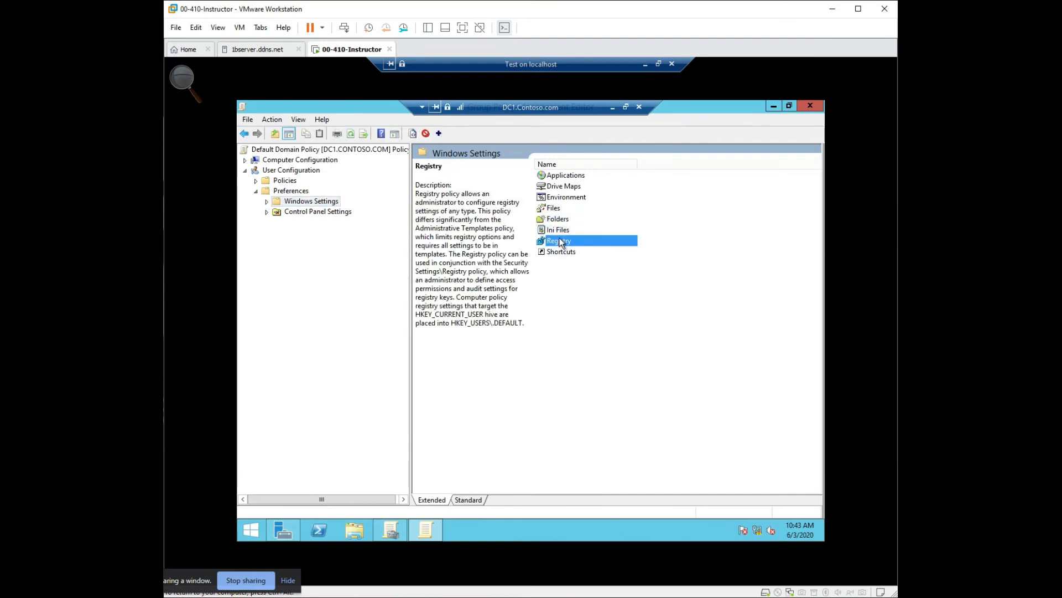
click(564, 252)
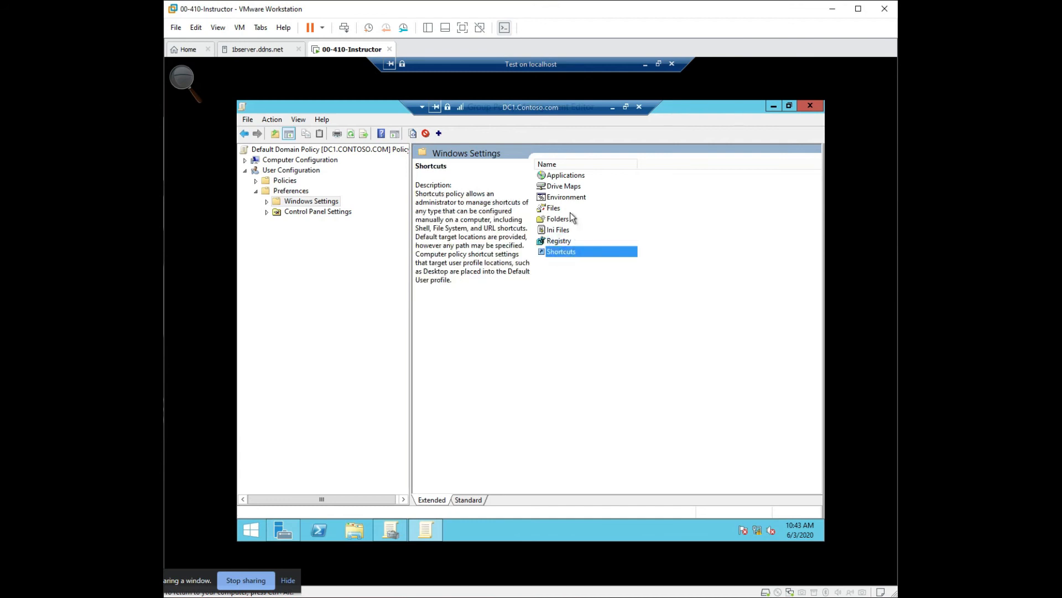
- View the Shortcuts, Registry and Ini Files preference pages under the user Windows Settings
double_click(556, 251)
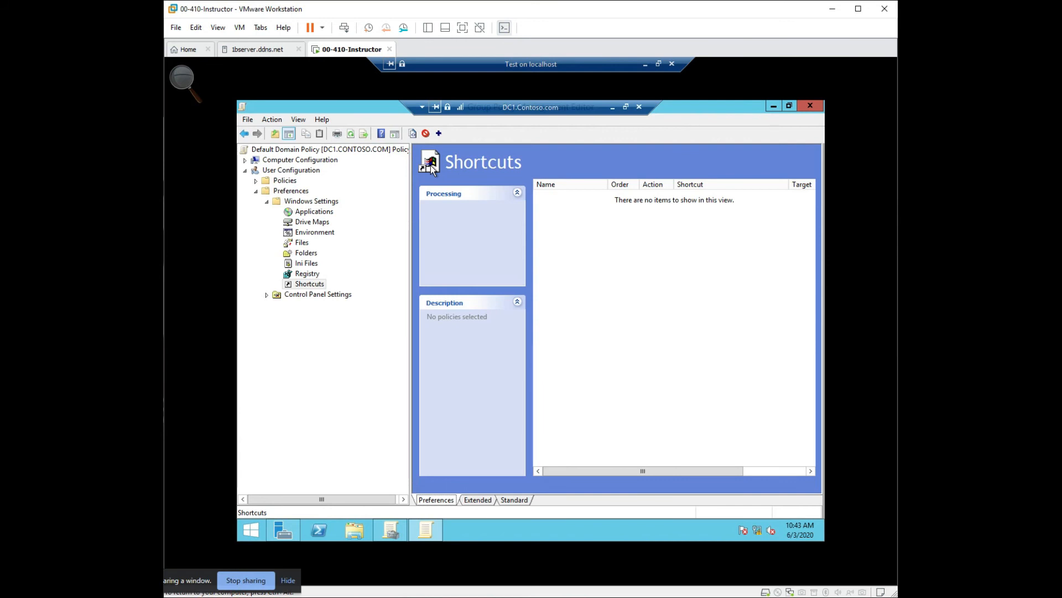
click(297, 276)
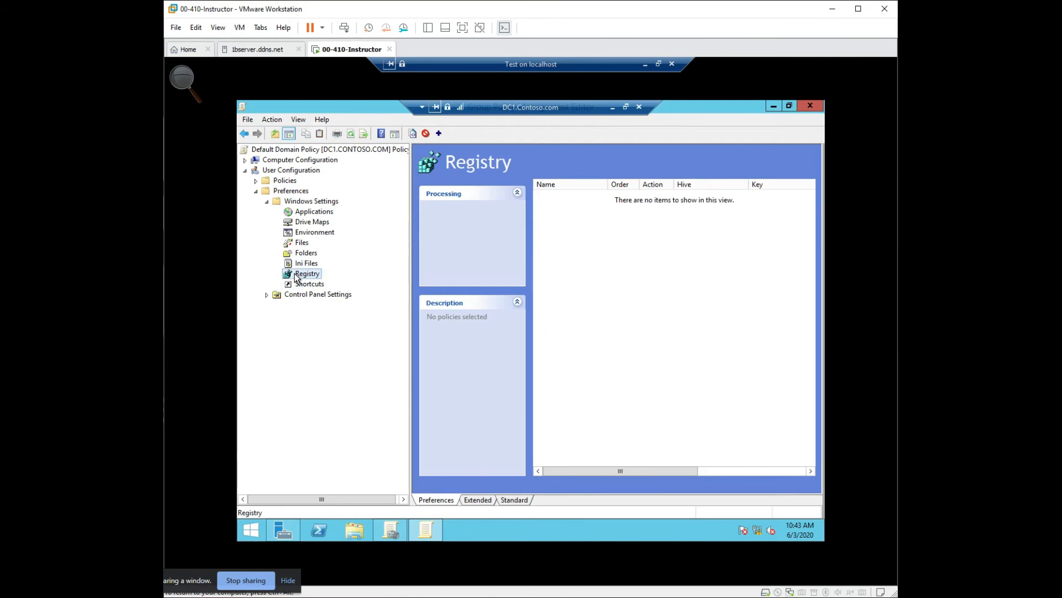
click(313, 263)
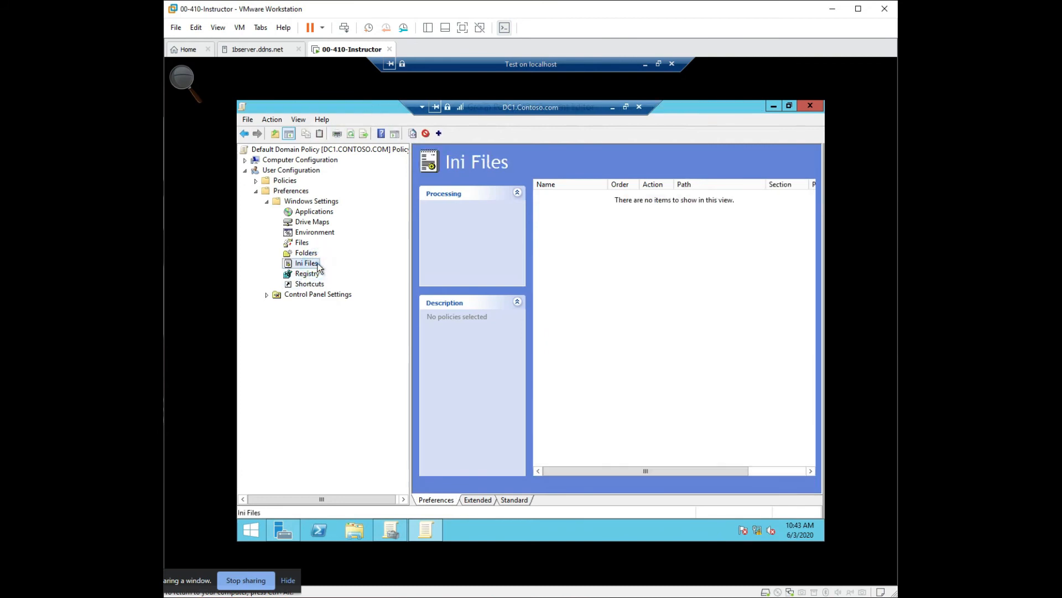
- Check what can be created on the Folders preference page, view Applications, and collapse the user Windows Settings
click(308, 253)
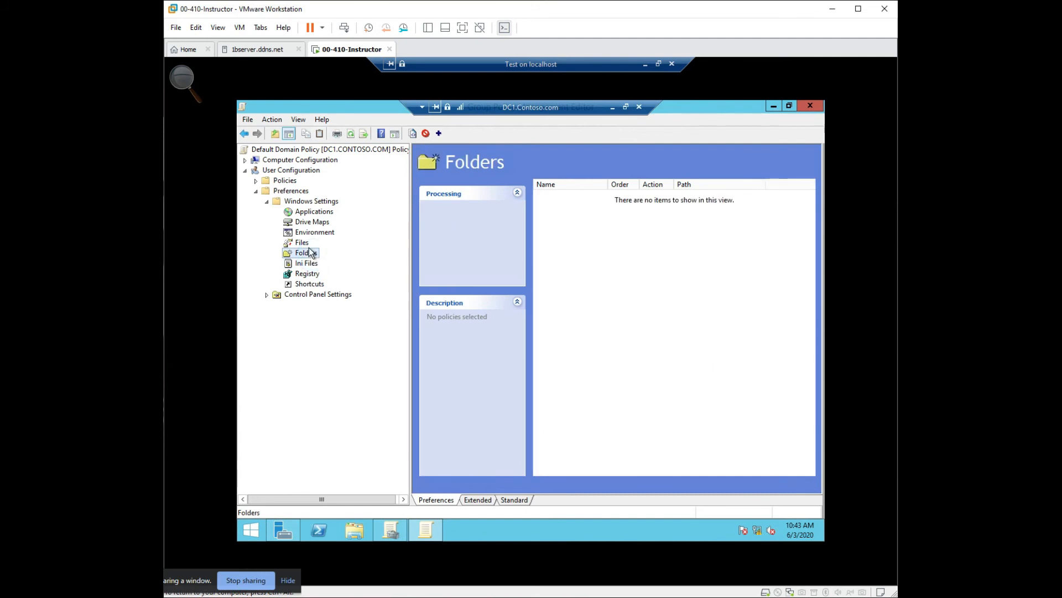
right_click(574, 255)
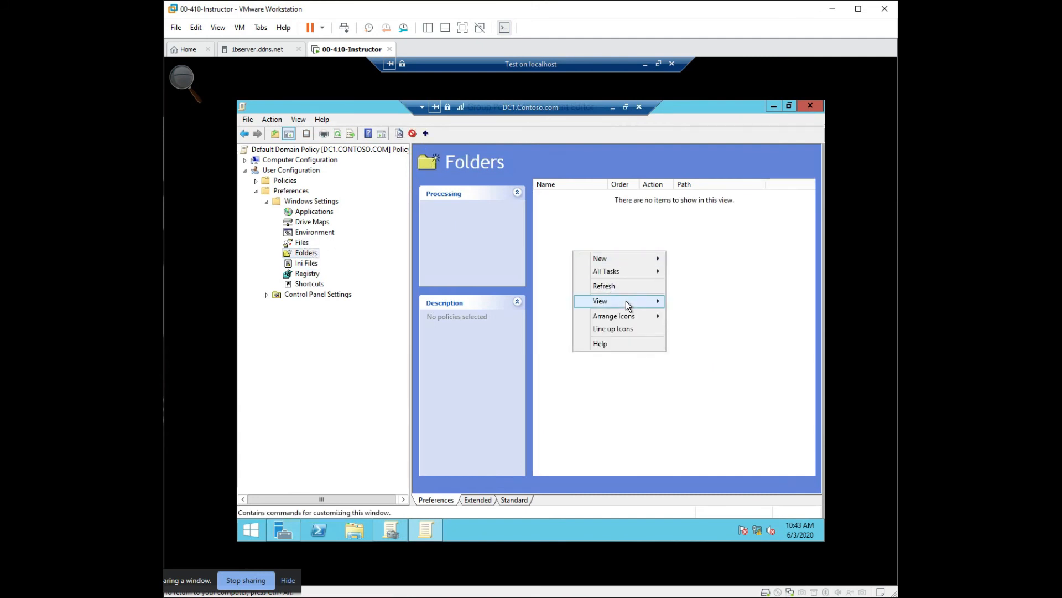
mouse_move(625, 301)
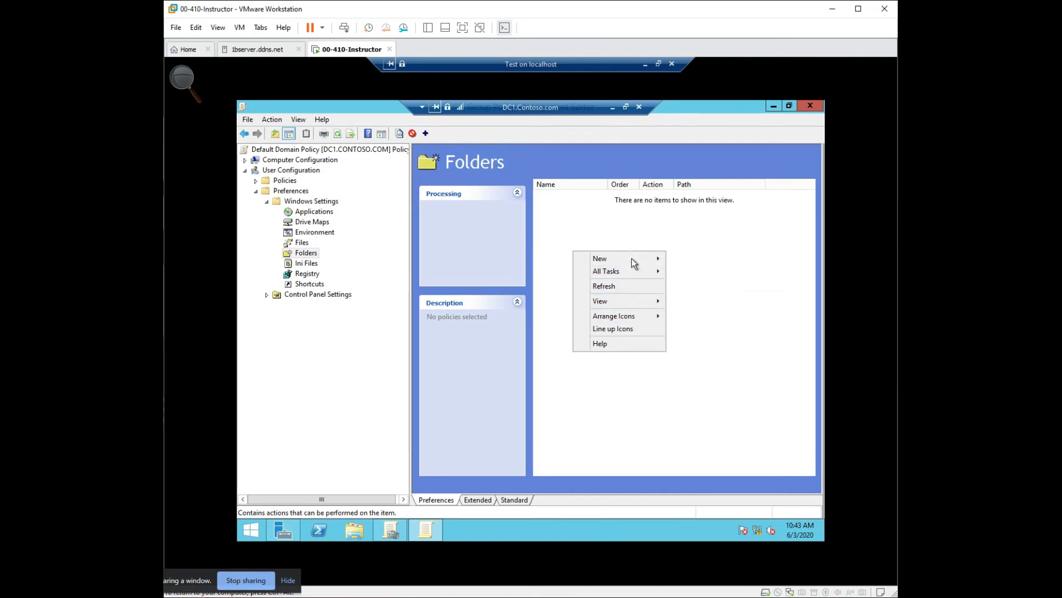
mouse_move(634, 264)
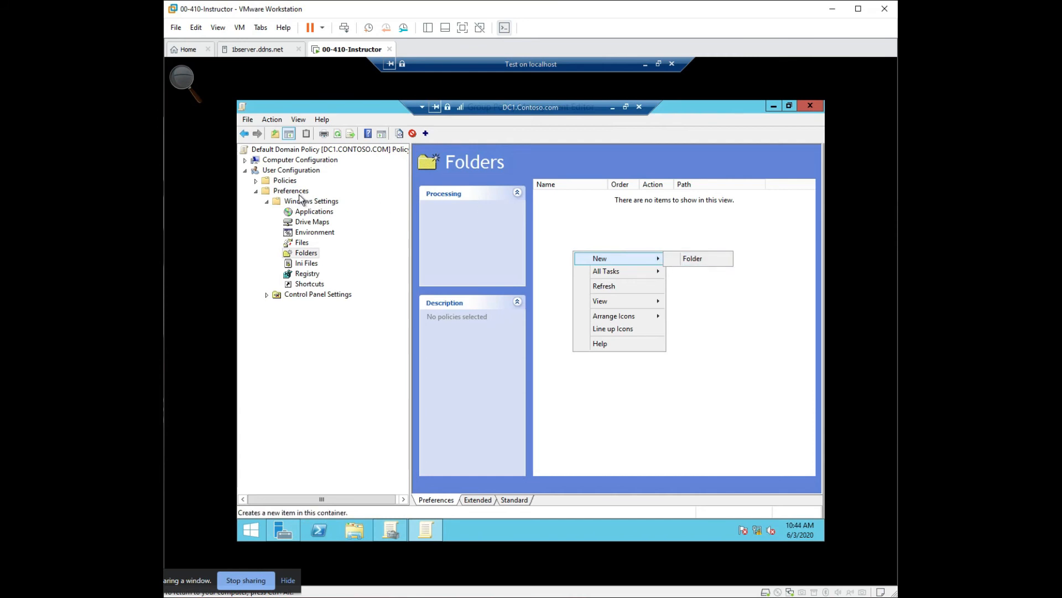
click(293, 213)
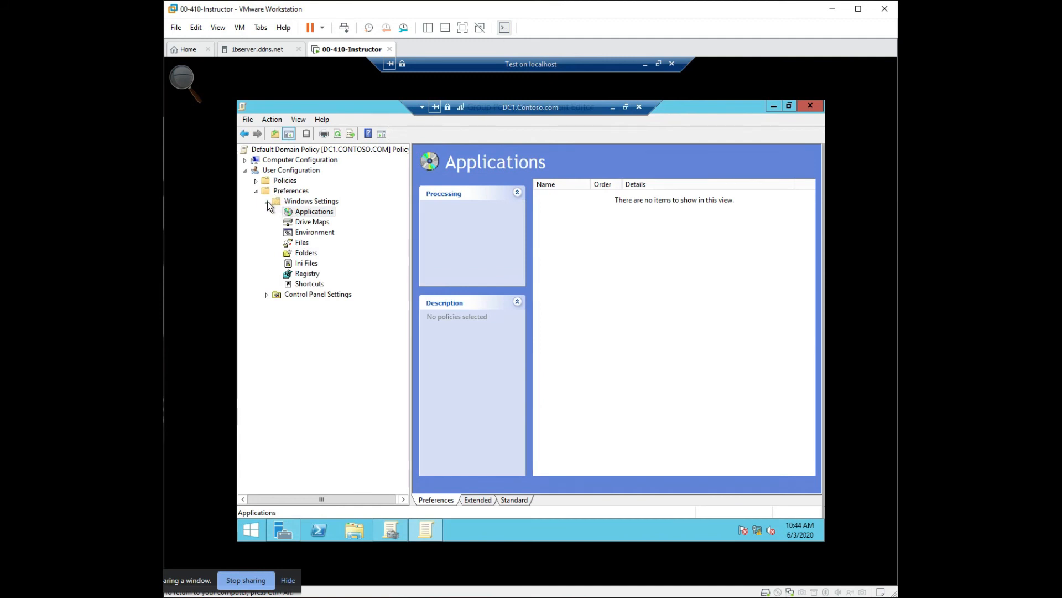
click(267, 201)
- Review the user Control Panel Settings preference pages from Data Sources to Start Menu, and collapse Preferences
click(267, 212)
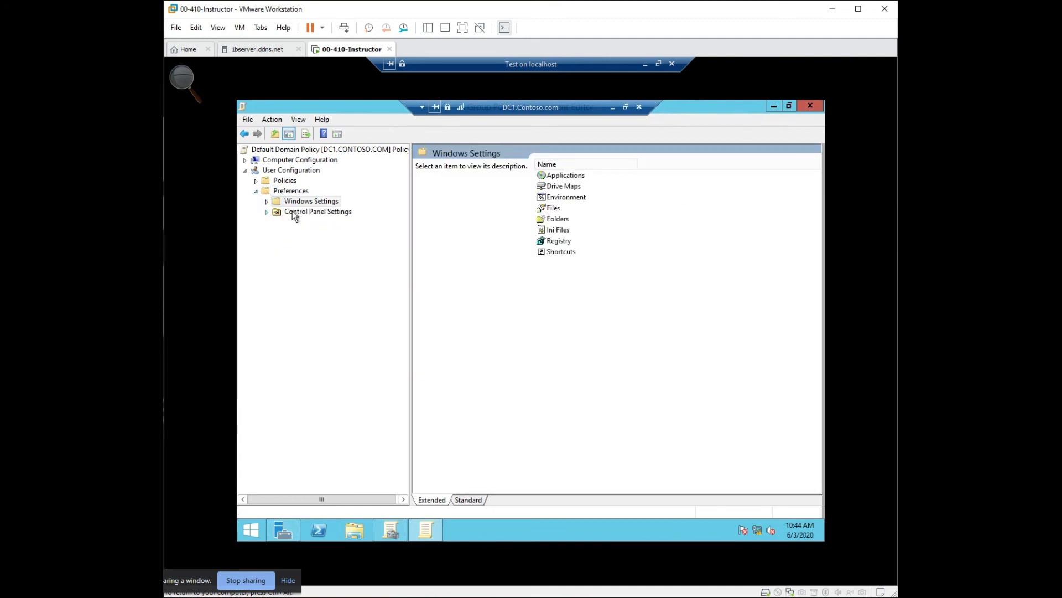
click(326, 223)
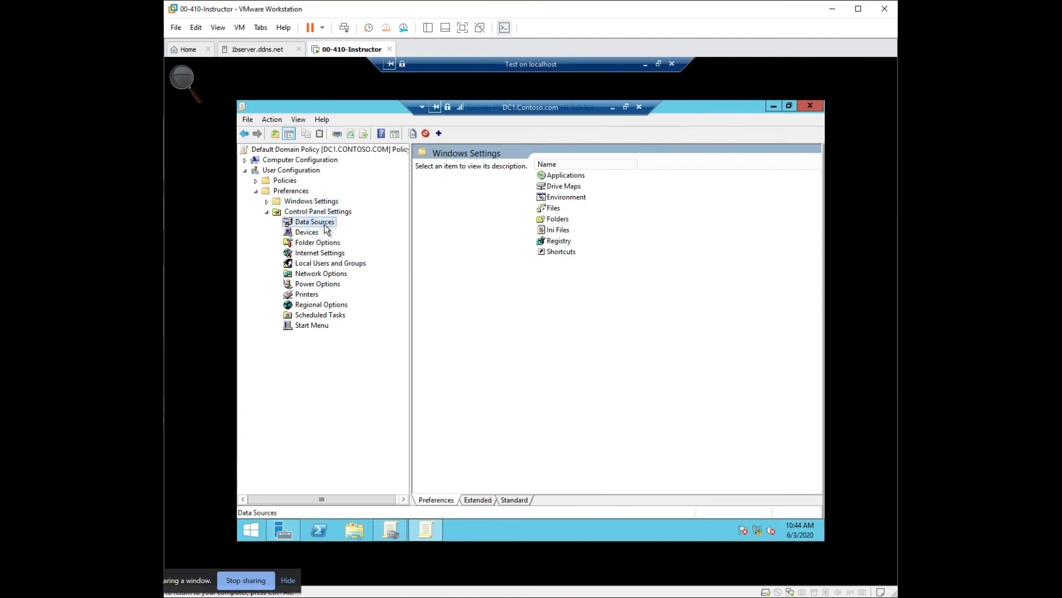
click(320, 234)
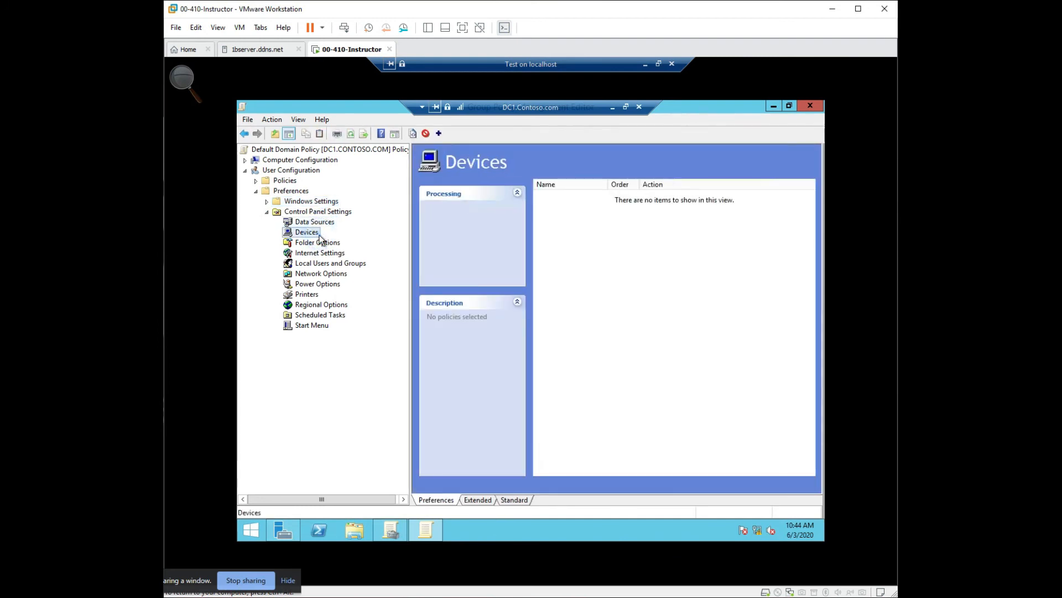
click(311, 243)
click(314, 253)
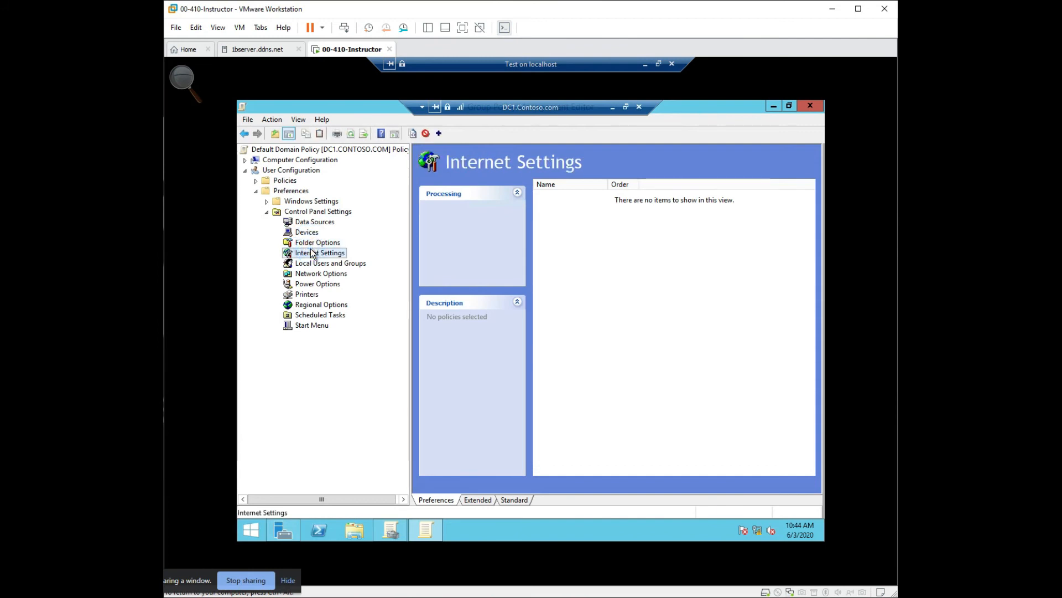
click(317, 264)
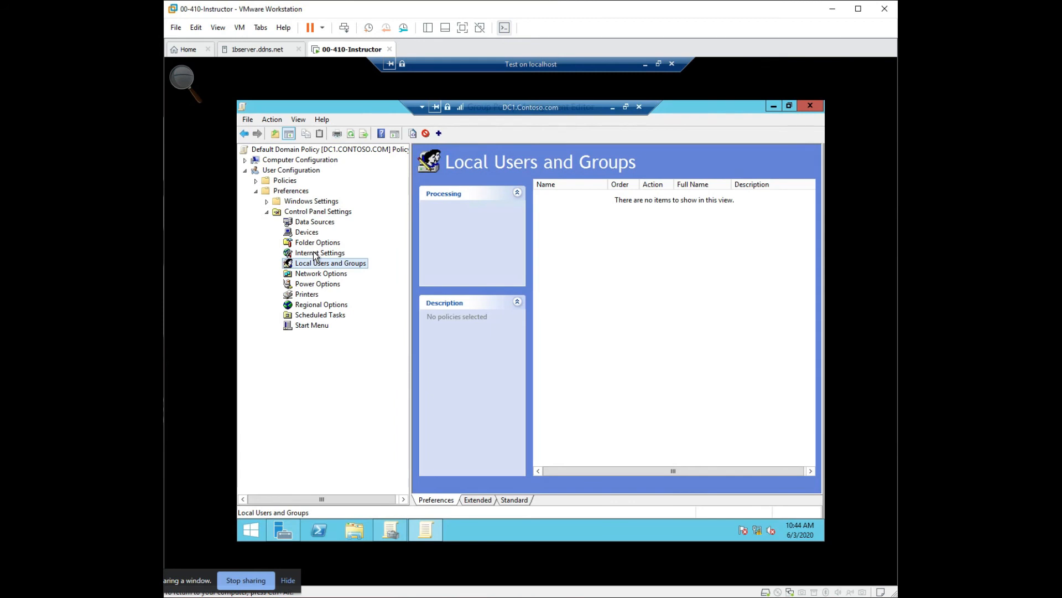
click(311, 284)
click(307, 295)
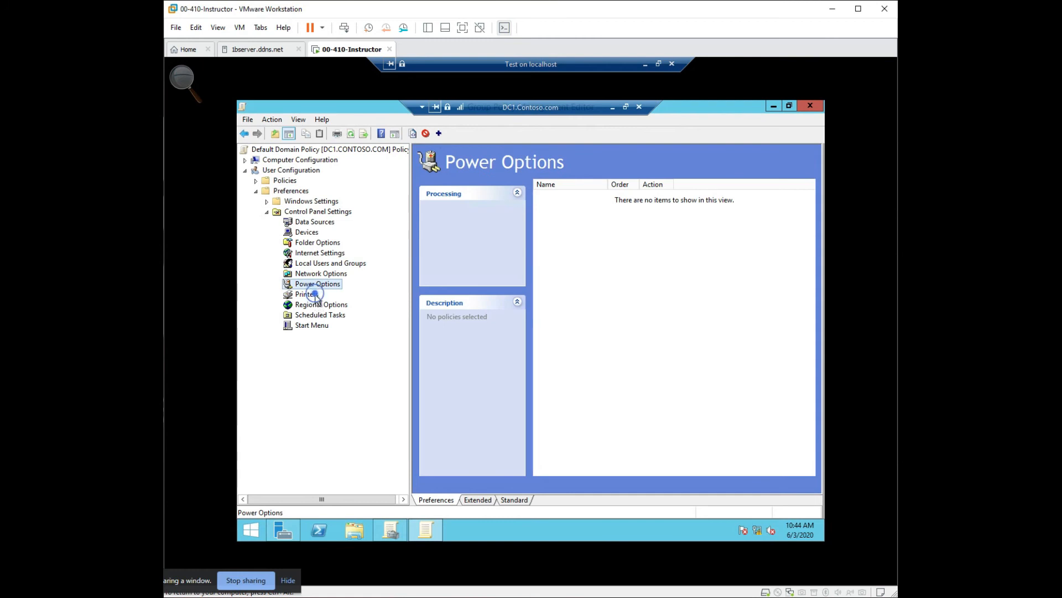
click(313, 306)
click(313, 316)
click(312, 326)
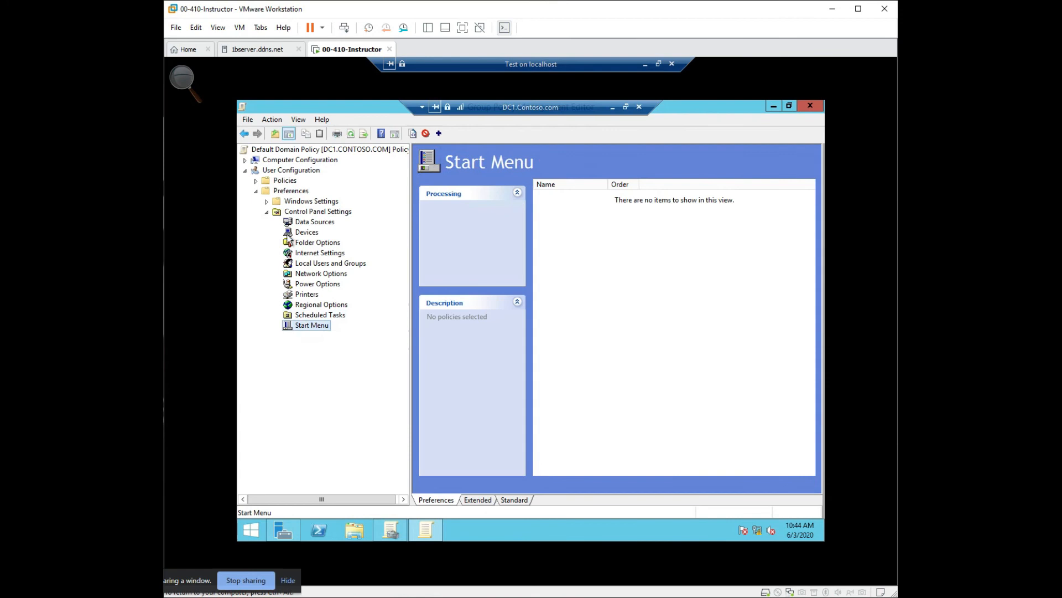
click(267, 212)
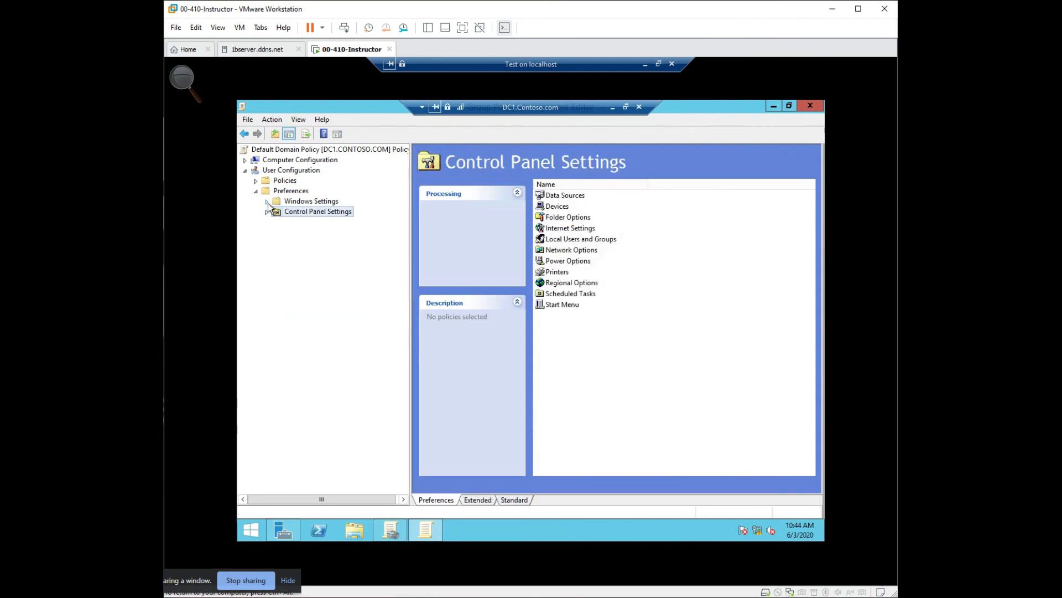
click(256, 191)
- Expand the user Policies and view Software installation and the Scripts (Logon/Logoff) under Windows Settings
click(256, 181)
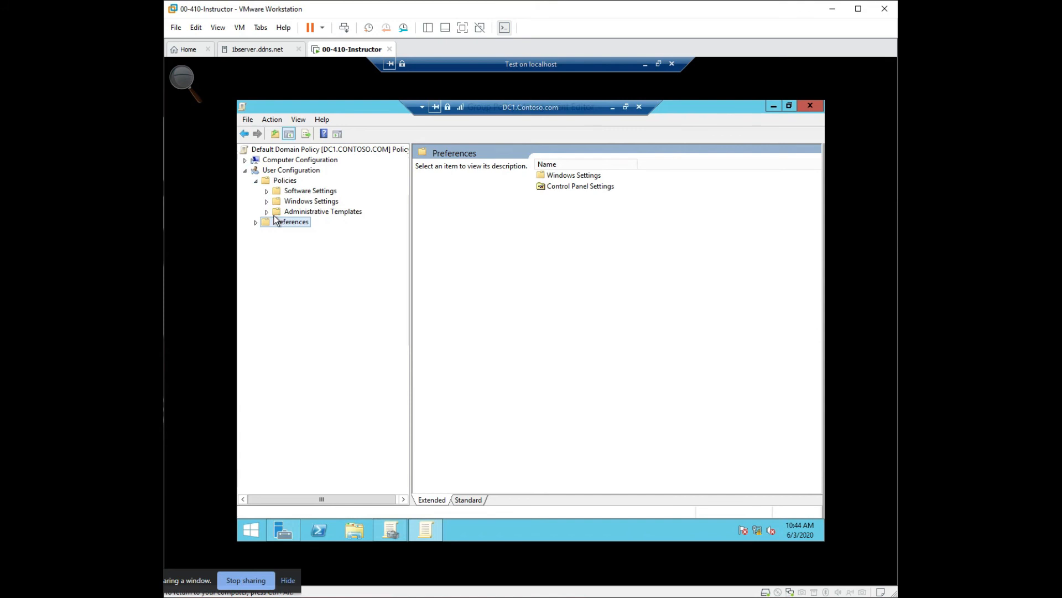
click(271, 191)
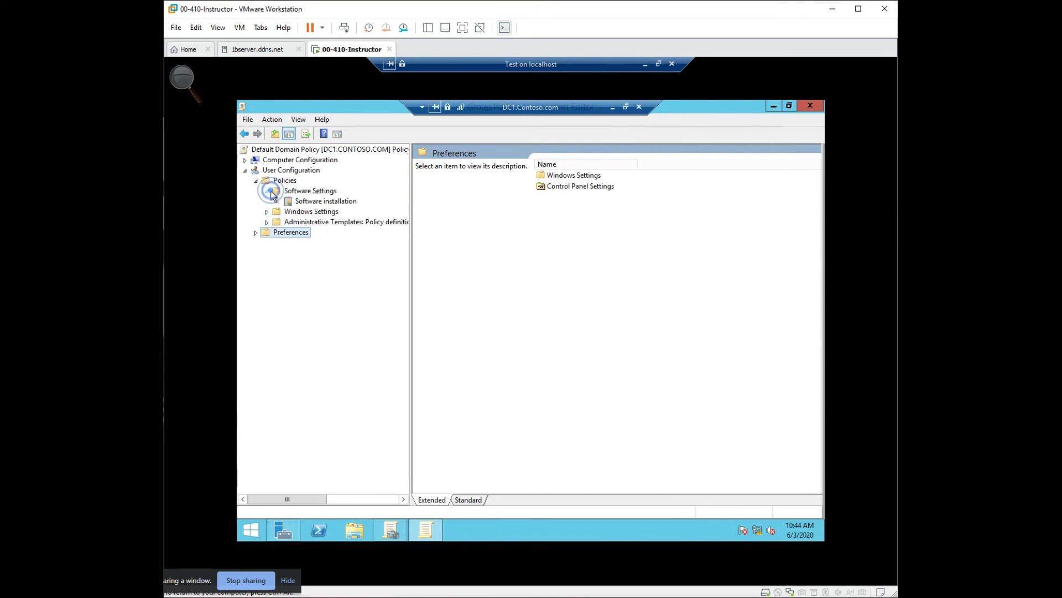
click(283, 198)
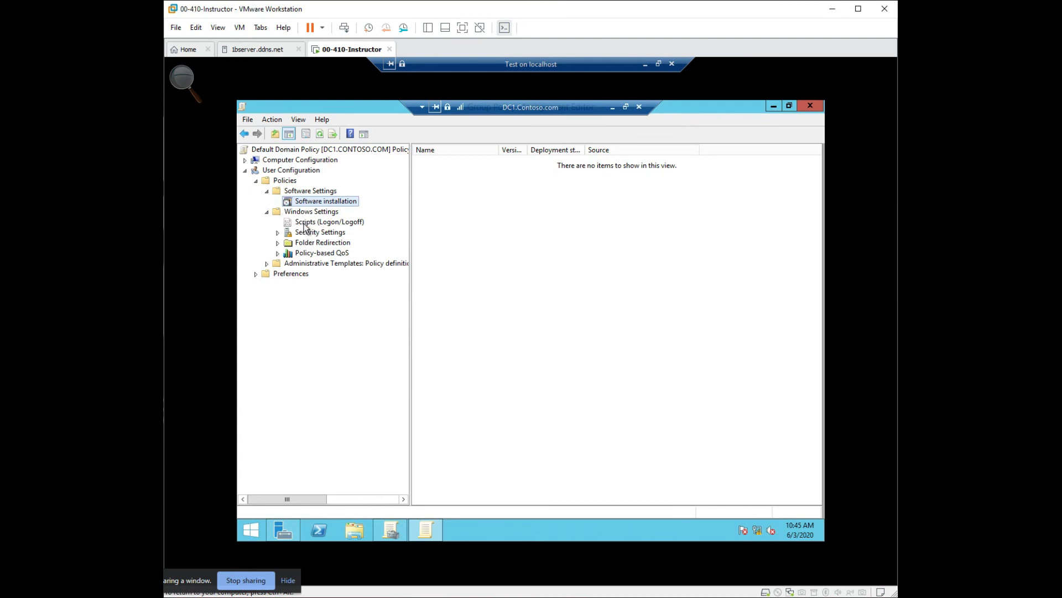
click(304, 223)
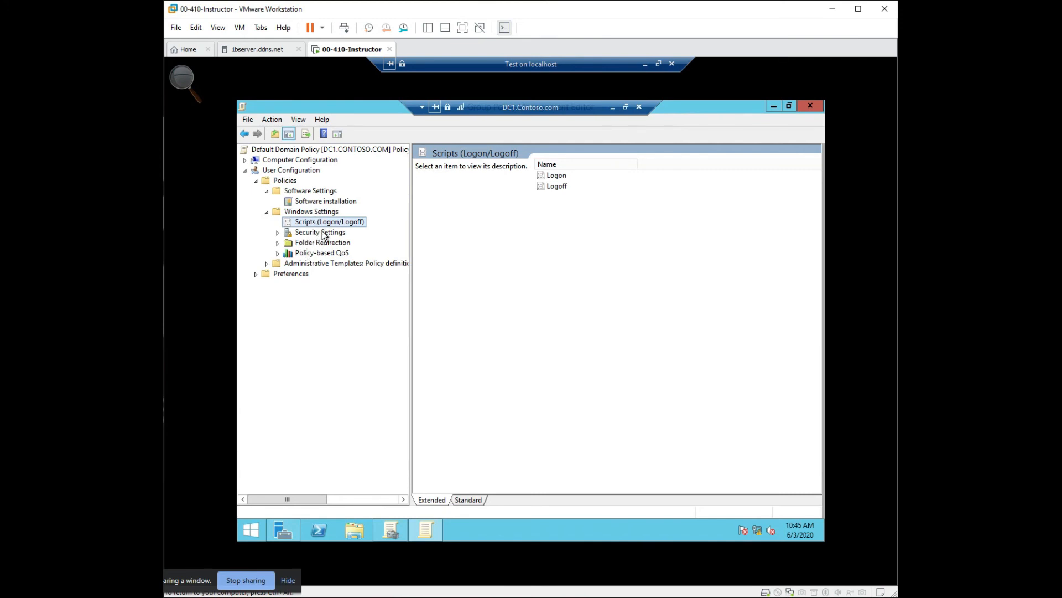
- Examine the user Security Settings, including Public Key Policies and the commands available for Software Restriction Policies
click(278, 233)
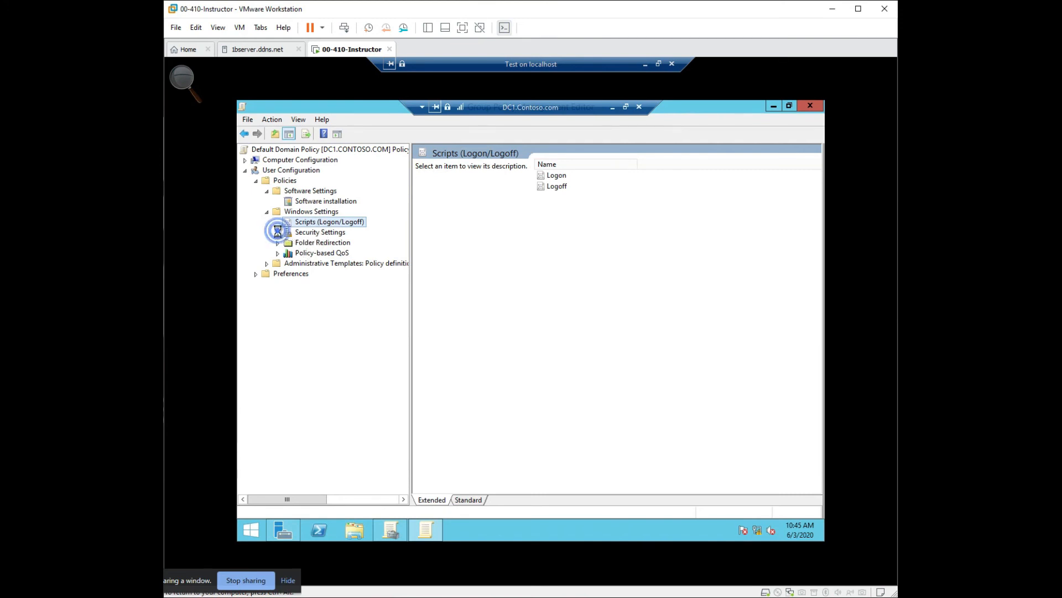
click(304, 233)
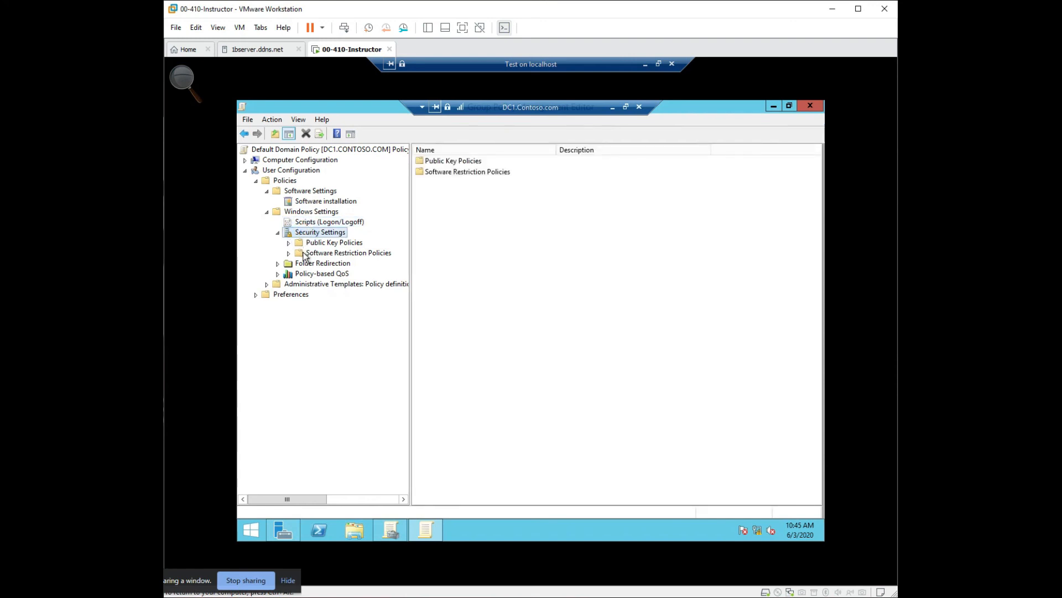
click(288, 243)
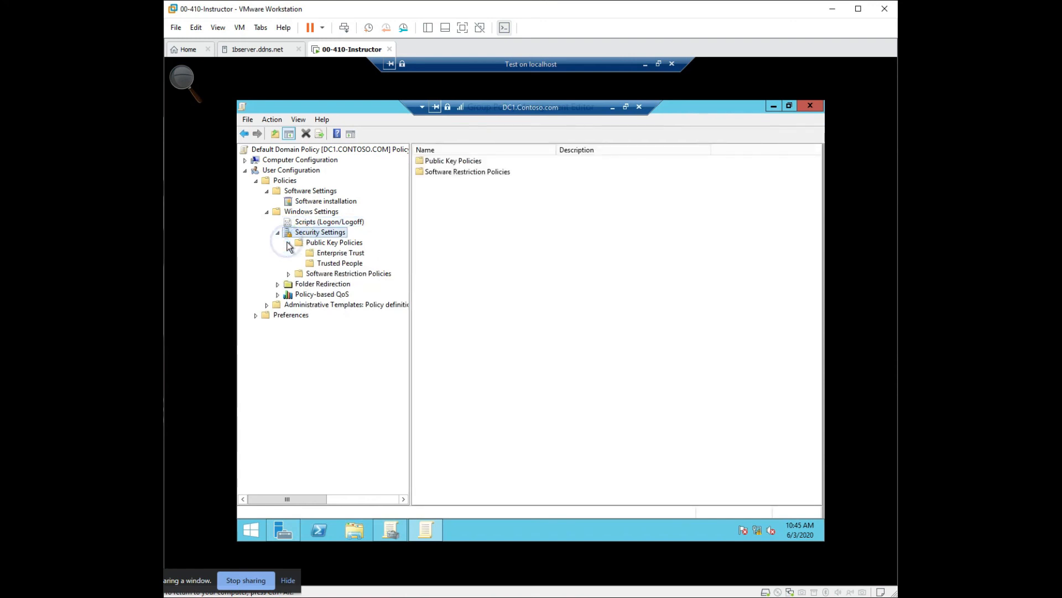
click(300, 275)
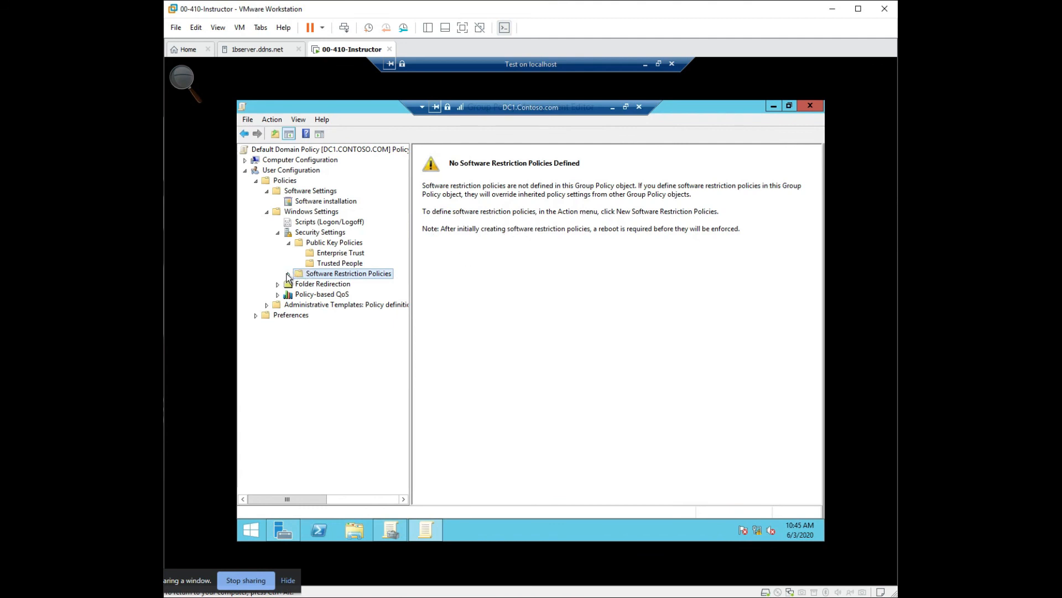
right_click(324, 276)
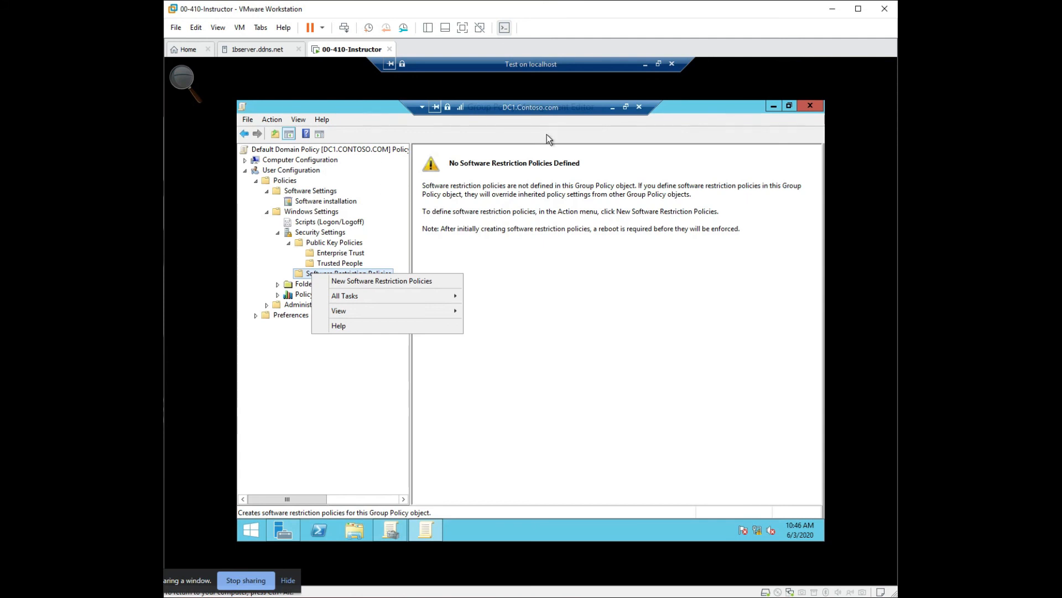
- Expand Folder Redirection under the user Windows Settings and view its redirectable folders, including Desktop and Start Menu
click(278, 285)
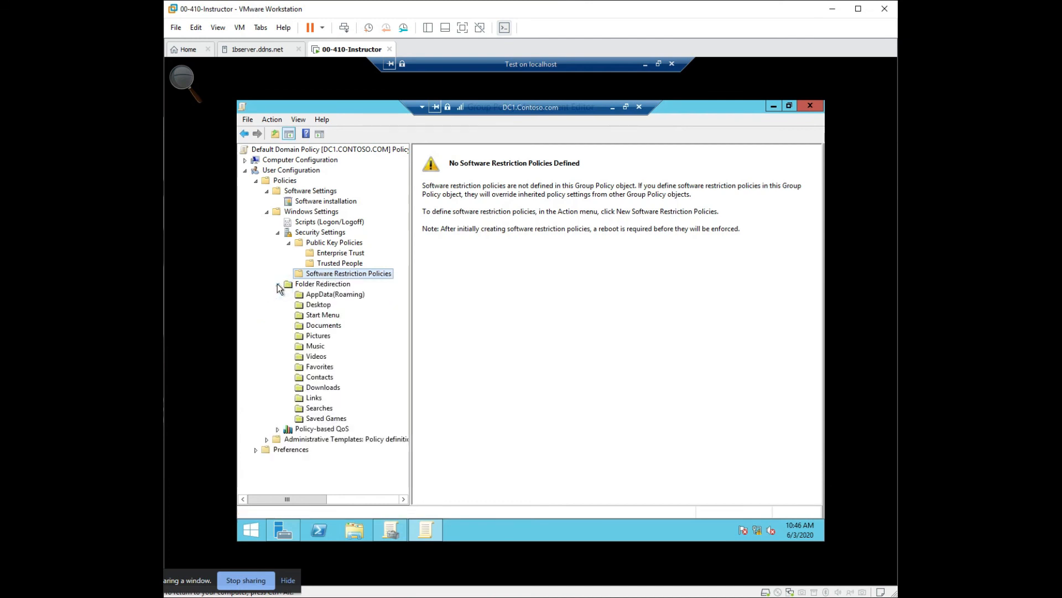
click(324, 285)
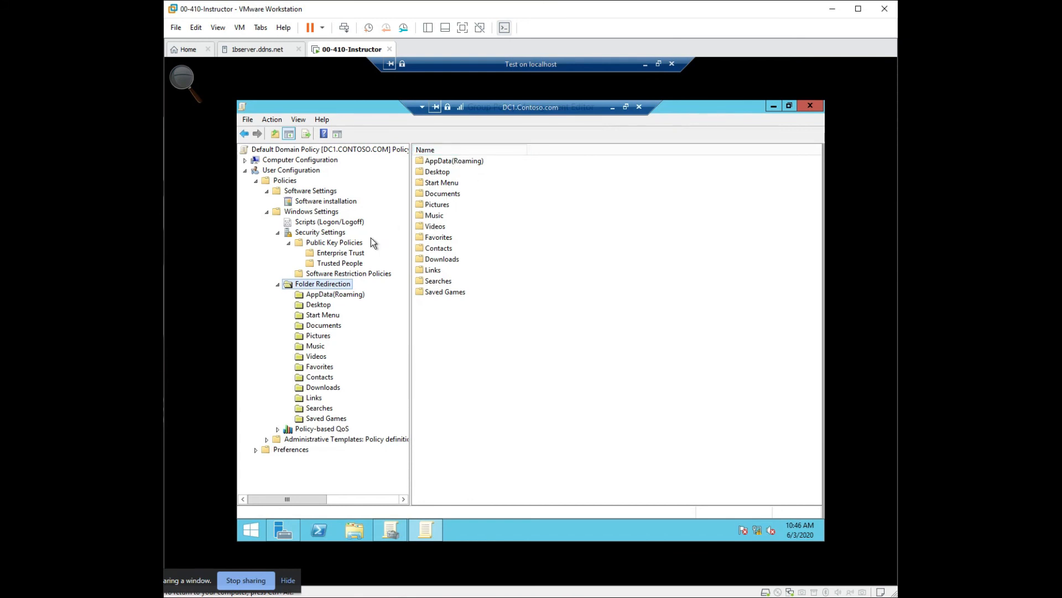
click(315, 305)
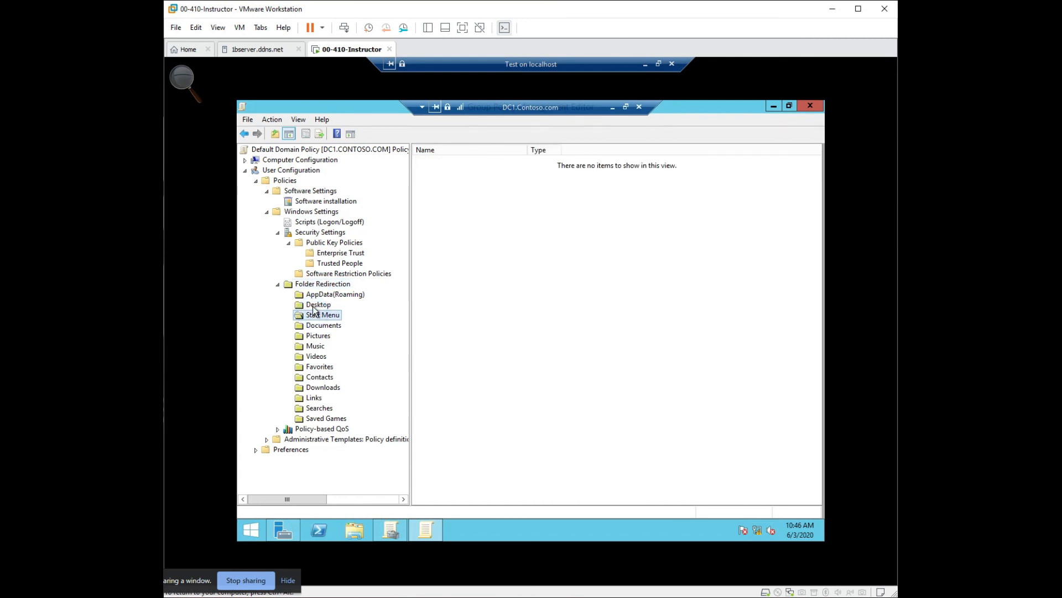
click(311, 311)
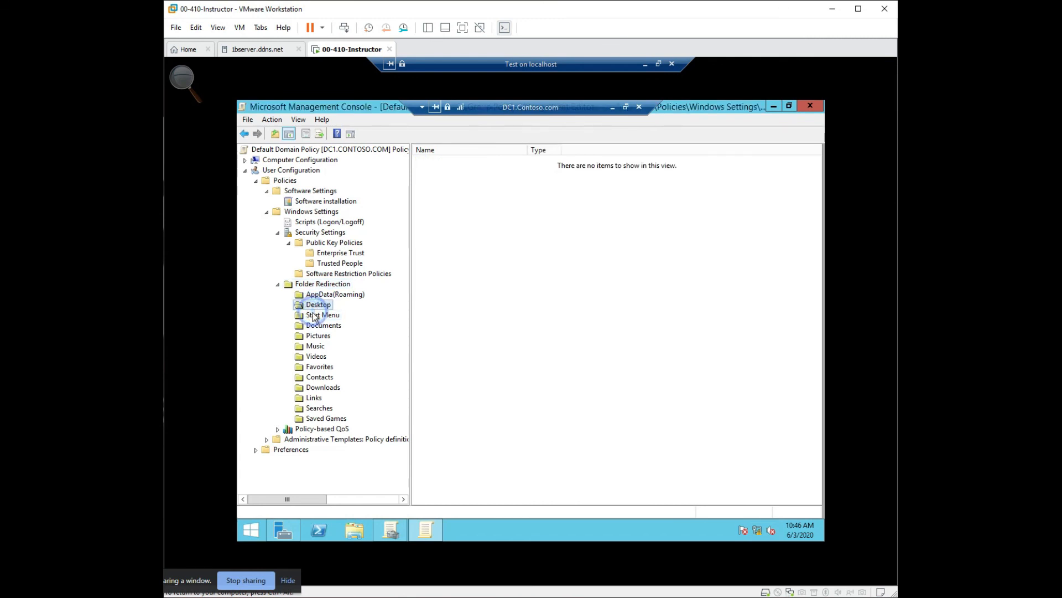
- Review the redirection setting choices in the Desktop folder's properties, keep Not configured, and close the dialog
right_click(308, 304)
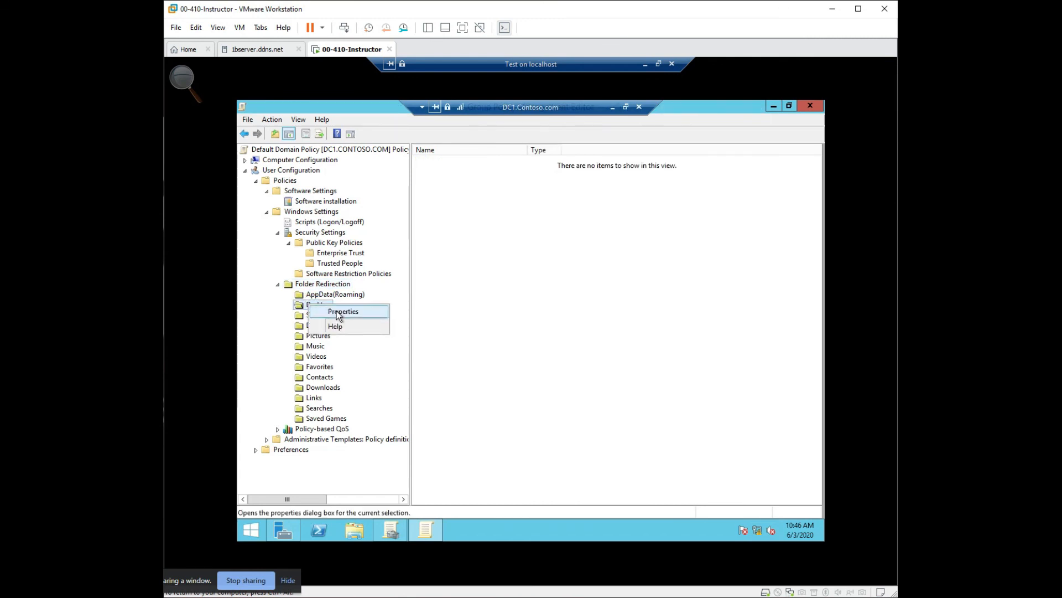
click(336, 311)
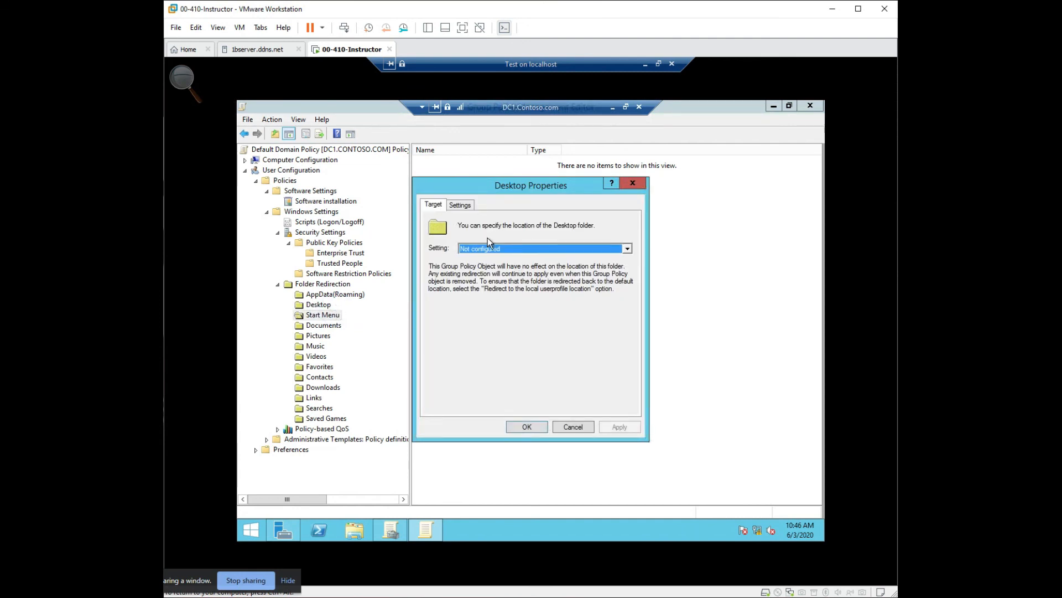
click(498, 250)
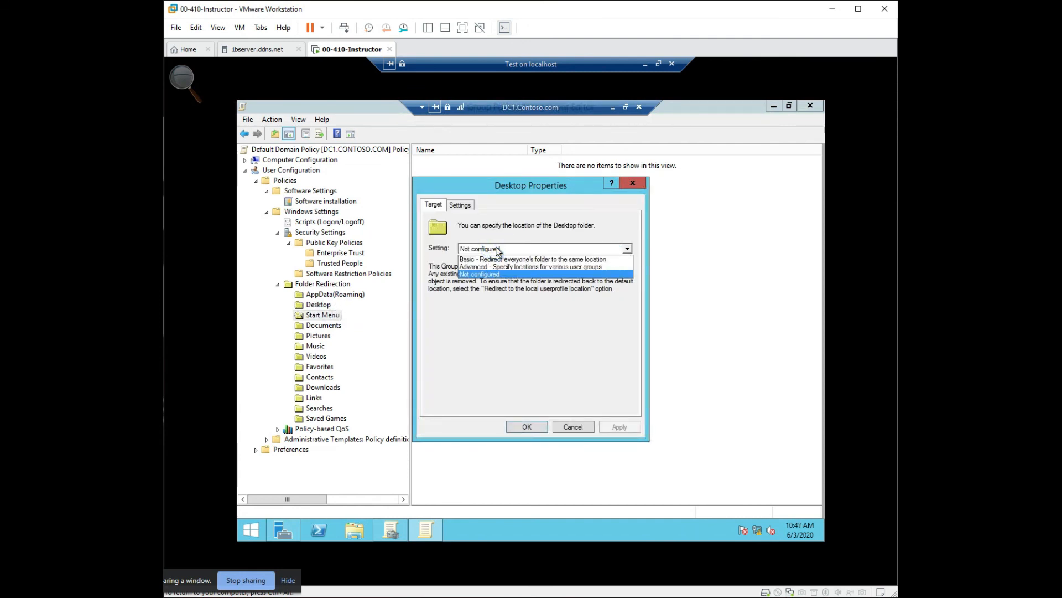
click(483, 274)
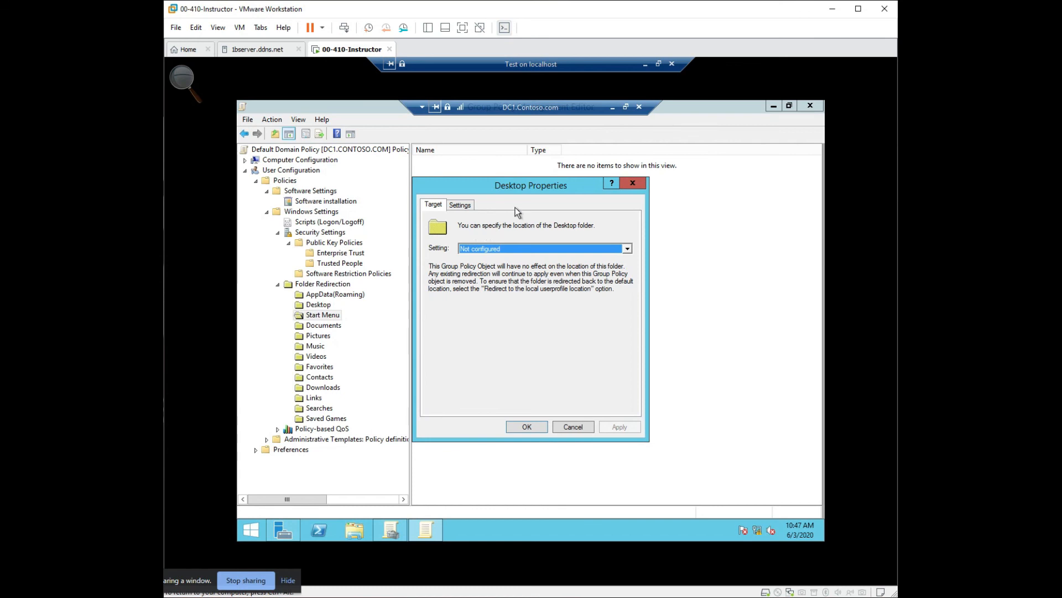
click(632, 184)
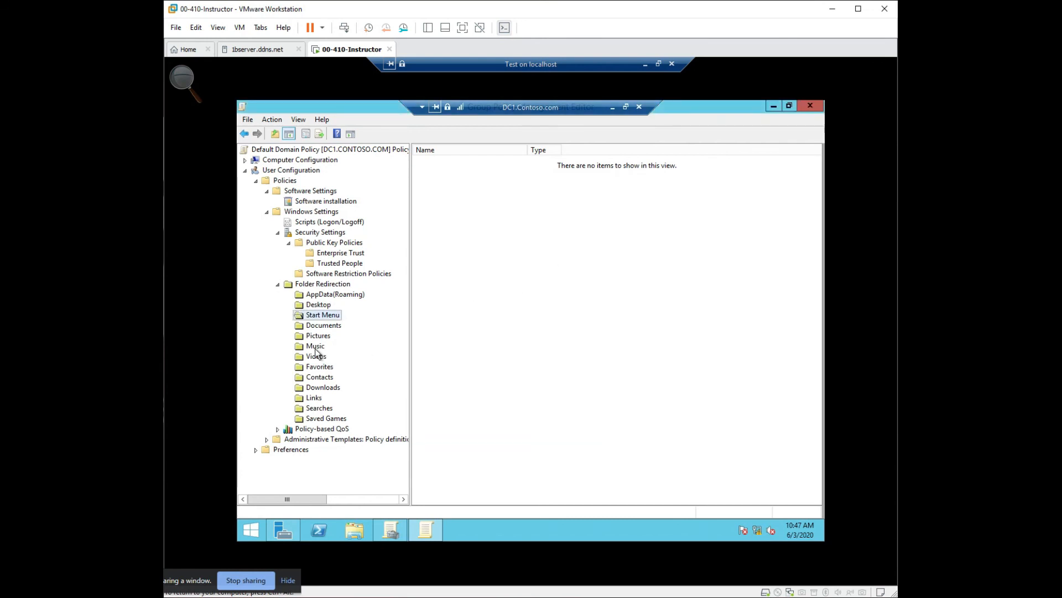
- In File Explorer, expand This PC, check the Location settings in the Desktop folder's properties, and close both windows
click(354, 530)
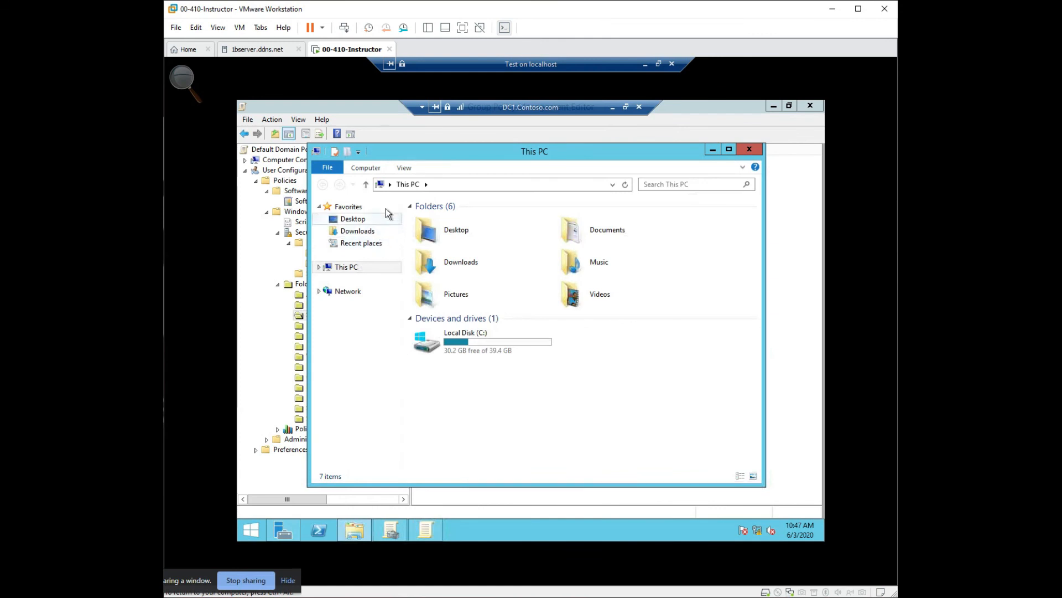
click(318, 267)
drag(371, 152, 464, 160)
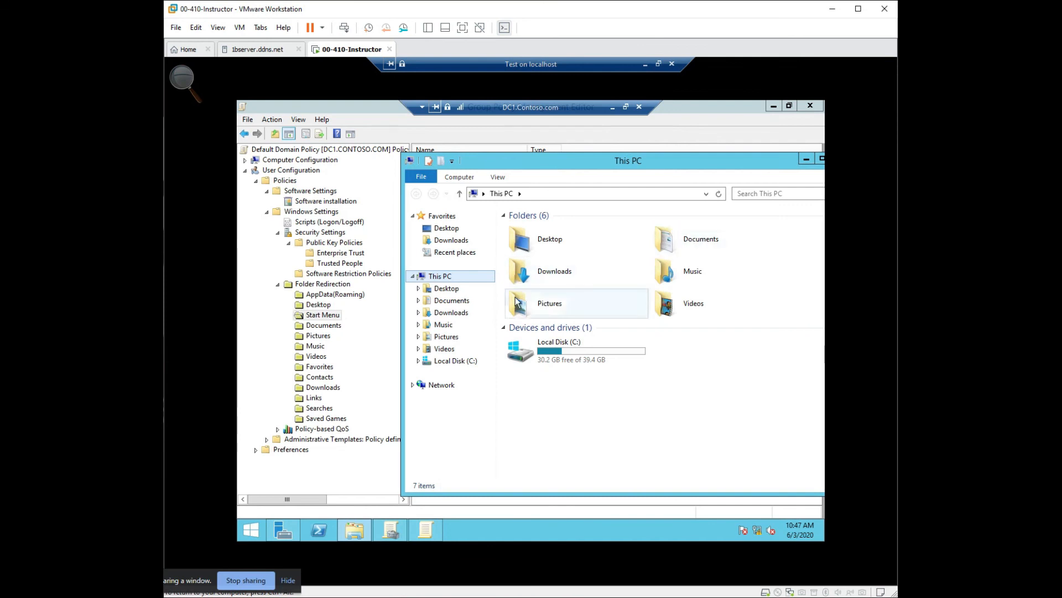
right_click(449, 288)
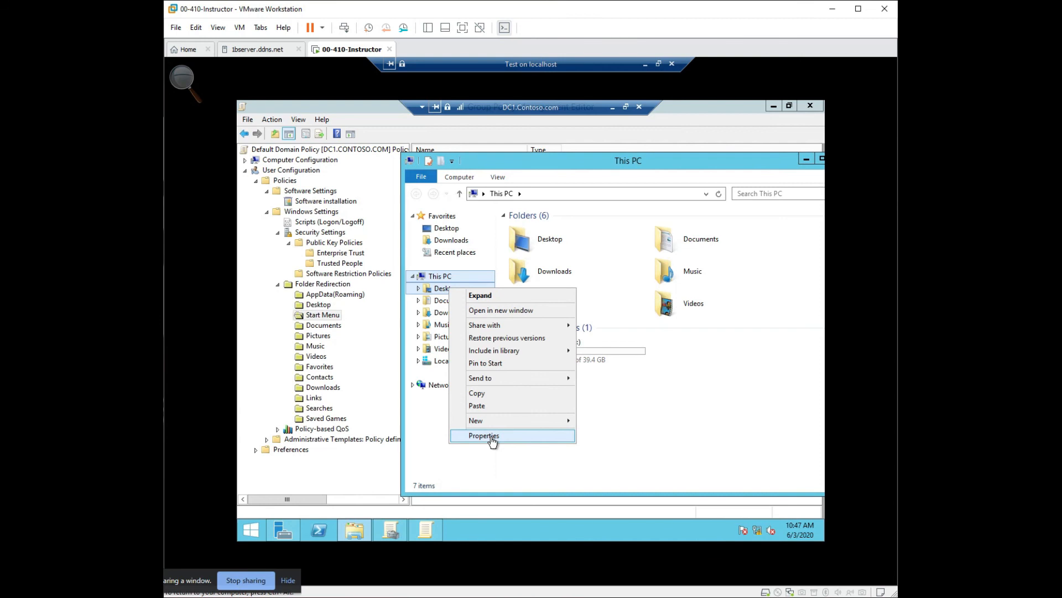
click(492, 436)
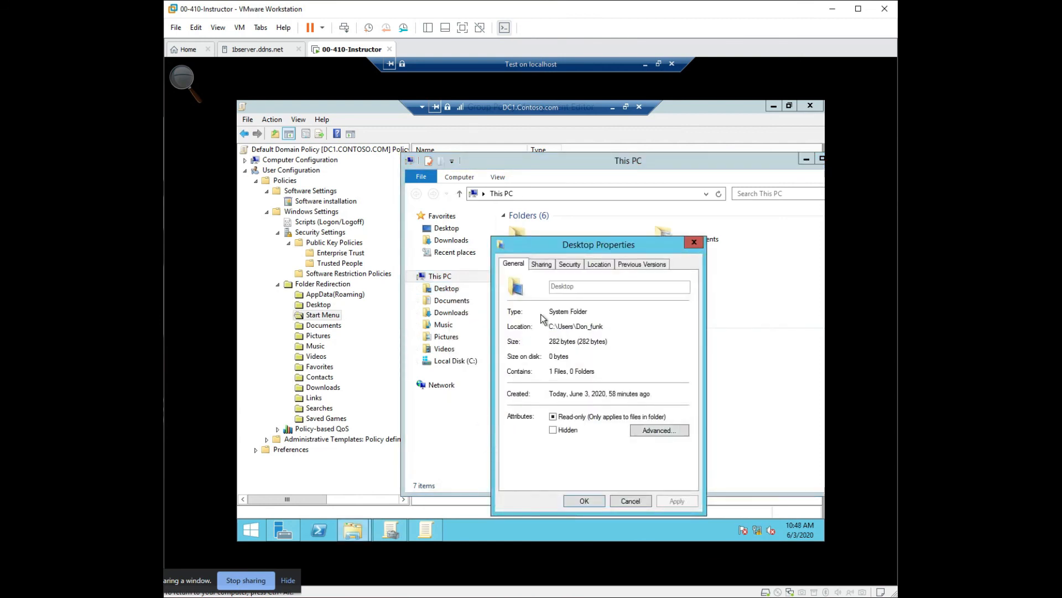
click(601, 265)
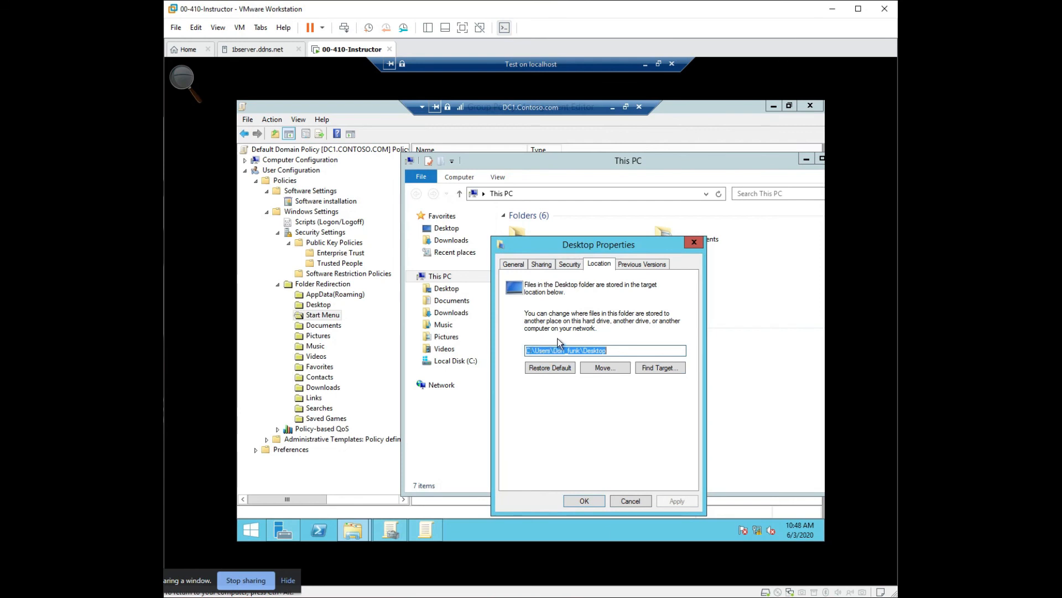
click(700, 244)
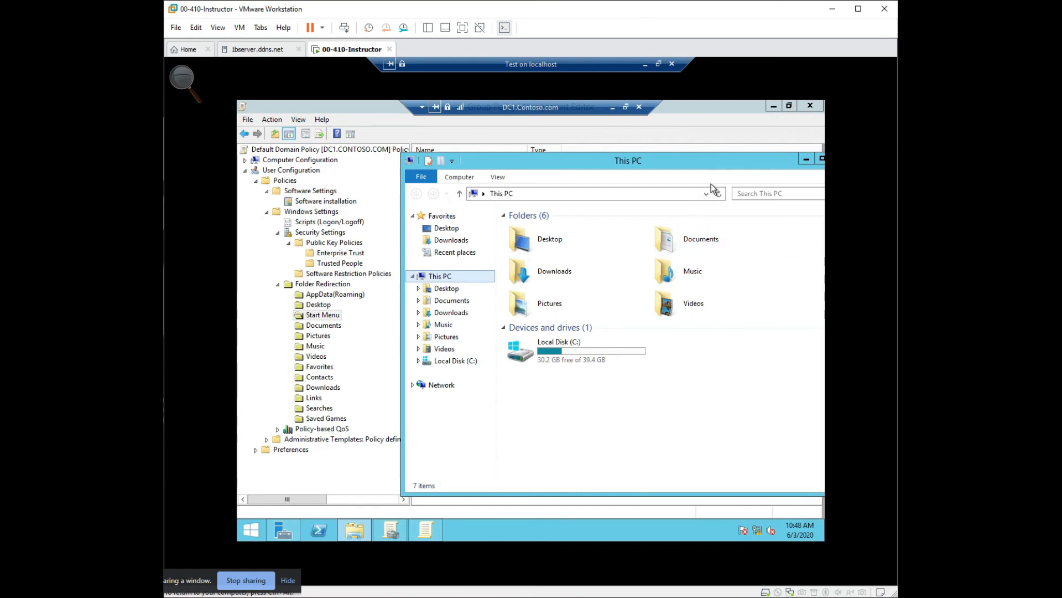
drag(732, 167, 566, 164)
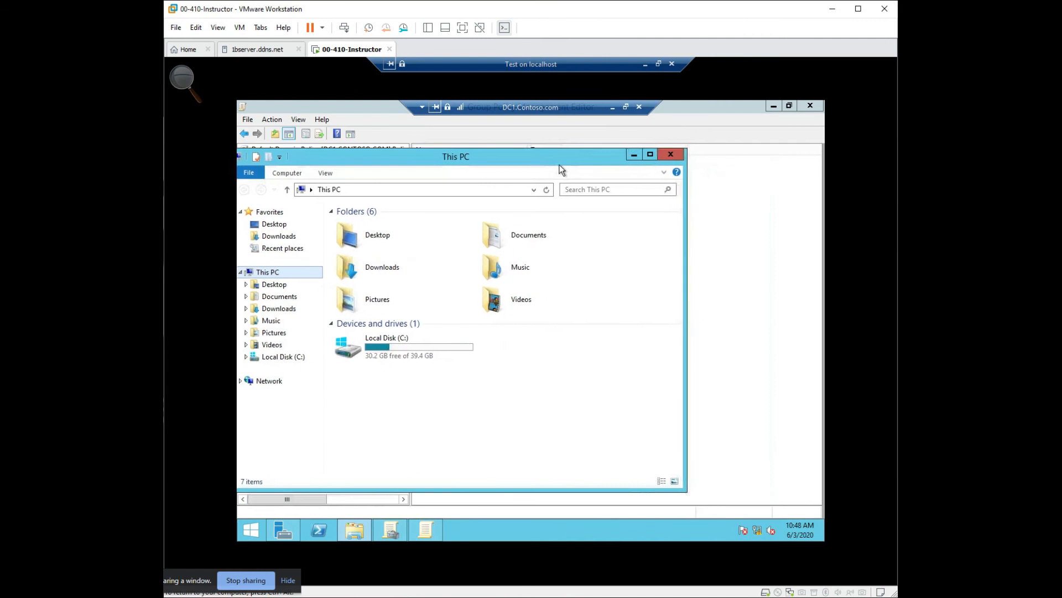
click(669, 155)
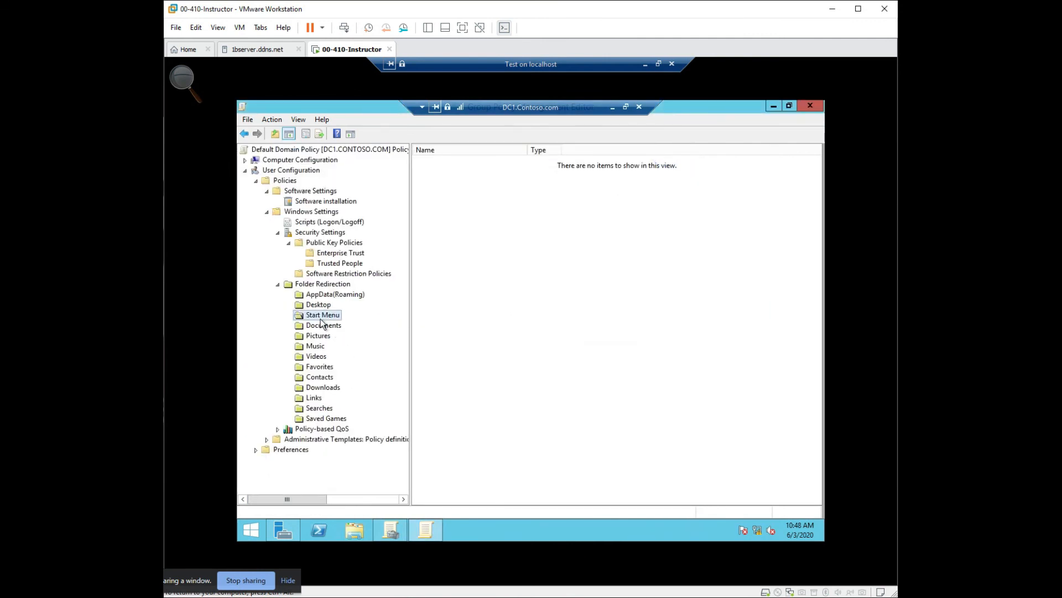
- Collapse Folder Redirection, expand the user Administrative Templates, and view the Control Panel policies
click(279, 286)
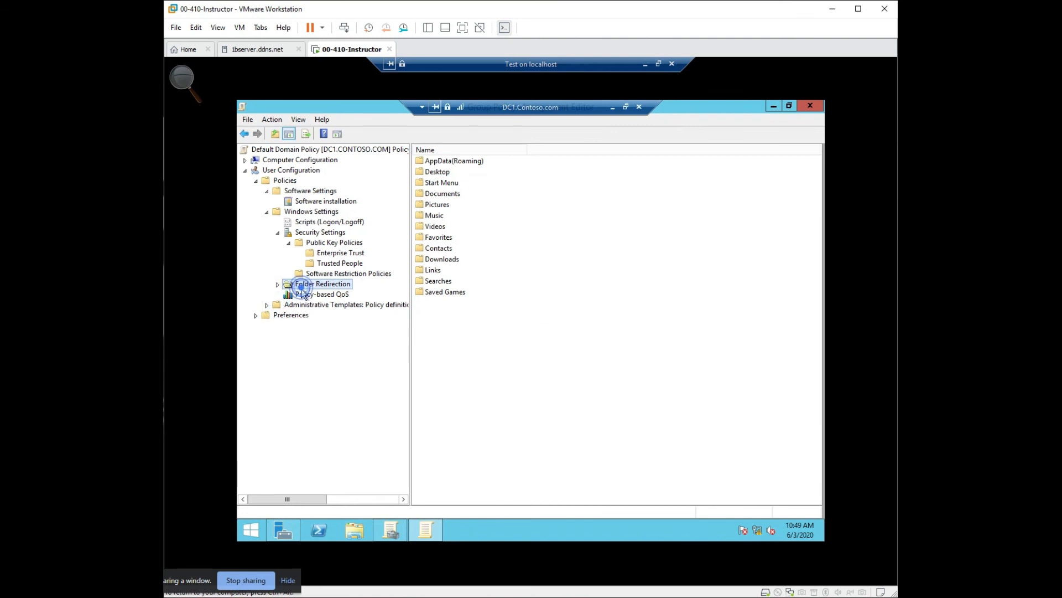
click(266, 304)
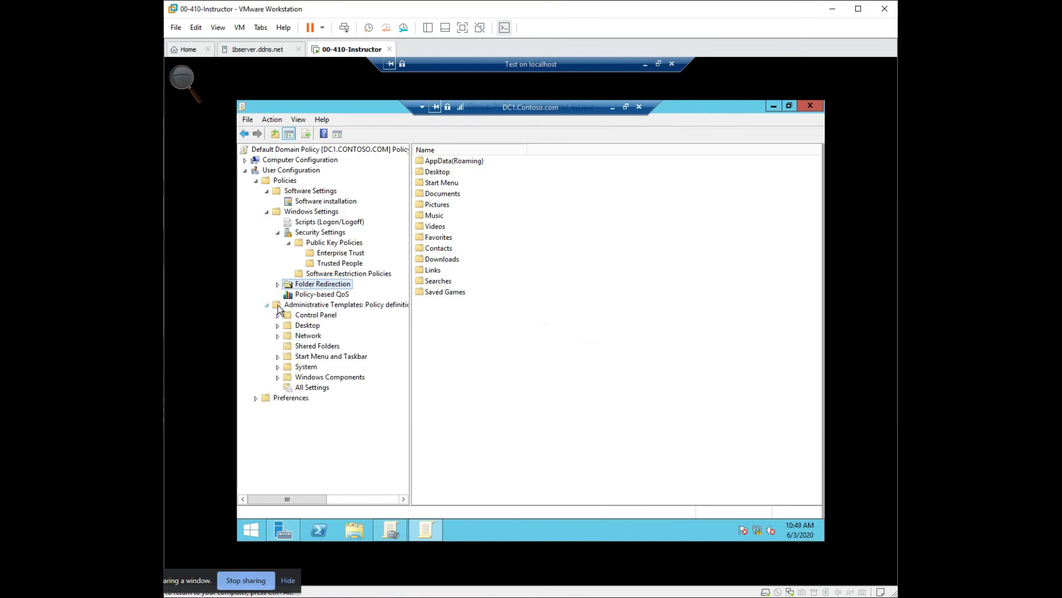
click(311, 315)
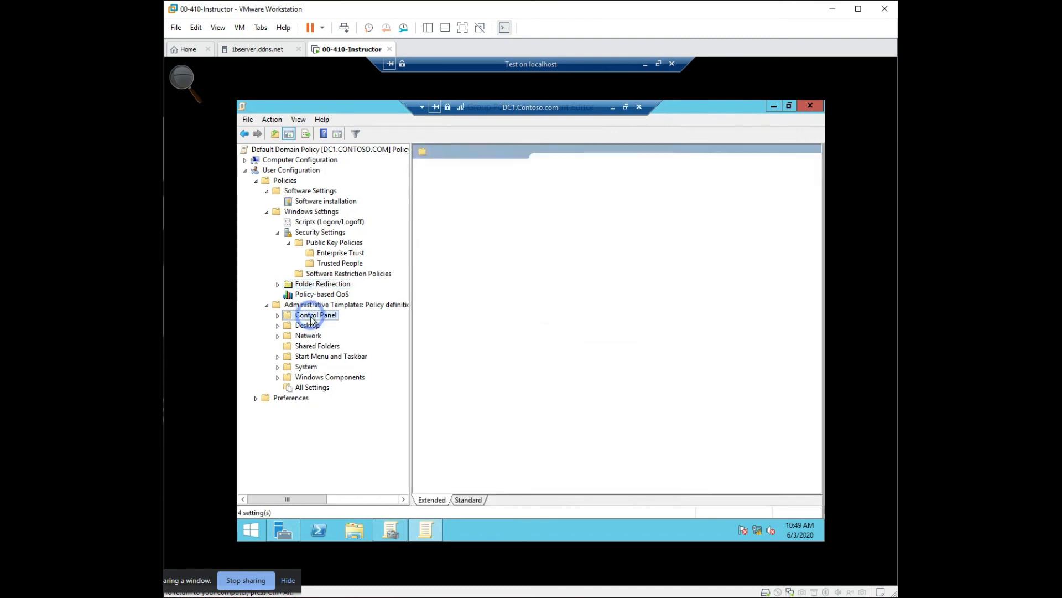